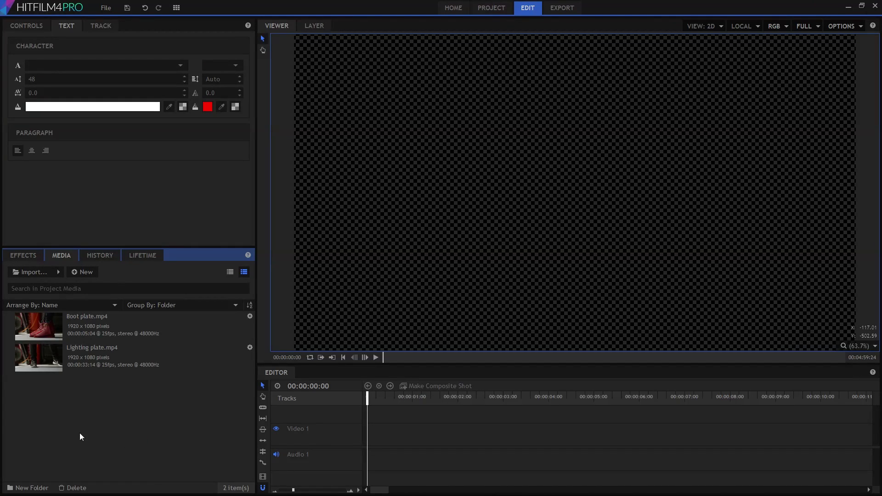
# Place Boot plate.mp4 at the start of Video 1 and open it in mocha HitFilm.
pyautogui.click(33, 335)
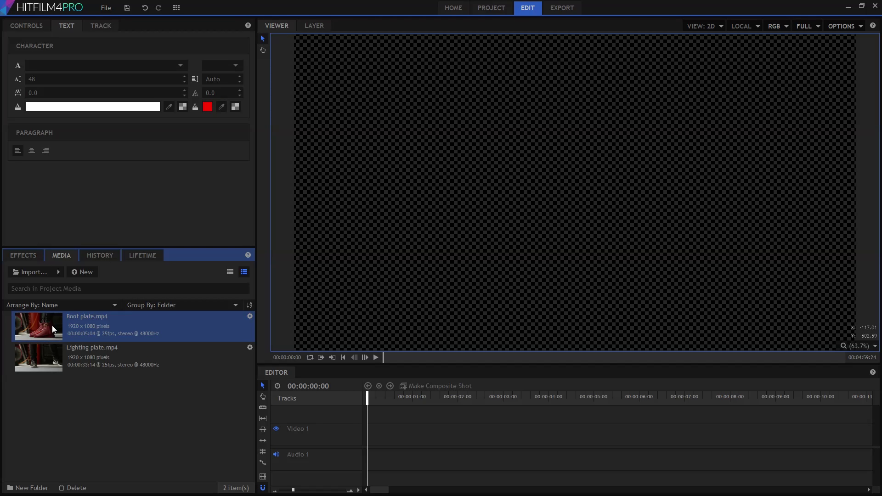
pyautogui.moveTo(240, 353); pyautogui.dragTo(370, 432)
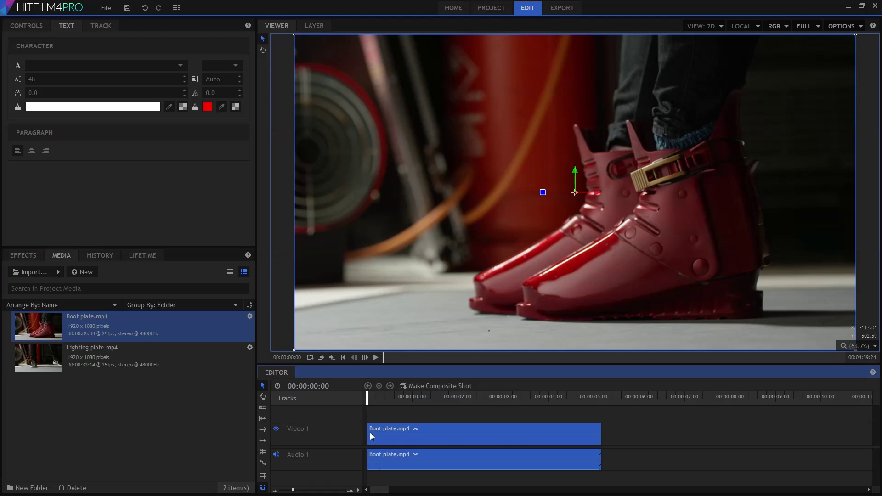
pyautogui.rightClick(394, 442)
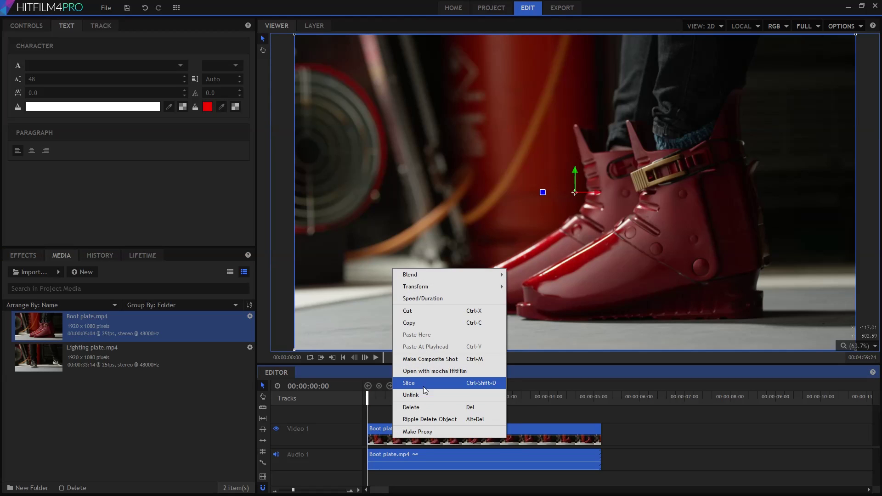
pyautogui.click(468, 373)
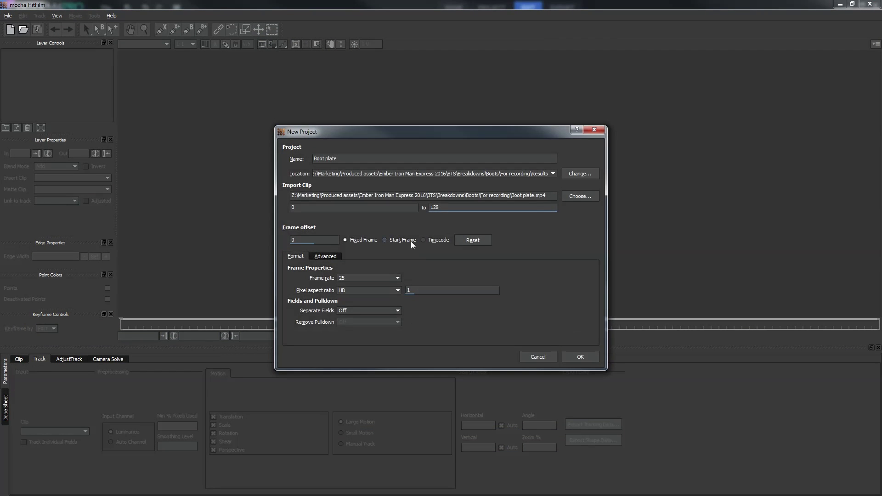
# Create the Boot plate project, preview the clip, and outline the near boot's toe with an X-spline.
pyautogui.click(579, 357)
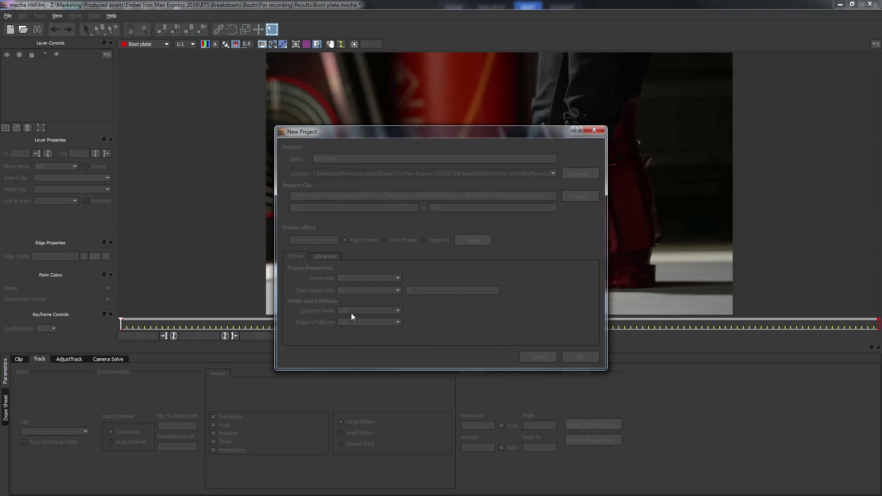
pyautogui.press('space')
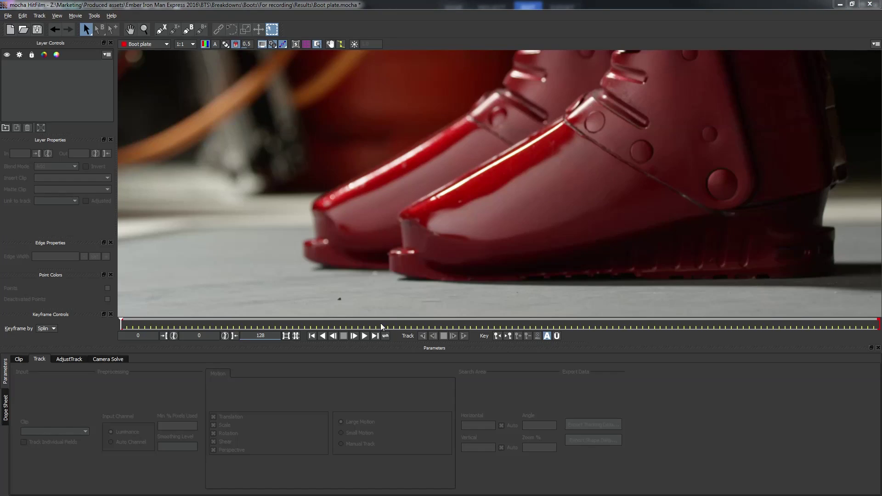
pyautogui.click(160, 29)
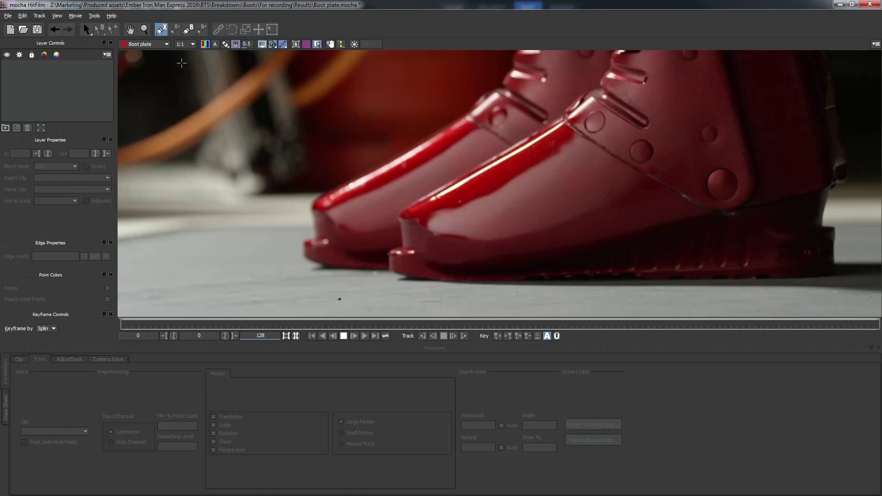
pyautogui.click(444, 220)
pyautogui.click(427, 246)
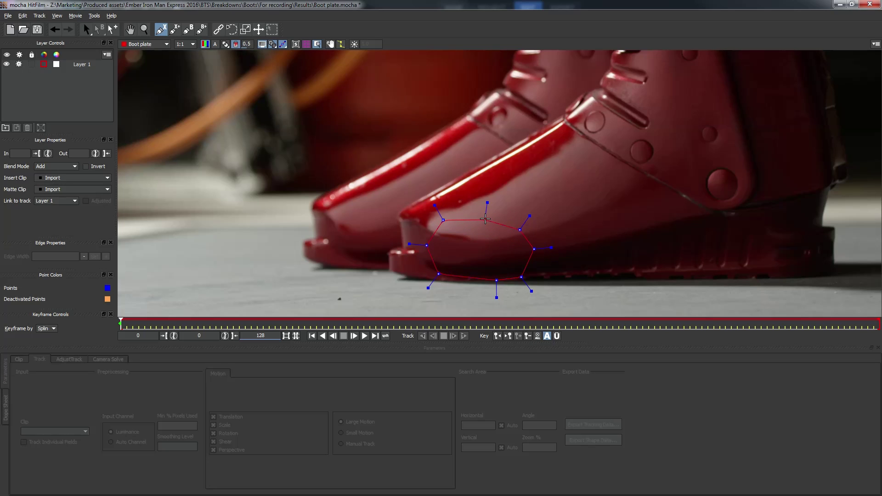
pyautogui.rightClick(483, 217)
# Outline the boot heel as a second shape and track Layer 2 forward.
pyautogui.click(737, 206)
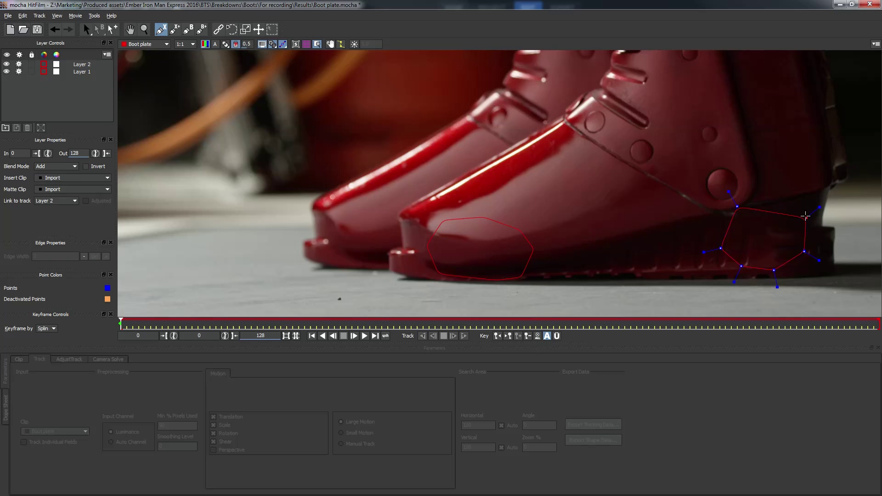
pyautogui.rightClick(761, 193)
pyautogui.click(455, 335)
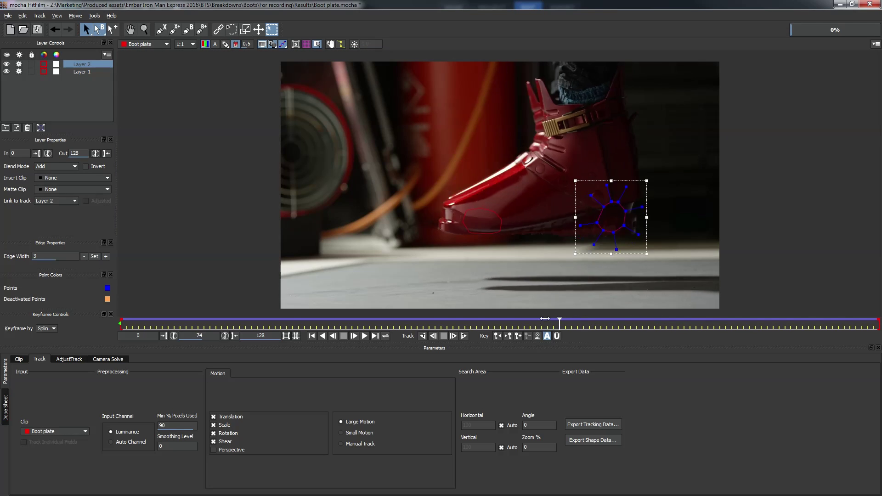
# Export Layer 1's toe track as HitFilm Transform Data to Front track.hfcs.
pyautogui.moveTo(545, 318); pyautogui.dragTo(288, 329)
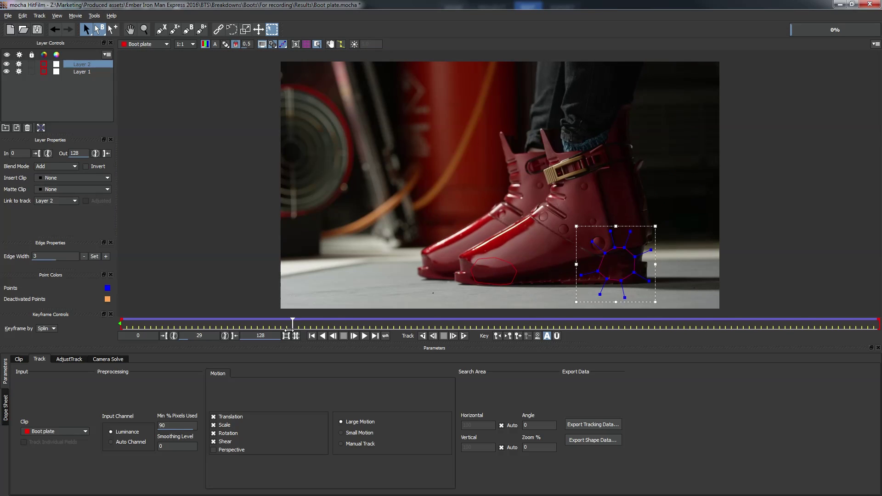
pyautogui.click(81, 72)
pyautogui.click(584, 427)
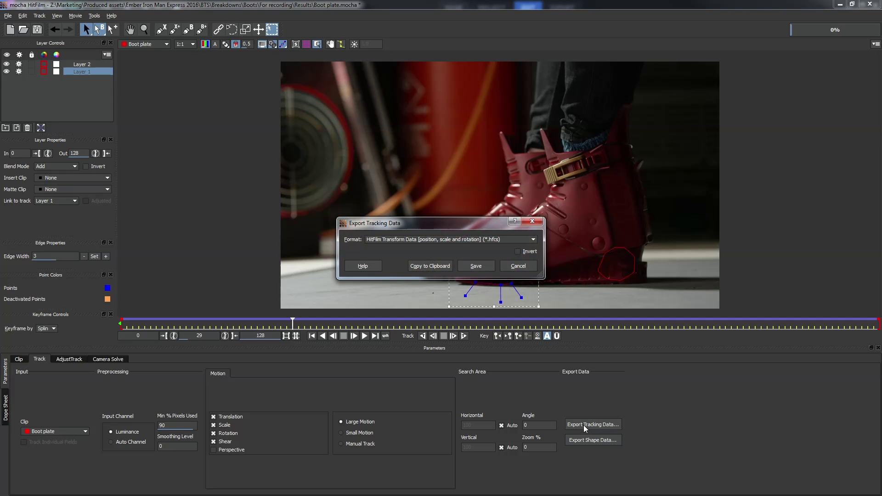
pyautogui.click(426, 240)
pyautogui.click(426, 240)
pyautogui.click(475, 266)
pyautogui.write('Front ')
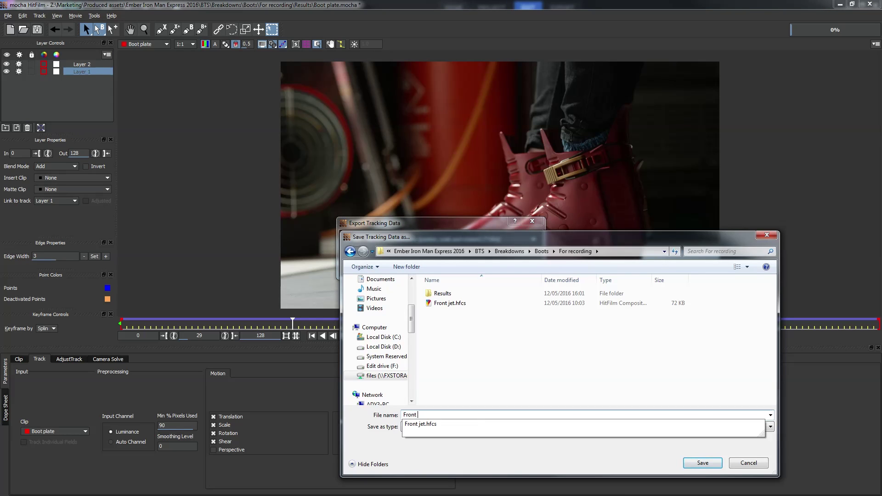
pyautogui.write('track')
pyautogui.press('Return')
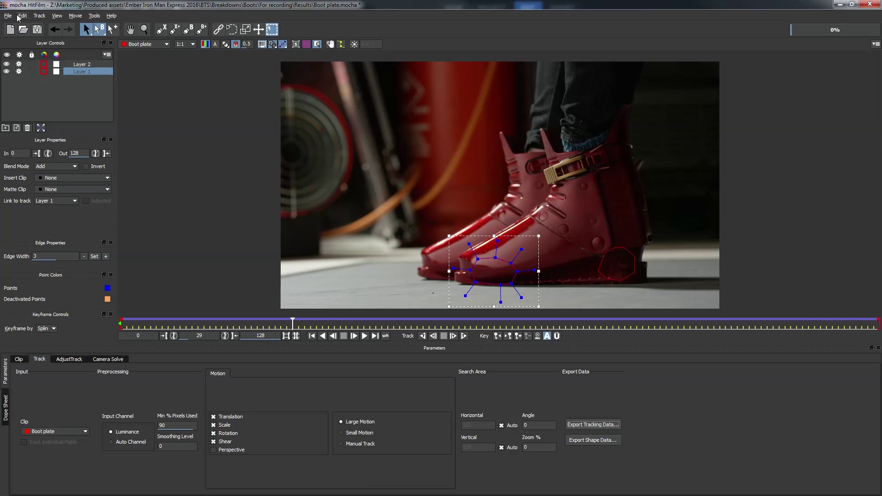
# Export Layer 2's heel track as a Rear track file.
pyautogui.click(74, 64)
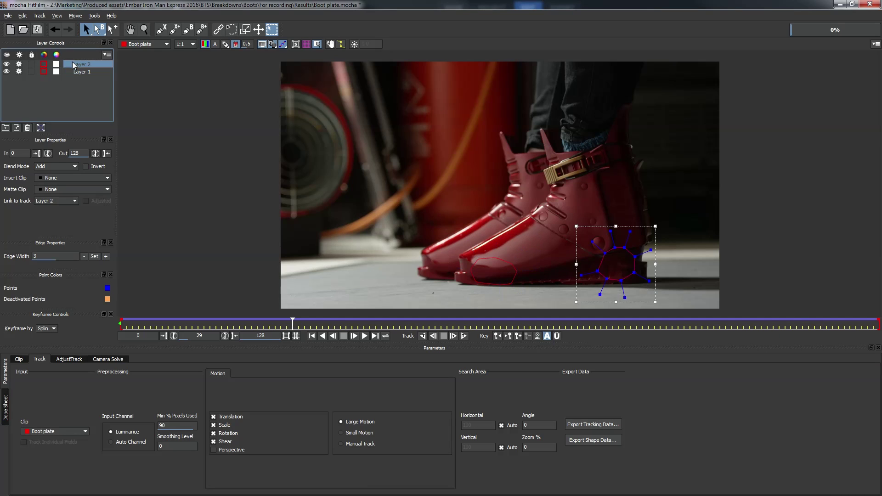
pyautogui.click(607, 426)
pyautogui.click(472, 265)
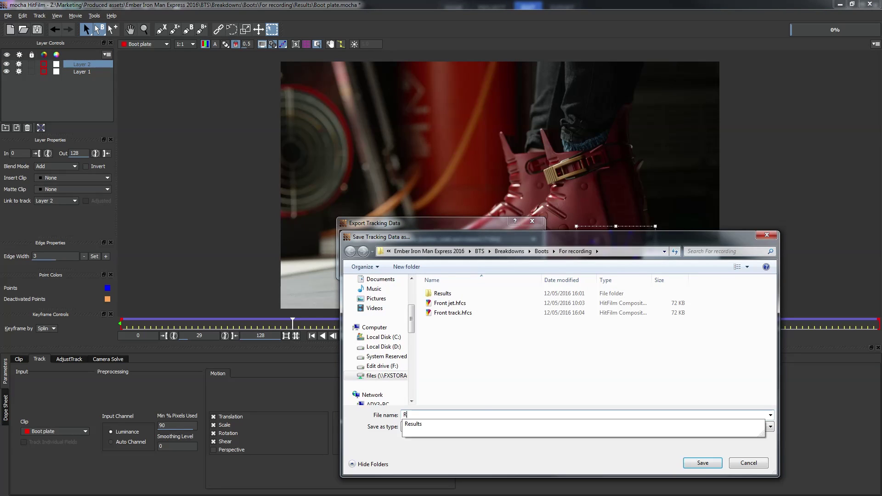
pyautogui.write('Rear track')
pyautogui.press('Return')
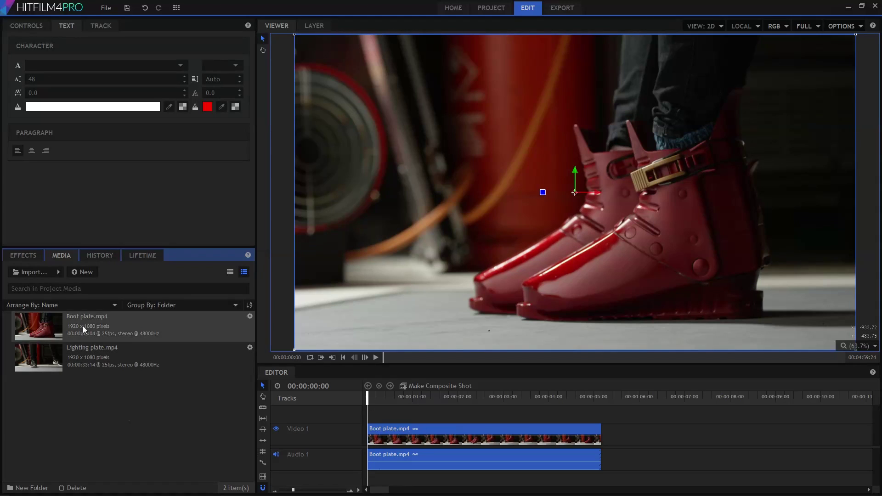
# Import Front track.hfcs as a composite shot.
pyautogui.click(59, 272)
pyautogui.click(84, 308)
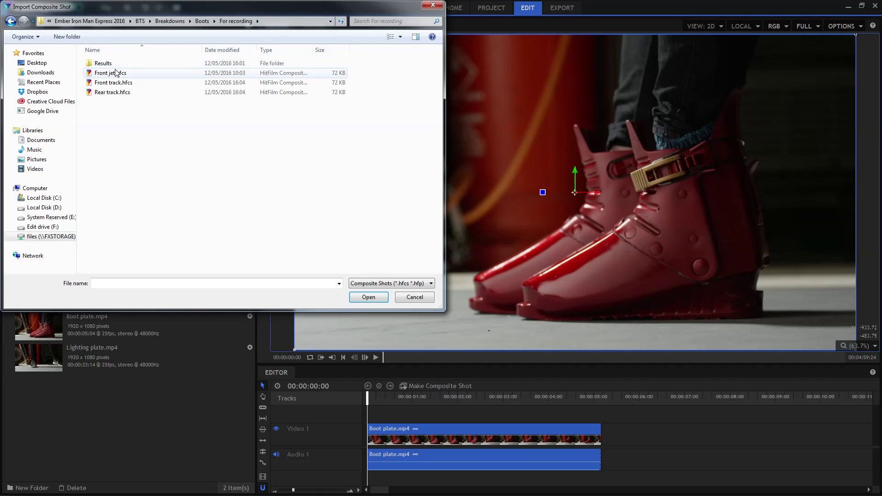
pyautogui.click(116, 83)
pyautogui.click(378, 297)
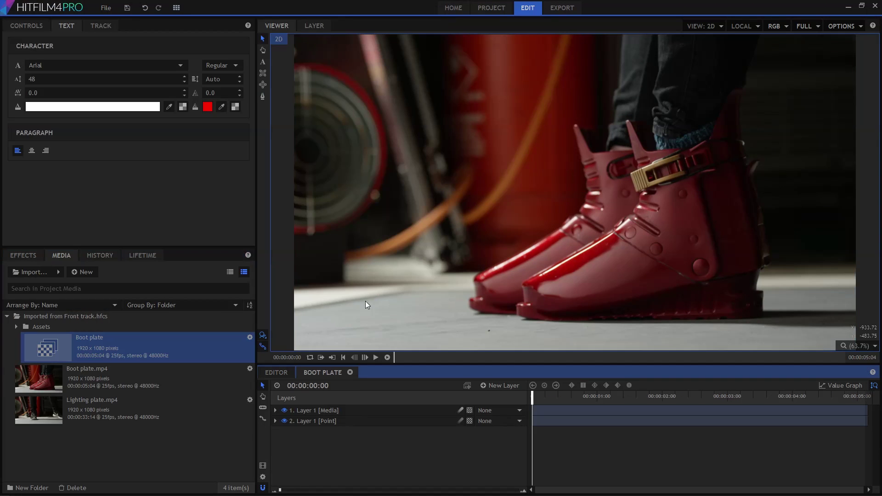
# Import Rear track.hfcs and play its Layer 2 point to confirm it follows the heel.
pyautogui.click(83, 272)
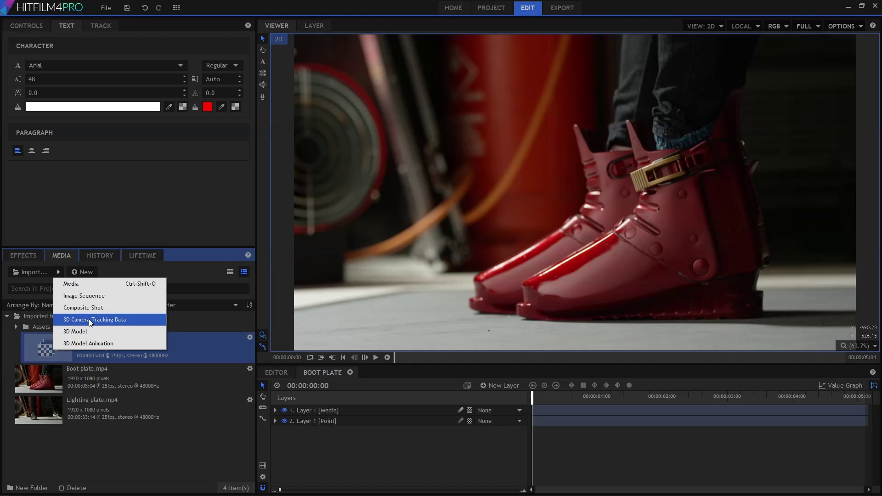
pyautogui.click(104, 273)
pyautogui.doubleClick(110, 93)
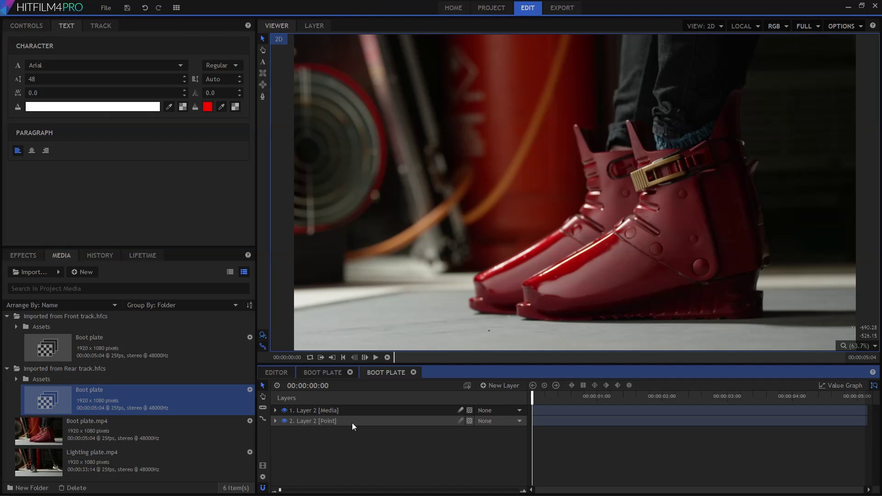
pyautogui.click(352, 422)
pyautogui.press('space')
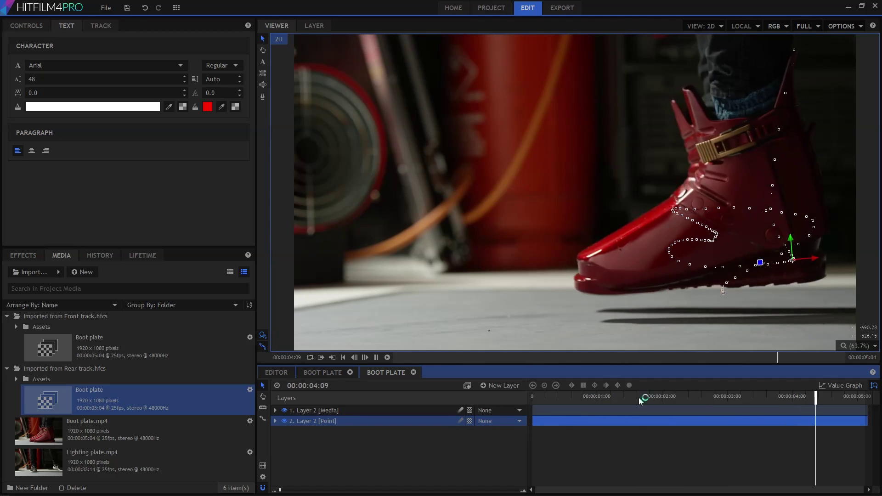
pyautogui.moveTo(635, 399); pyautogui.dragTo(649, 421)
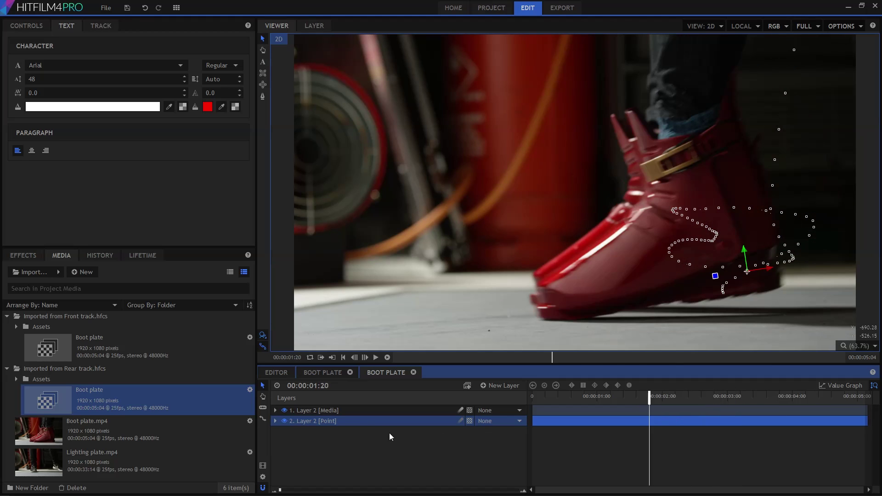
# Copy the rear tracked point into the front track comp and play both tracks.
pyautogui.rightClick(351, 420)
pyautogui.click(324, 374)
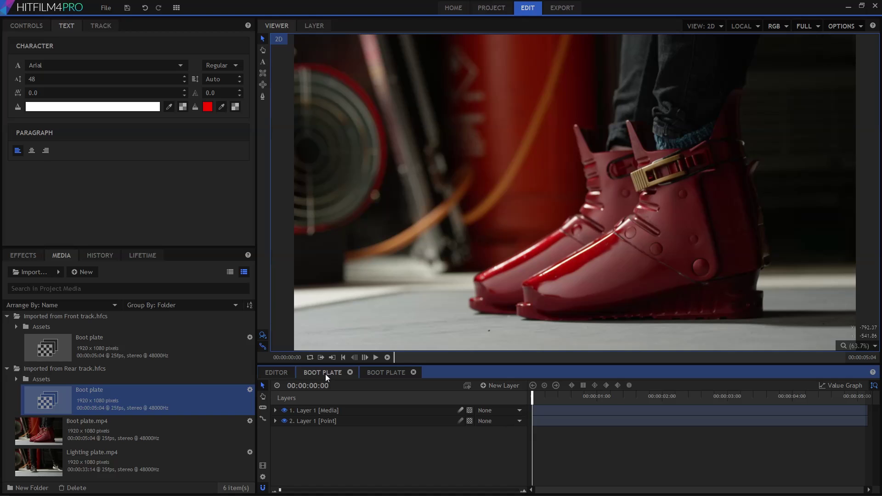
pyautogui.rightClick(366, 439)
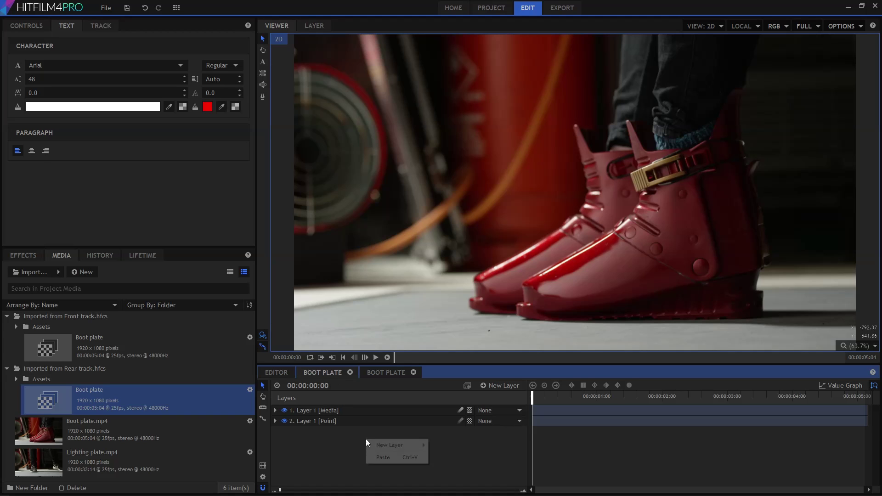
pyautogui.click(384, 454)
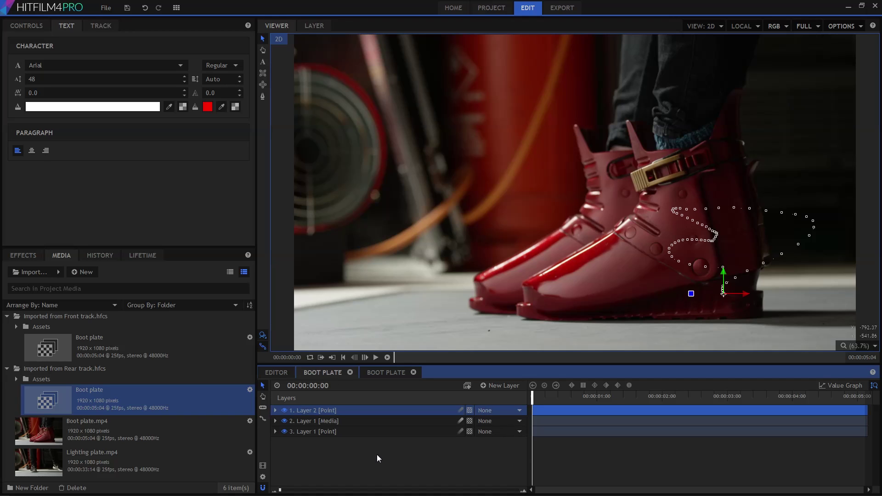
pyautogui.keyDown('ctrl'); pyautogui.click(321, 431); pyautogui.keyUp('ctrl')
pyautogui.press('space')
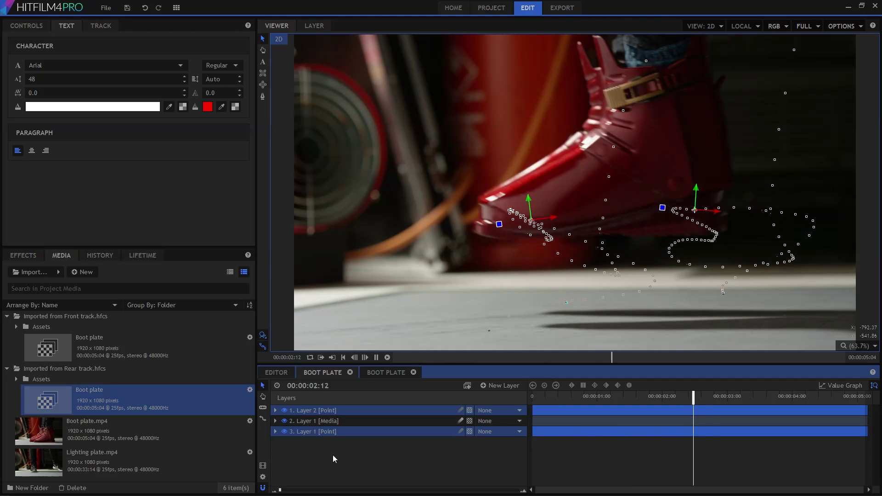
# Rename the composite shot to Main comp.
pyautogui.click(262, 476)
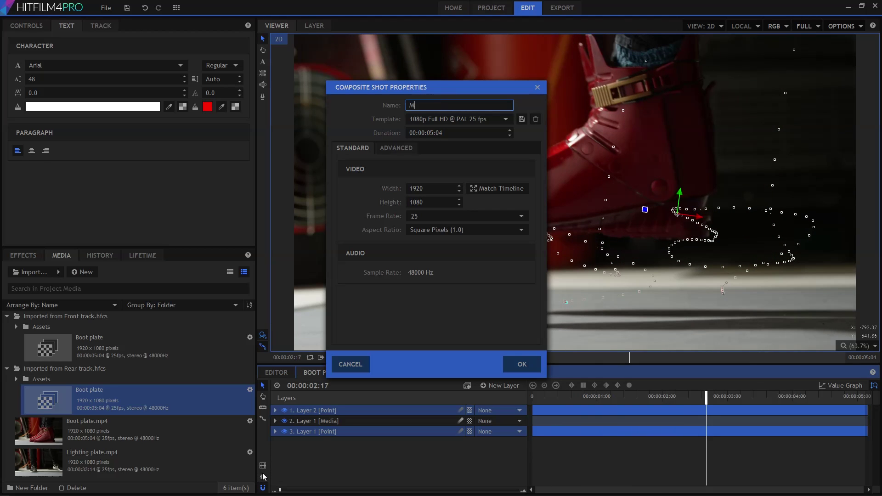
pyautogui.write('Main comp')
pyautogui.press('Return')
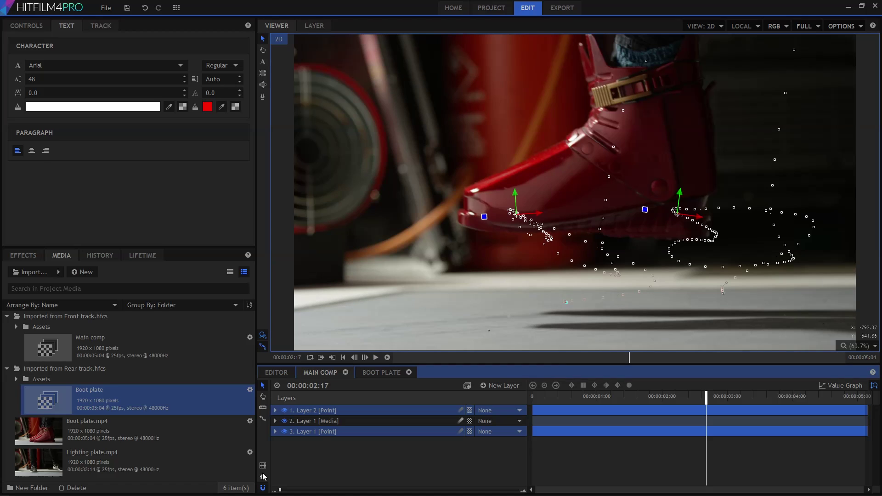
pyautogui.click(338, 460)
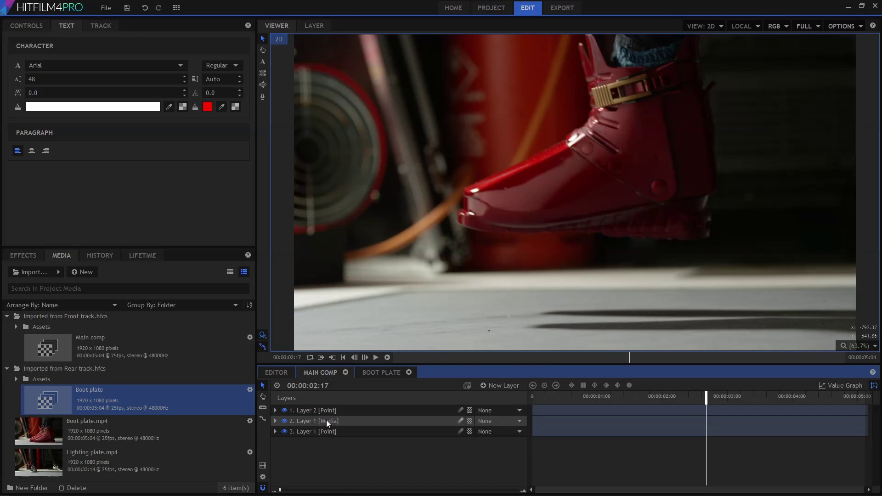
# Delete the Imported from Rear track folder from the project.
pyautogui.click(60, 367)
pyautogui.press('Delete')
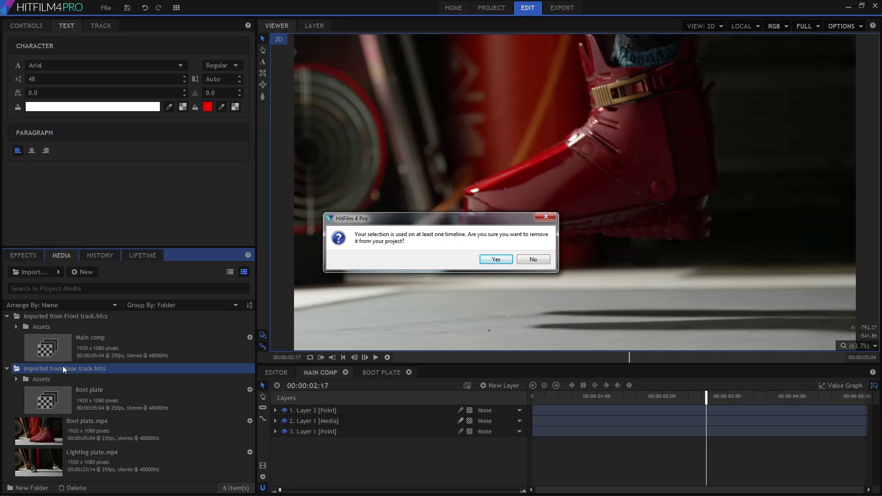
pyautogui.click(499, 260)
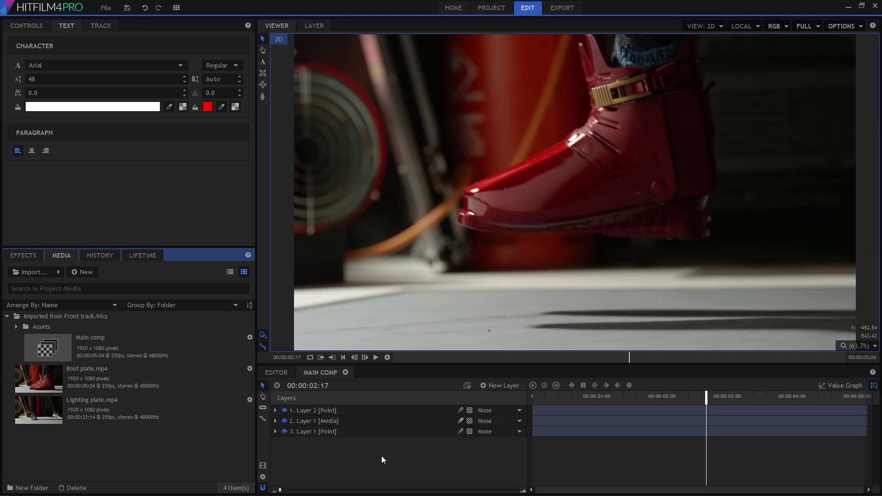
# Move the boot footage layer to the bottom and name it Boot video.
pyautogui.moveTo(335, 419); pyautogui.dragTo(339, 433)
pyautogui.doubleClick(335, 431)
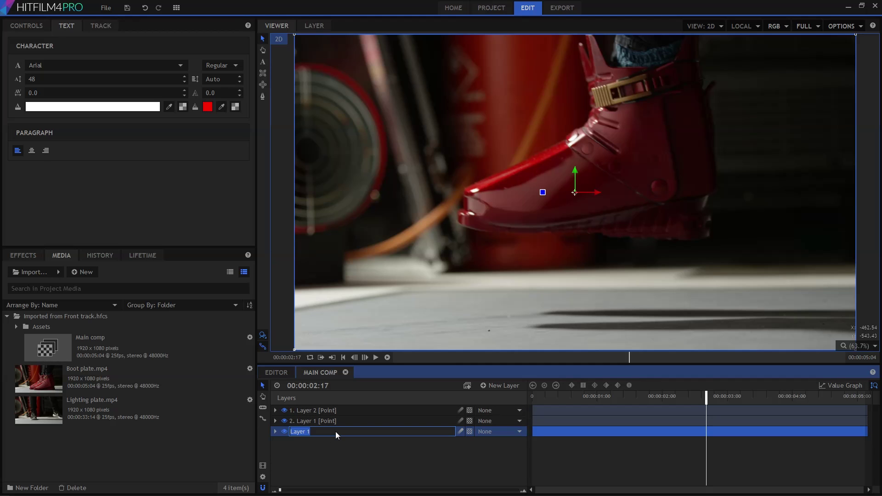
pyautogui.write('Boot video')
pyautogui.press('Return')
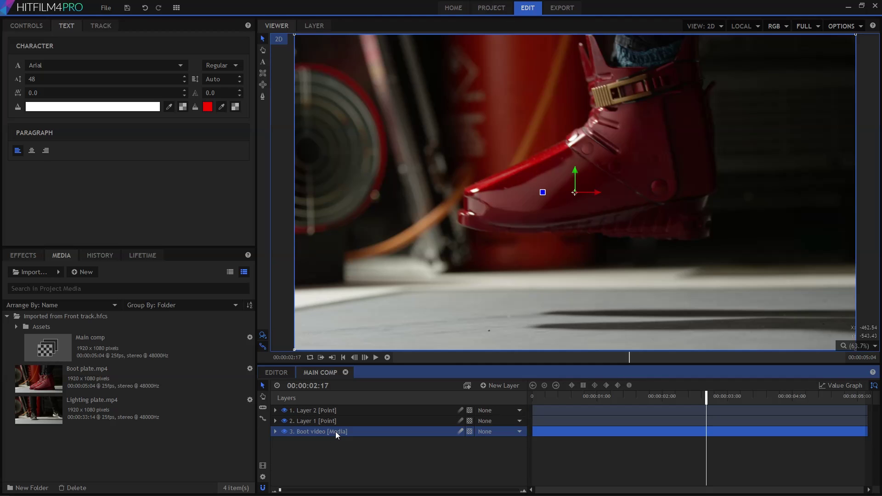
# Rename the two point layers Front jet and Rear jet.
pyautogui.click(332, 418)
pyautogui.doubleClick(332, 418)
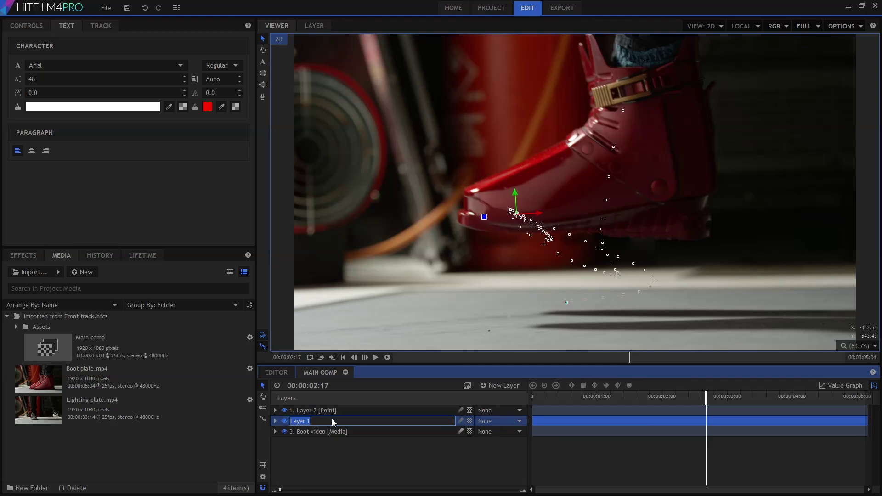
pyautogui.write('Front jet')
pyautogui.press('Return')
pyautogui.click(332, 412)
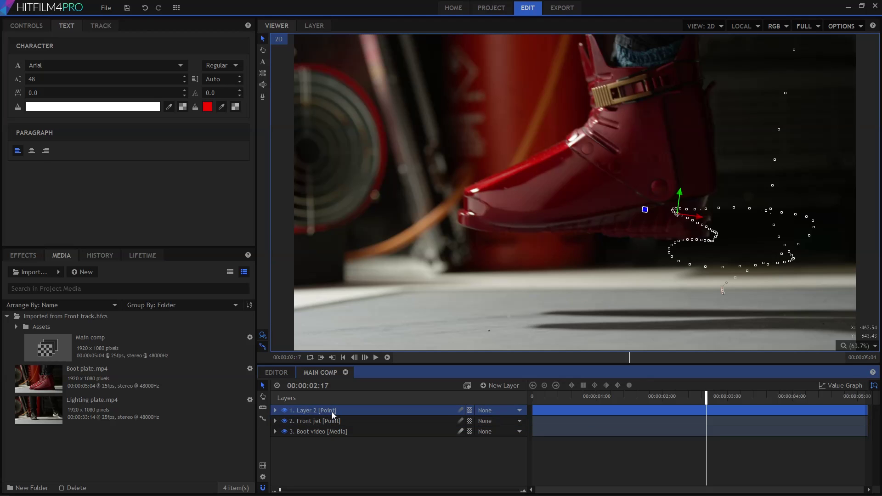
pyautogui.doubleClick(332, 411)
pyautogui.write('Rear jet')
pyautogui.press('Return')
pyautogui.click(26, 256)
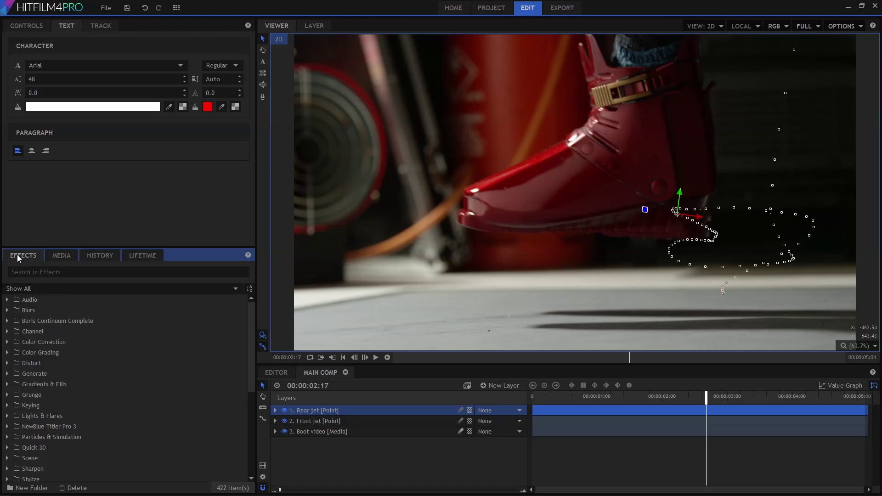
# Import the Jets.hfpr preset, search 'jet', and drag it into Main comp.
pyautogui.rightClick(145, 357)
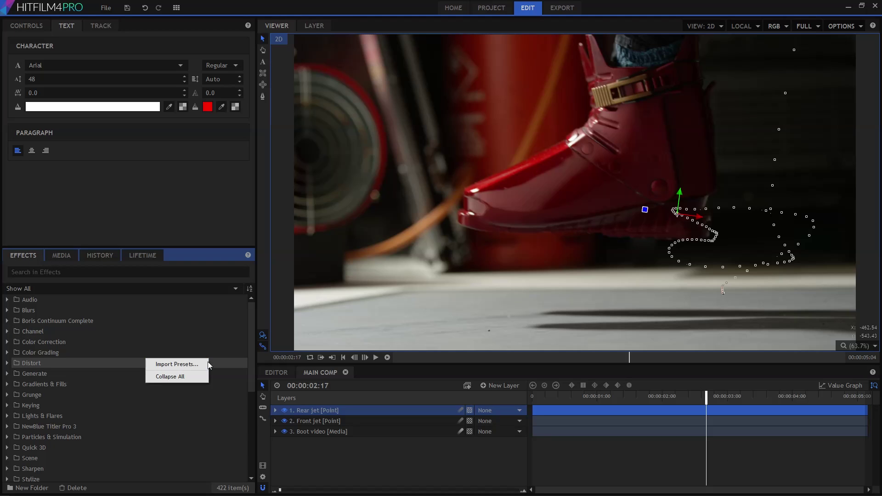
pyautogui.click(185, 365)
pyautogui.click(104, 75)
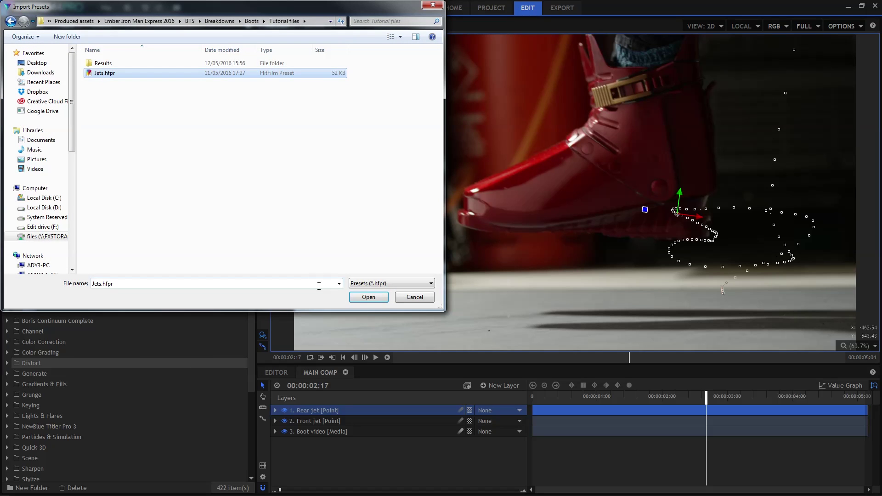
pyautogui.click(365, 298)
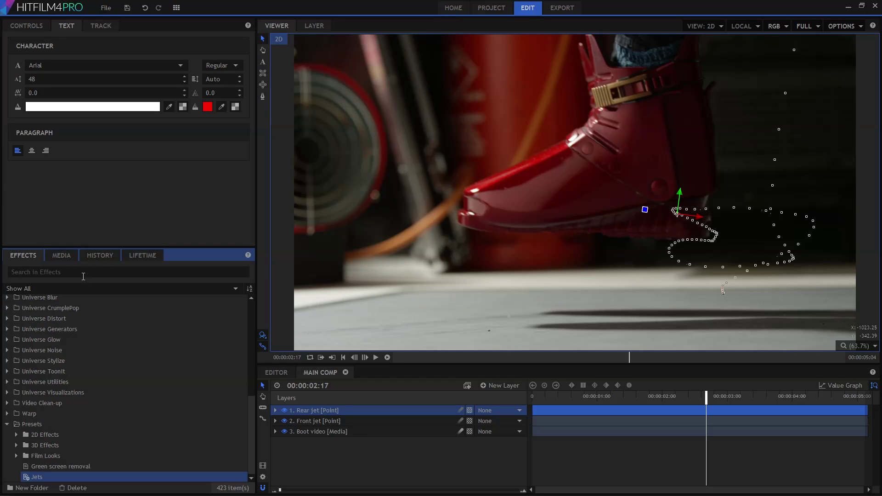
pyautogui.write('jets')
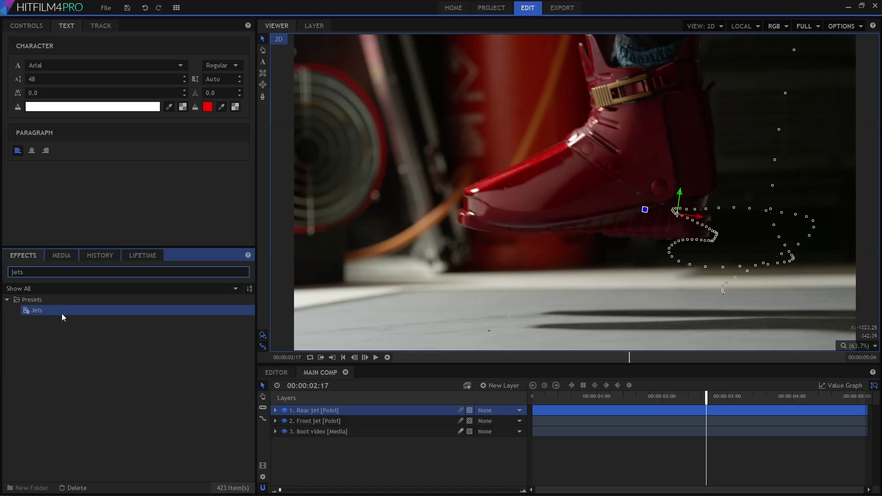
pyautogui.moveTo(64, 313); pyautogui.dragTo(325, 410)
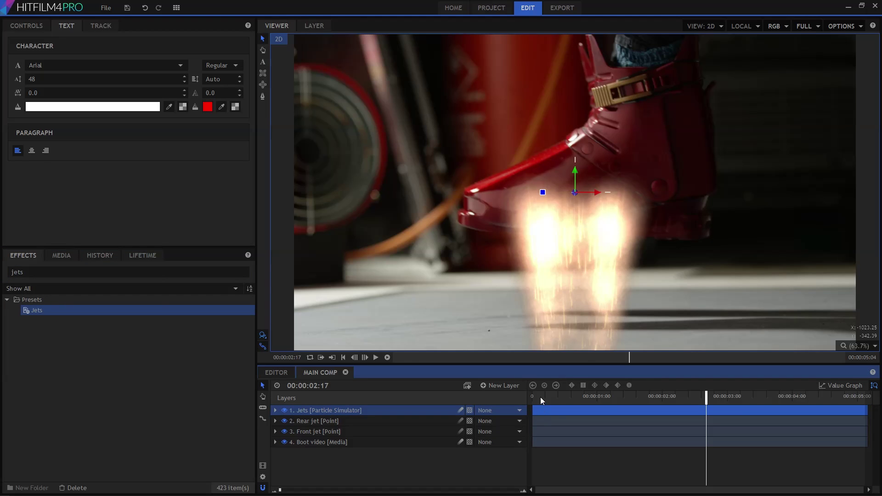
# Attach the Left boot front emitter to Front jet with Z position 0.
pyautogui.moveTo(541, 397); pyautogui.dragTo(597, 398)
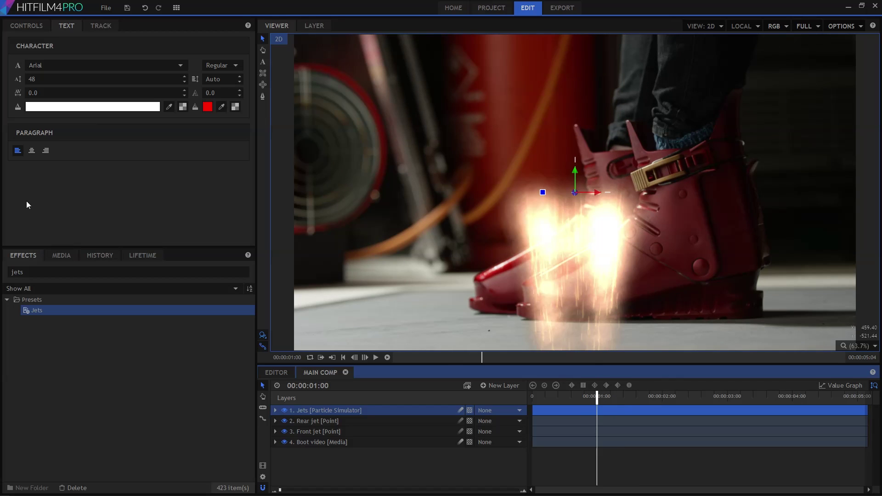
pyautogui.click(27, 27)
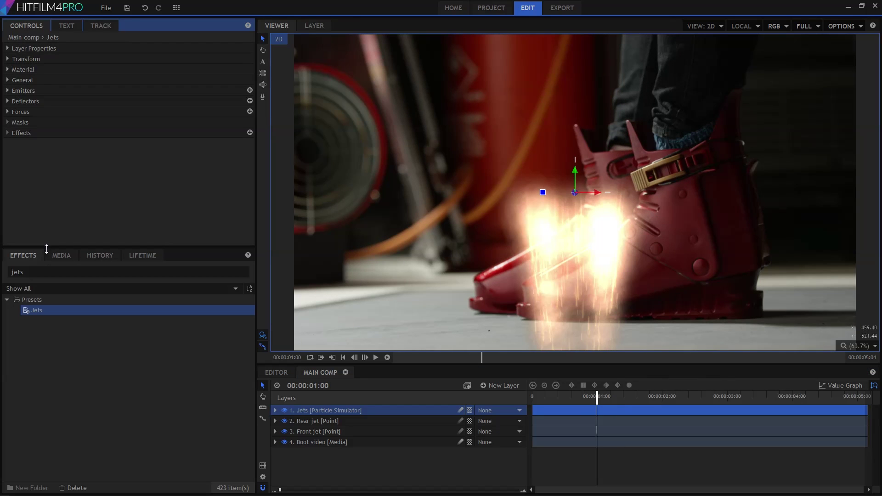
pyautogui.moveTo(46, 249); pyautogui.dragTo(47, 300)
pyautogui.click(8, 91)
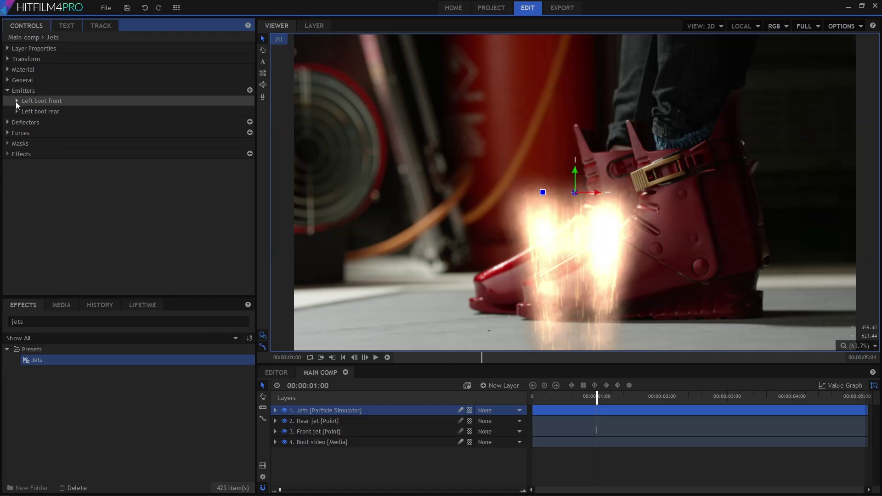
pyautogui.click(16, 101)
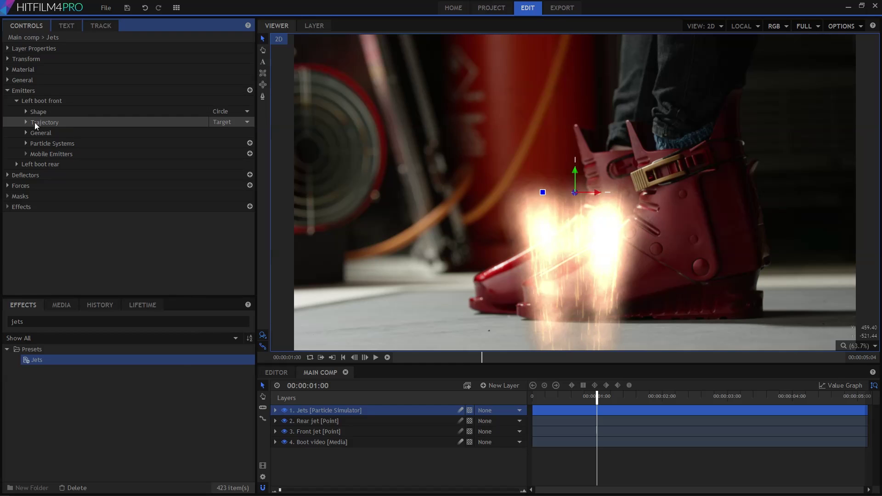
pyautogui.click(25, 112)
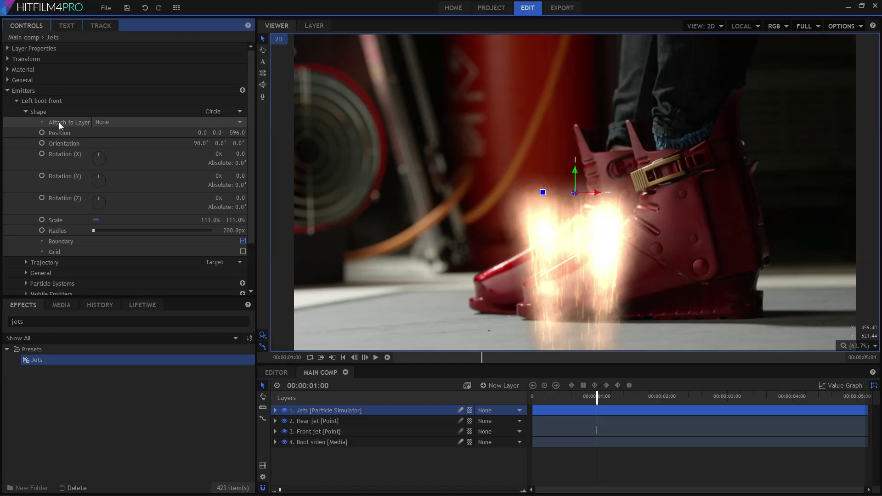
pyautogui.click(127, 122)
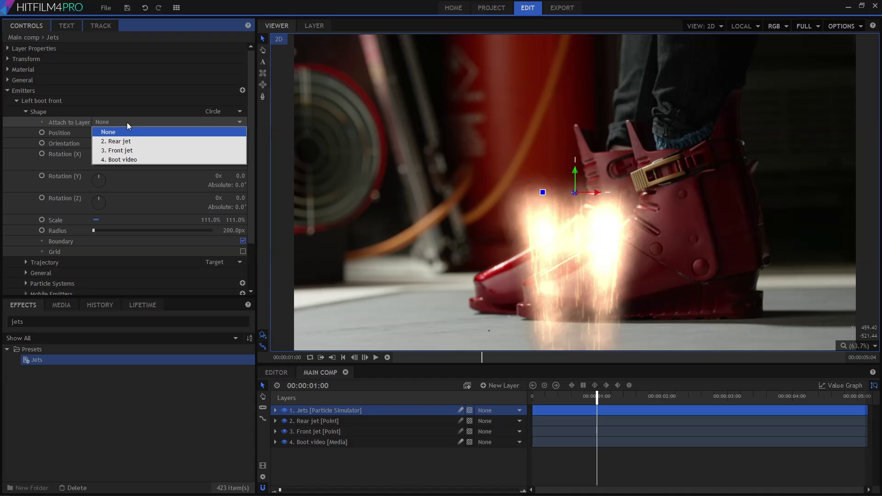
pyautogui.click(137, 150)
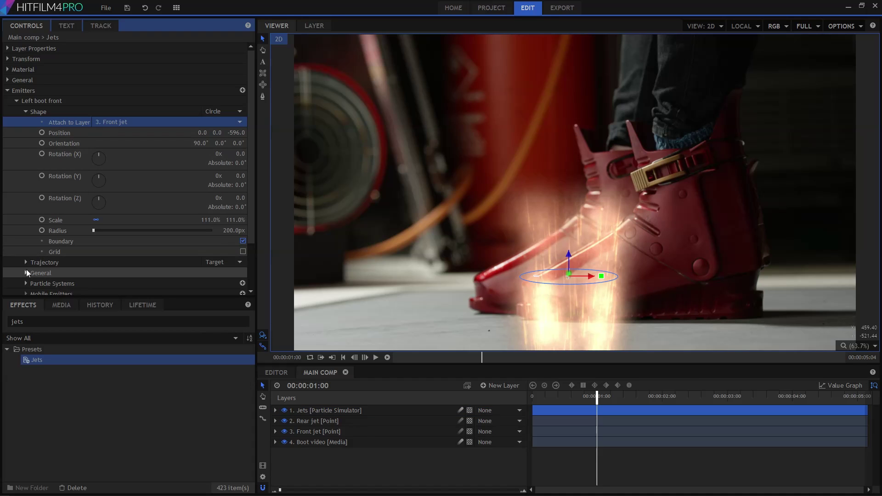
pyautogui.write('0')
pyautogui.press('Return')
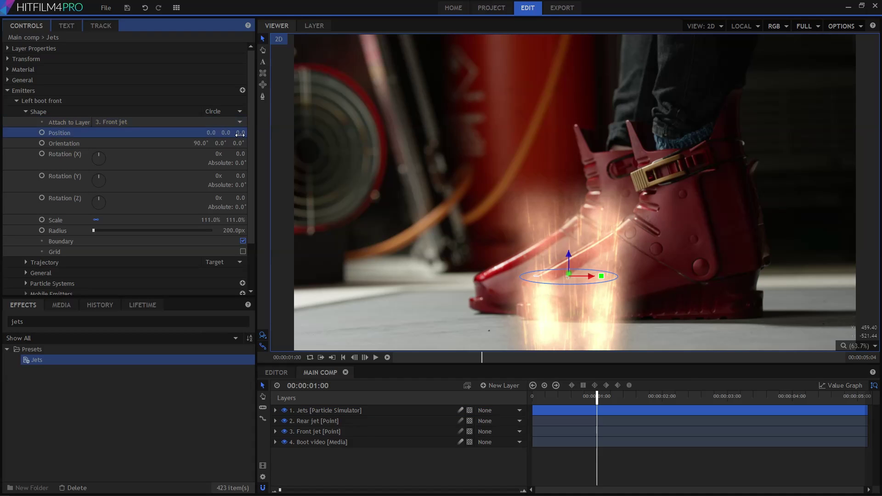
# Attach the Left boot rear emitter to Rear jet with Z position 0 and 50% scale.
pyautogui.click(16, 100)
pyautogui.click(17, 111)
pyautogui.click(26, 122)
pyautogui.click(202, 134)
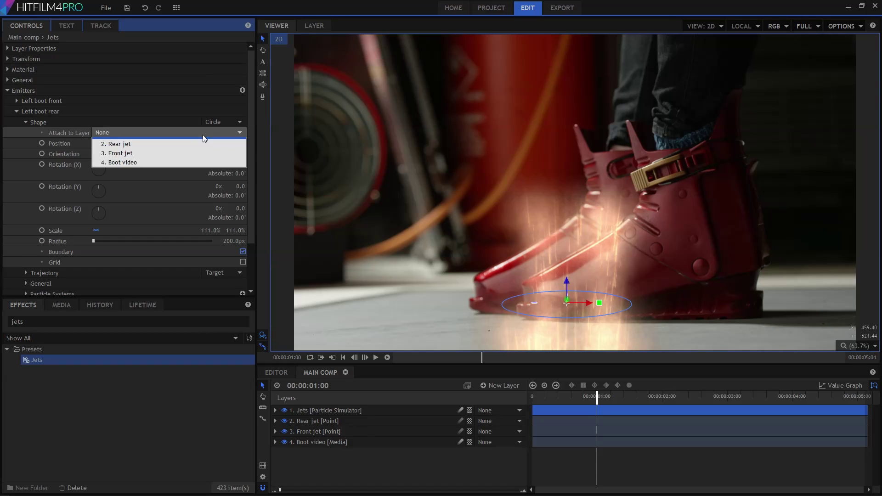
pyautogui.click(152, 150)
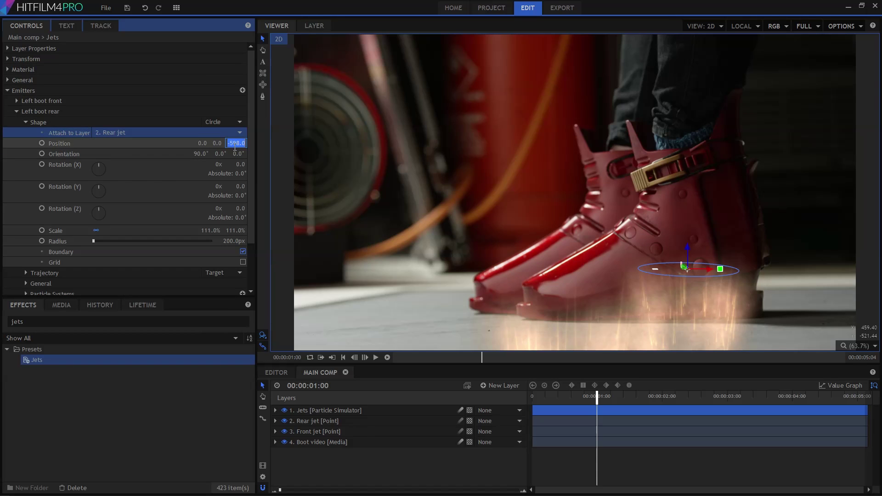
pyautogui.write('0')
pyautogui.press('Return')
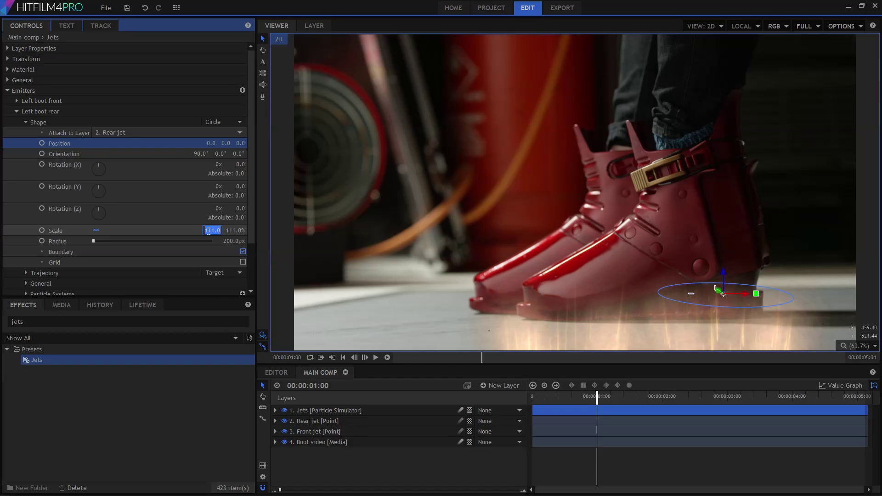
pyautogui.click(209, 231)
pyautogui.write('50')
pyautogui.press('Return')
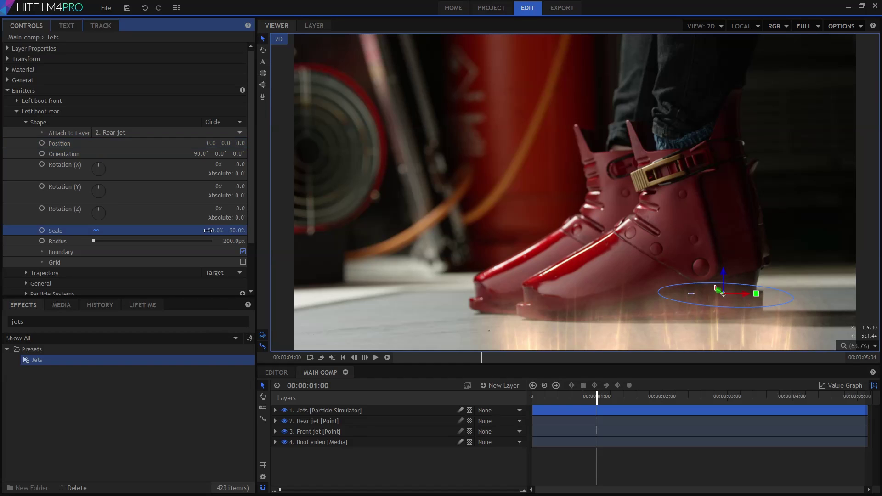
pyautogui.click(15, 101)
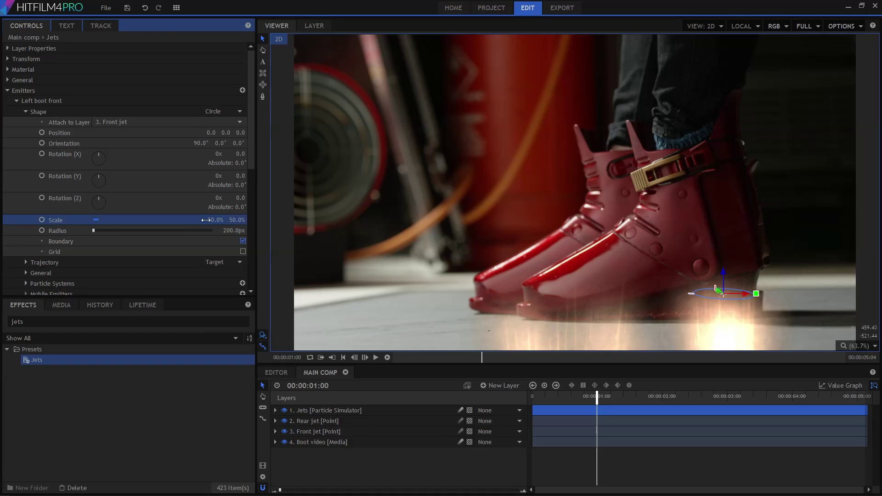
pyautogui.moveTo(543, 399); pyautogui.dragTo(700, 403)
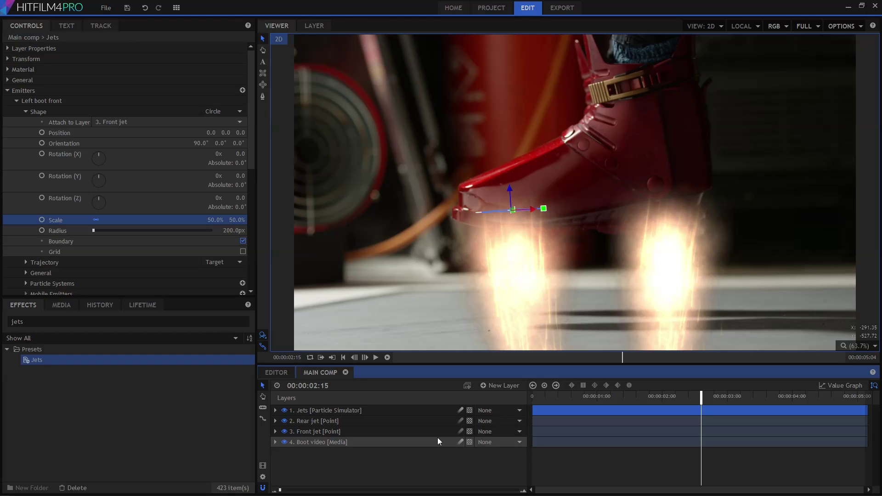
pyautogui.moveTo(701, 394); pyautogui.dragTo(719, 394)
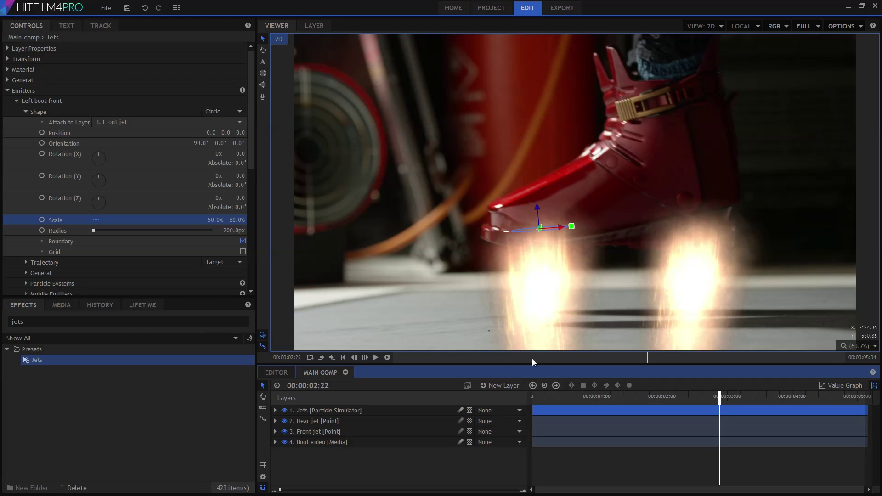
pyautogui.click(507, 388)
# Create a mid-grey Floor plane layer.
pyautogui.click(509, 394)
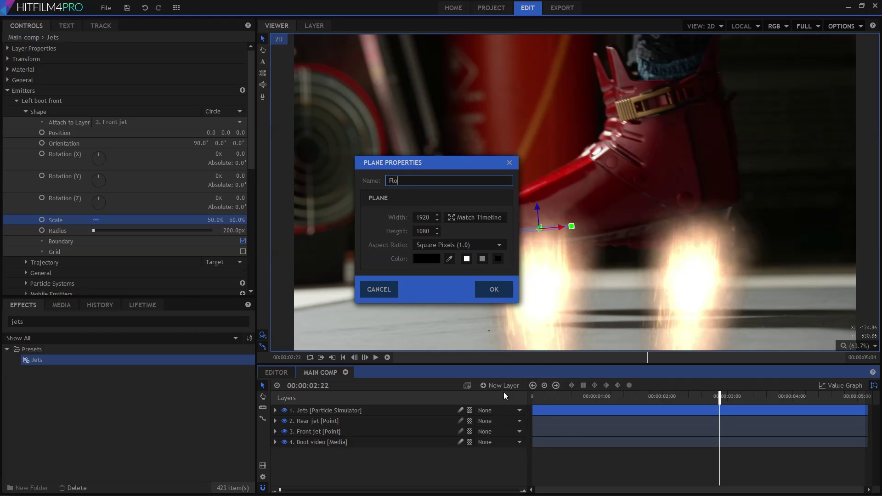
pyautogui.click(480, 260)
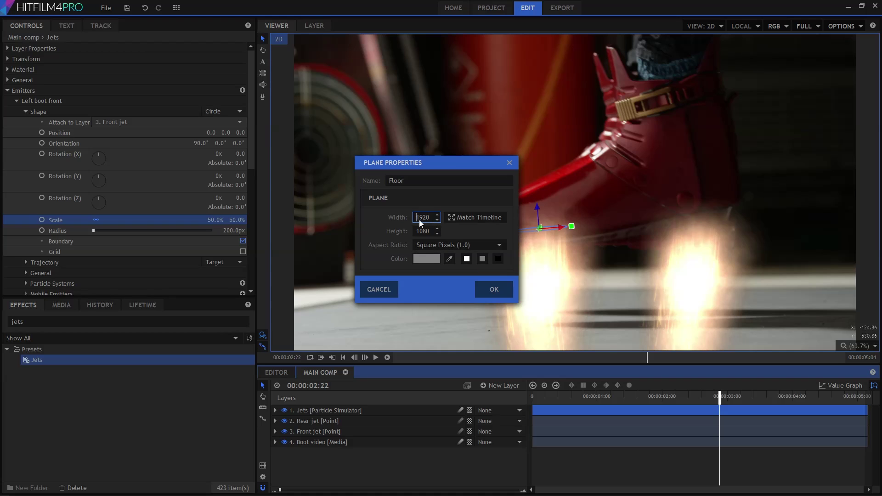
pyautogui.press('Tab')
pyautogui.press('Return')
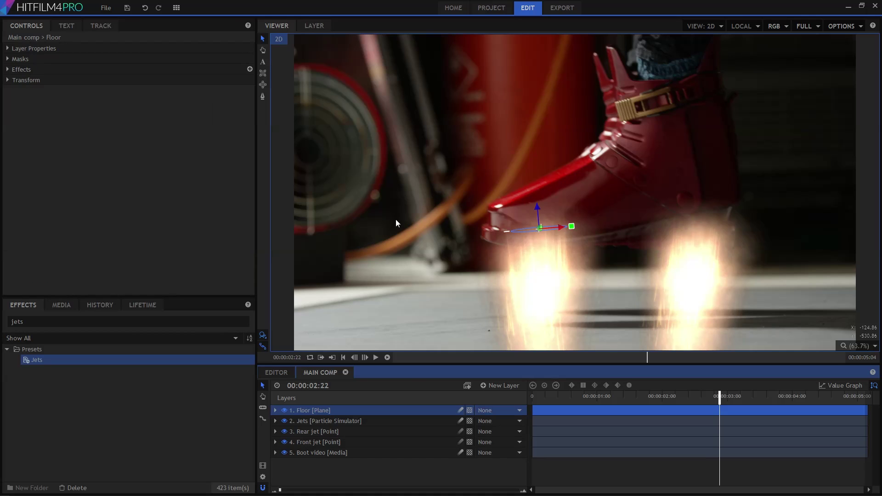
# Make the Floor plane 3D with a new camera and set Orientation X to 90.
pyautogui.click(469, 410)
pyautogui.click(480, 425)
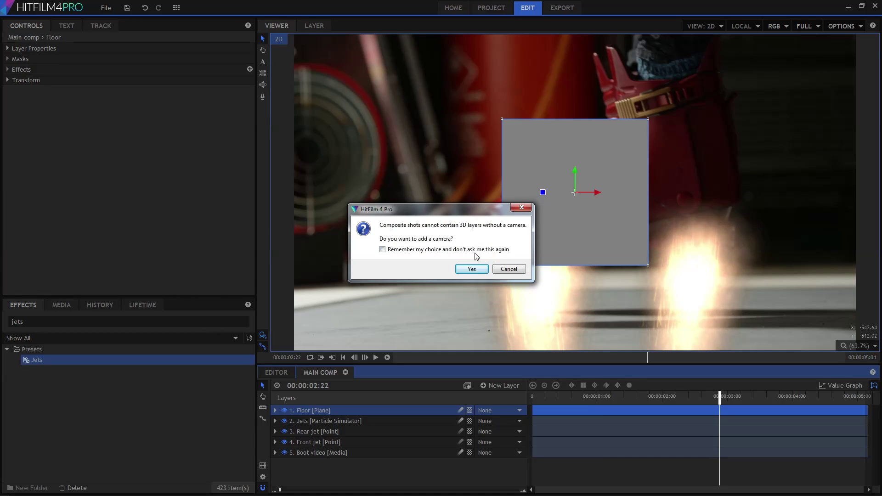
pyautogui.click(472, 269)
pyautogui.click(26, 80)
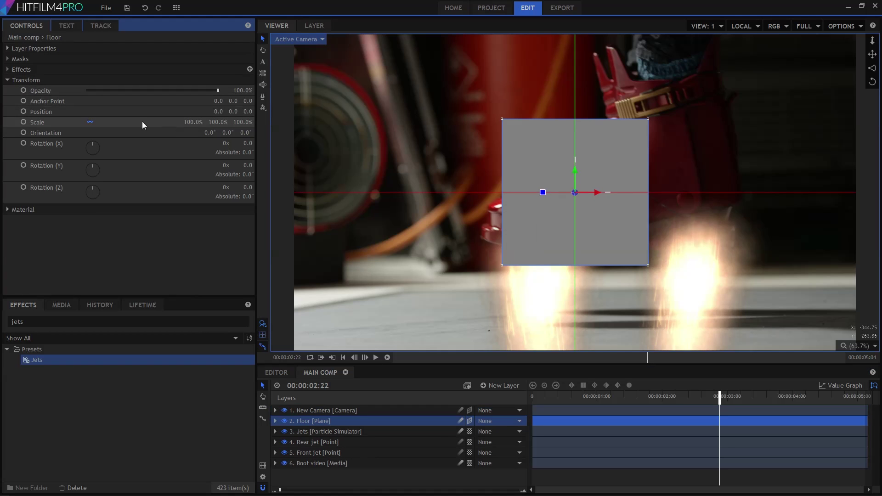
pyautogui.click(208, 132)
pyautogui.write('90')
pyautogui.press('Return')
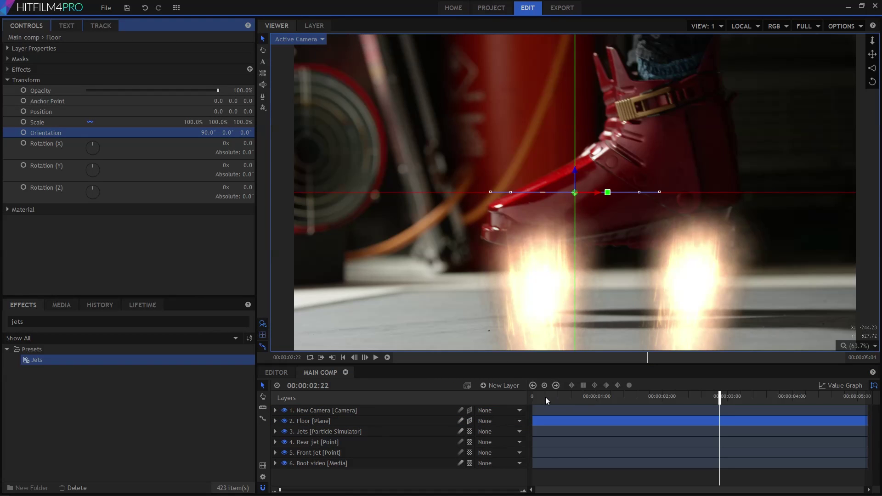
pyautogui.moveTo(545, 397); pyautogui.dragTo(558, 397)
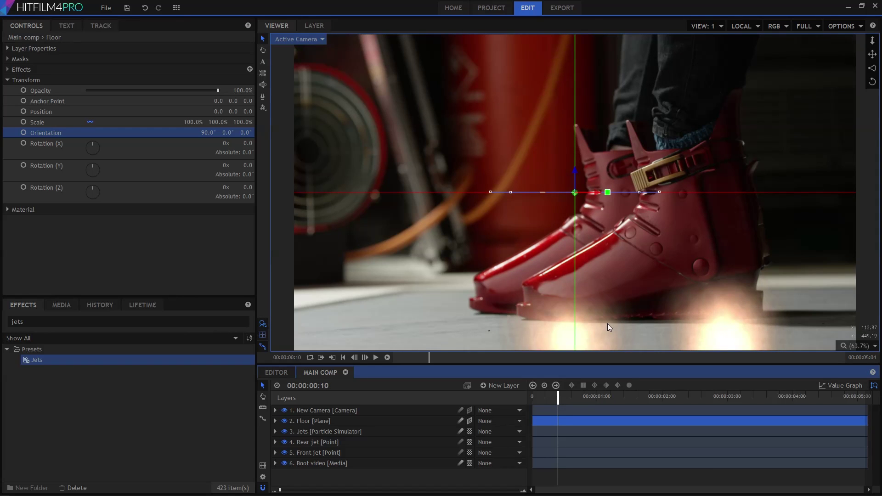
# Split the viewer into two views, showing the right one from the Front.
pyautogui.click(699, 26)
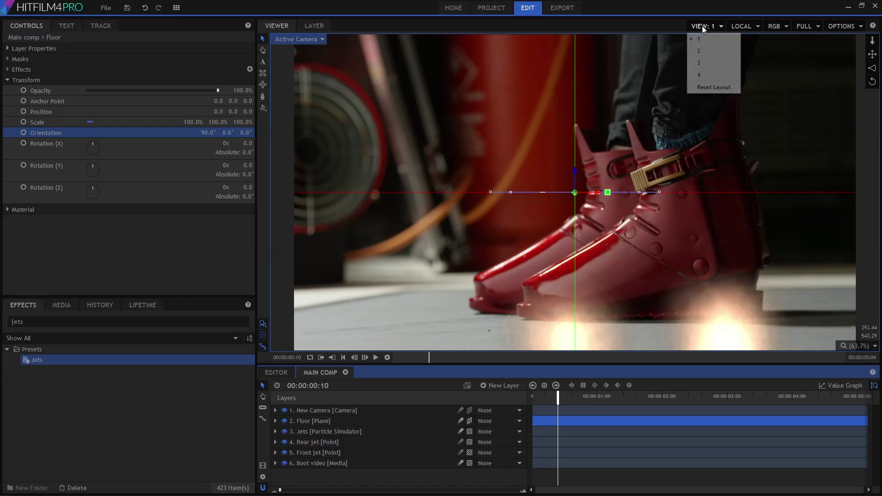
pyautogui.click(708, 50)
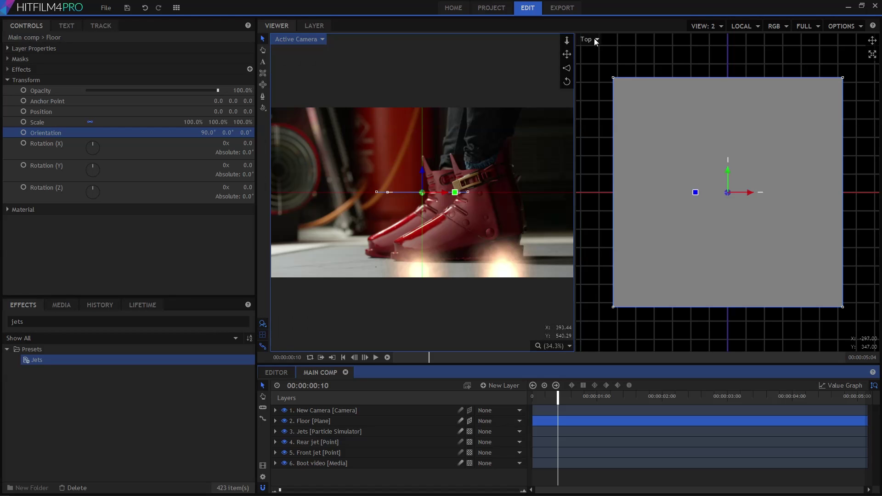
pyautogui.click(590, 40)
pyautogui.click(600, 77)
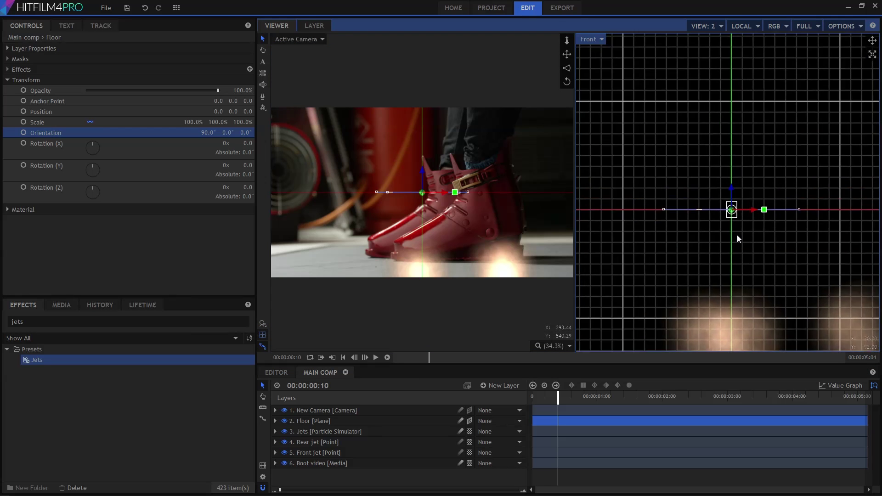
pyautogui.press('h')
pyautogui.moveTo(757, 284); pyautogui.dragTo(704, 205)
pyautogui.press('v')
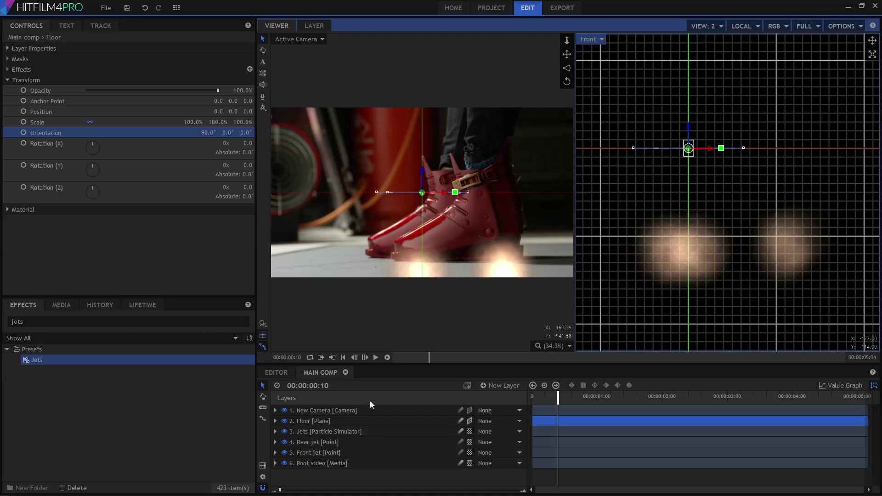
# Set the Jets deflector's Shape source layer to the Floor plane.
pyautogui.click(349, 426)
pyautogui.click(352, 431)
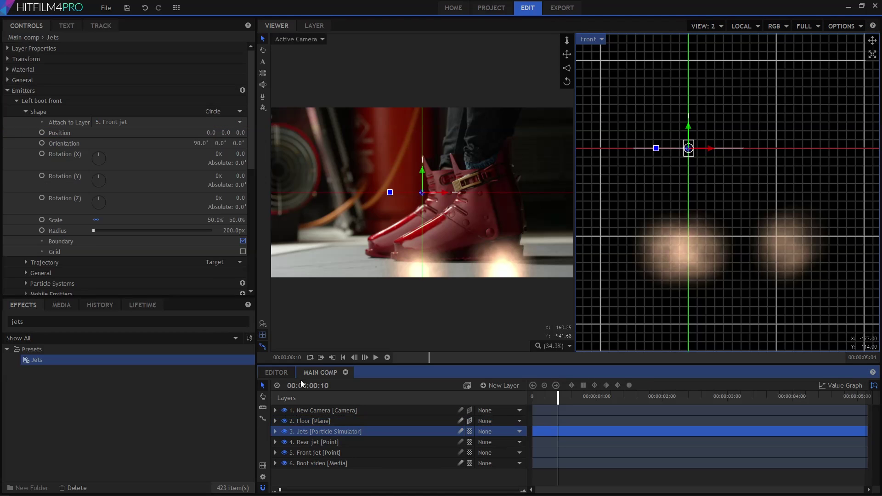
pyautogui.scroll(-5, 55, 200)
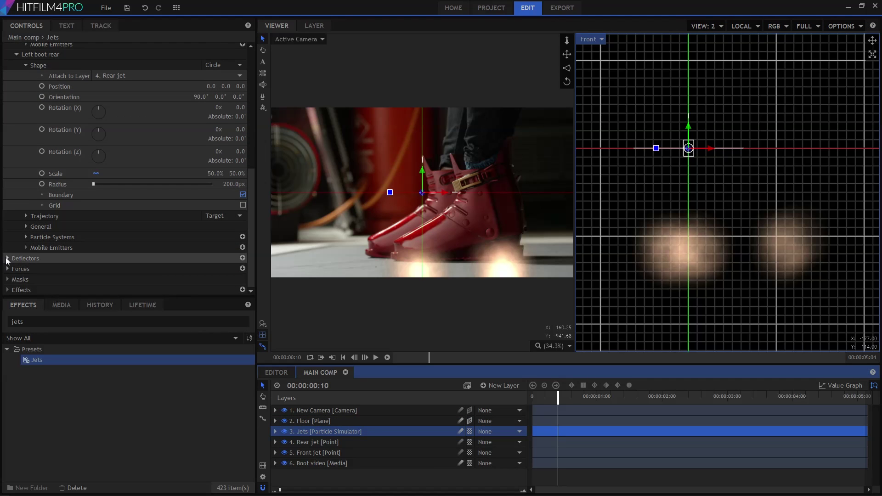
pyautogui.click(7, 258)
pyautogui.click(16, 268)
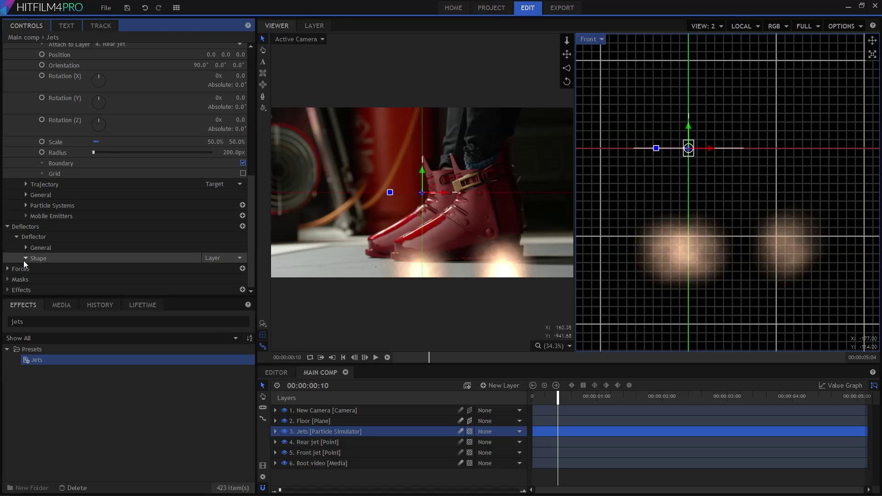
pyautogui.click(25, 259)
pyautogui.click(130, 247)
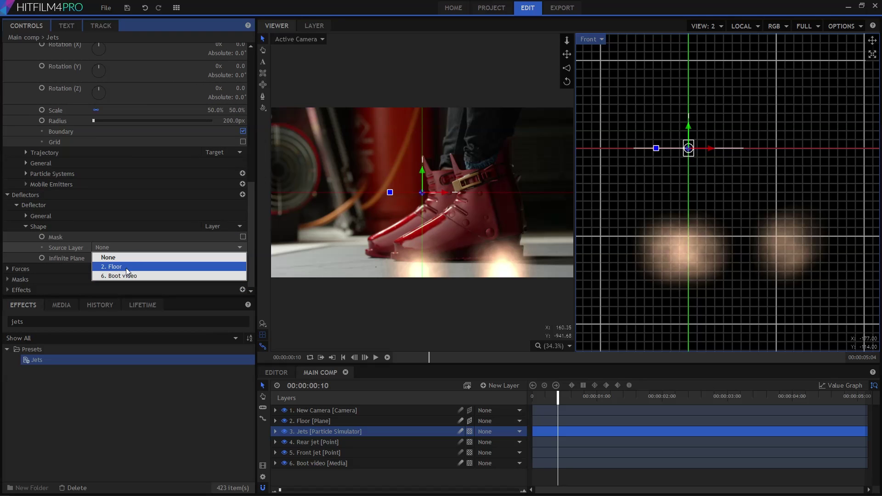
pyautogui.click(126, 267)
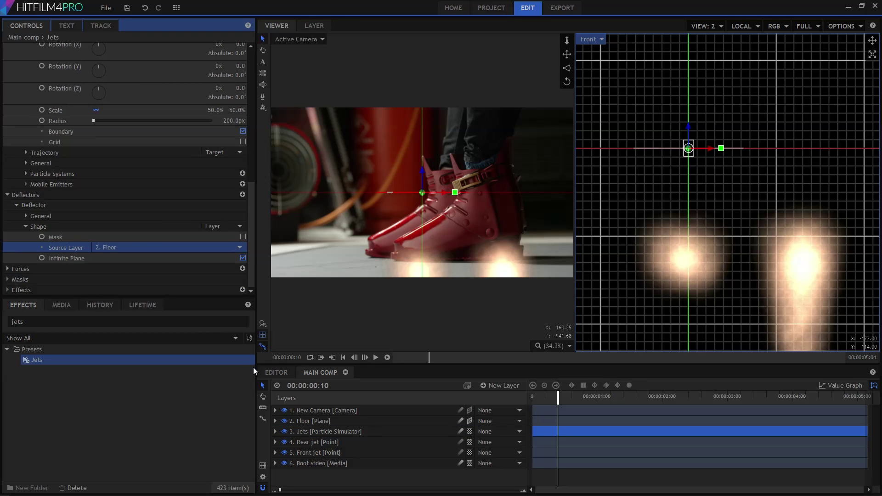
# Lower the Floor plane to Y -401.4, hide it, preview the jets, and return to a single view.
pyautogui.click(324, 420)
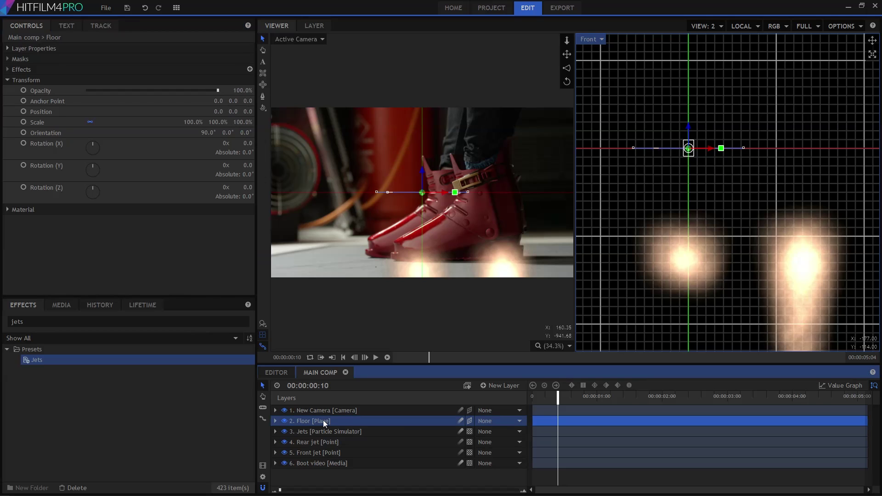
pyautogui.moveTo(689, 130); pyautogui.dragTo(705, 218)
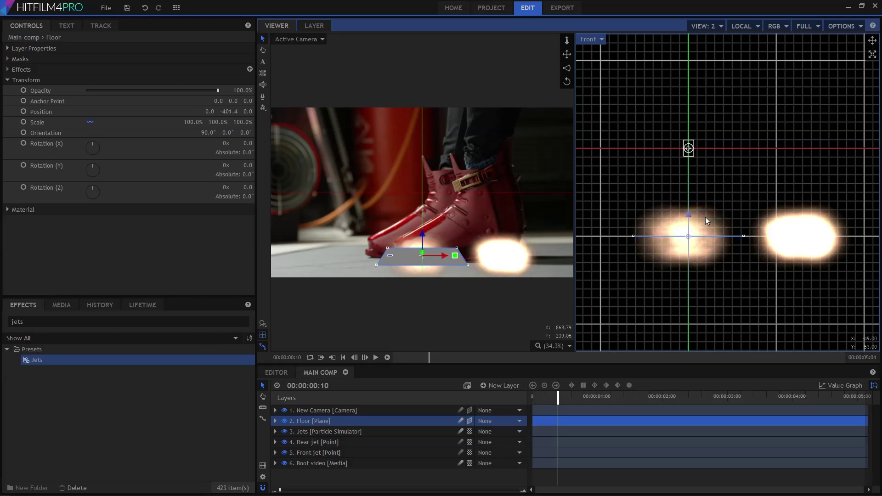
pyautogui.moveTo(704, 217); pyautogui.dragTo(705, 217)
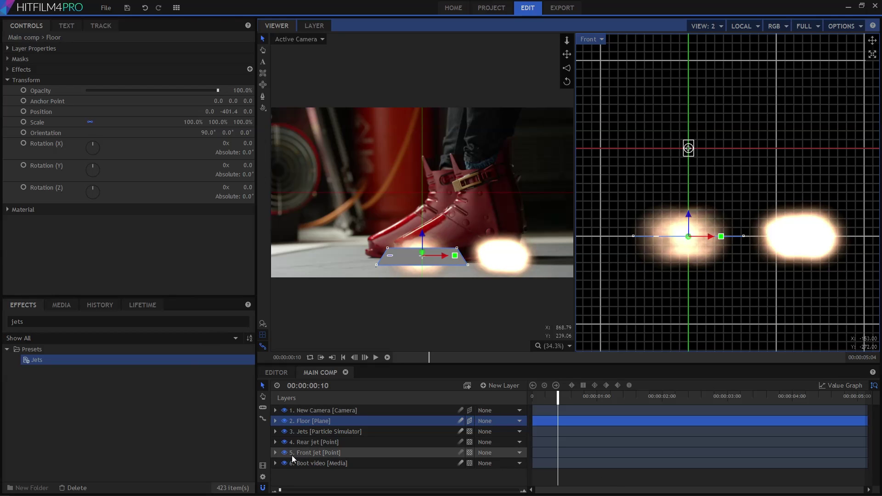
pyautogui.click(285, 421)
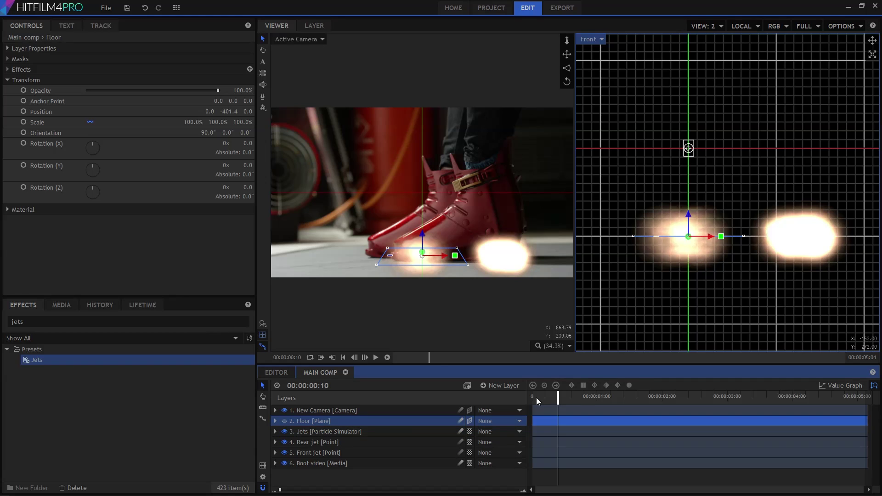
pyautogui.moveTo(536, 398); pyautogui.dragTo(683, 398)
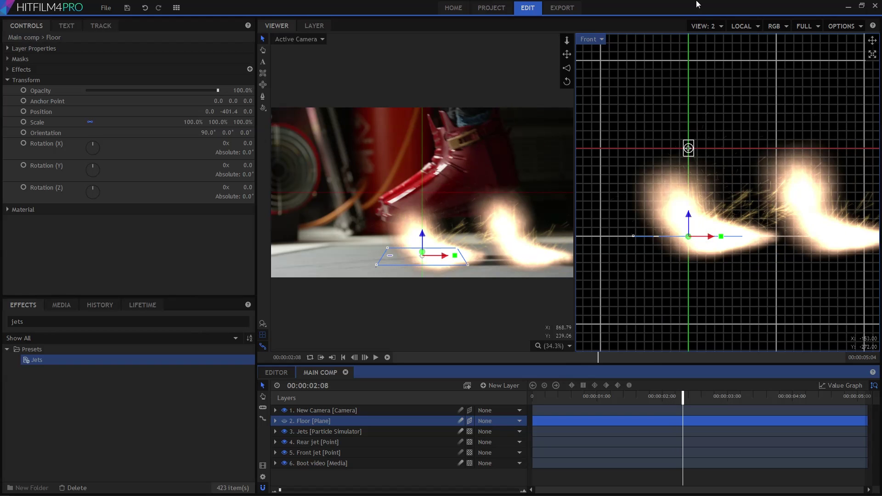
pyautogui.click(704, 23)
pyautogui.click(708, 35)
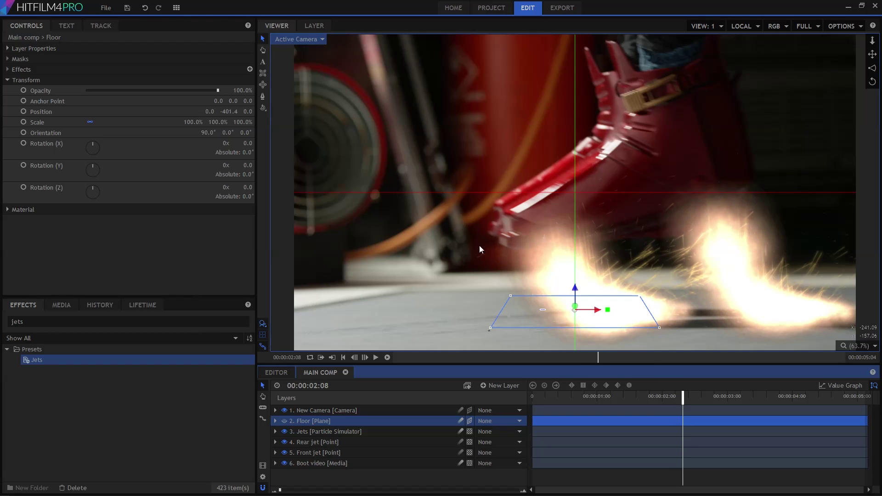
# Scale the Jets particle layer down to 65%.
pyautogui.click(317, 431)
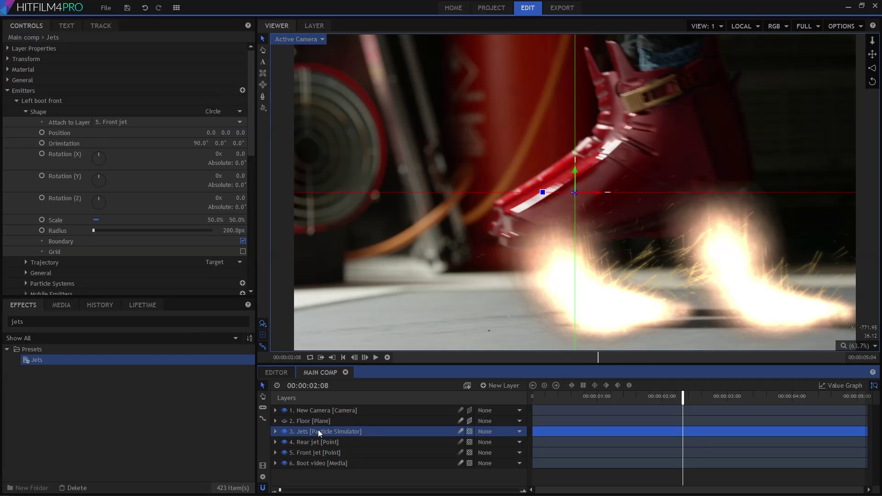
pyautogui.click(7, 59)
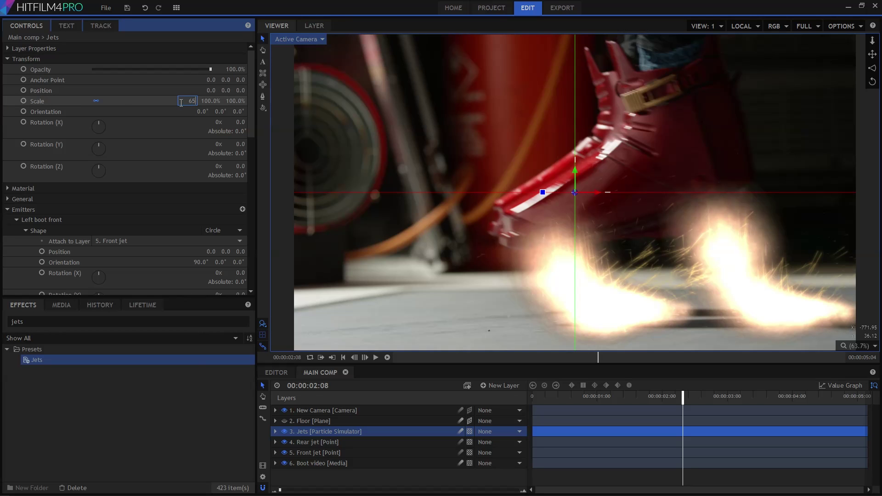
pyautogui.write('5')
pyautogui.press('Return')
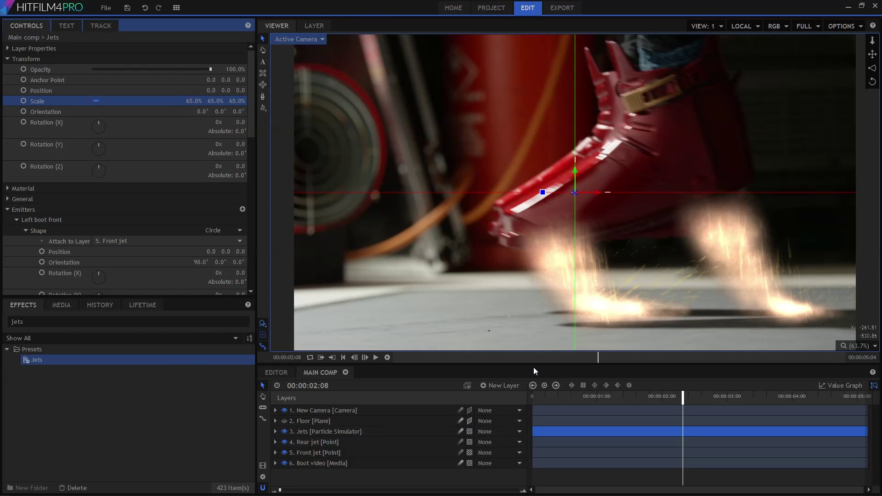
# Shift the Jets layer to start about one second in, scrubbing to preview the jets.
pyautogui.moveTo(568, 400); pyautogui.dragTo(636, 401)
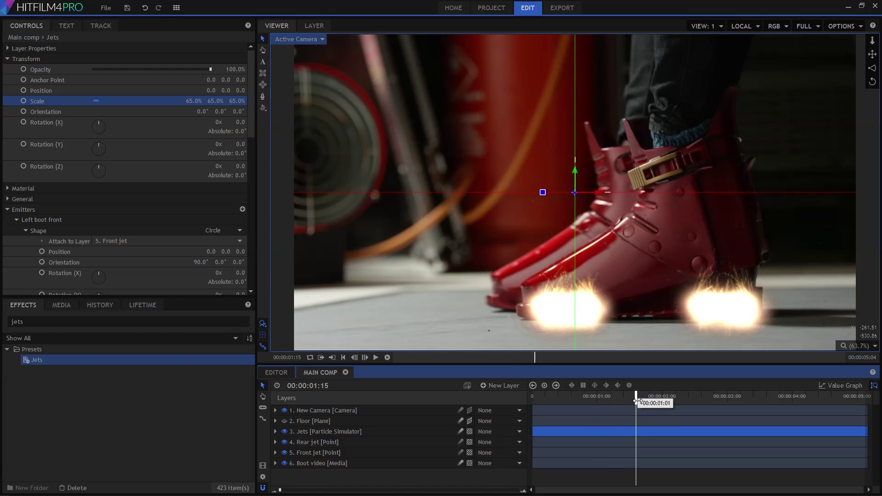
pyautogui.click(578, 434)
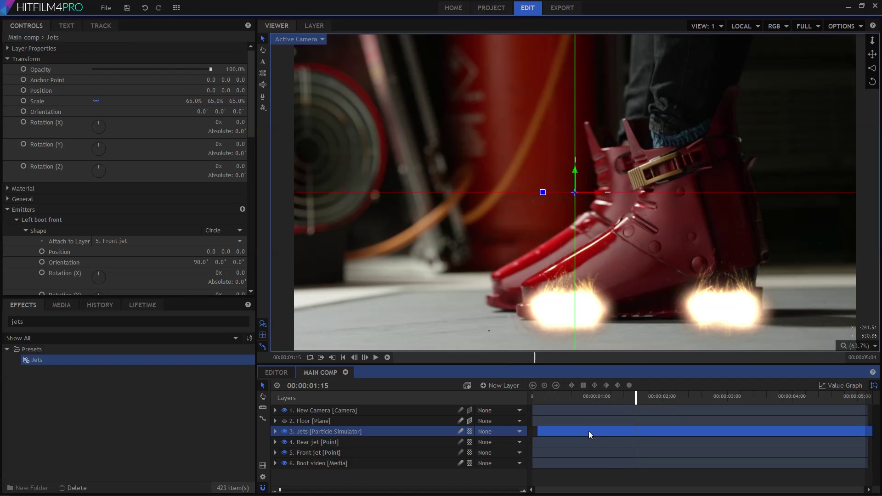
pyautogui.moveTo(589, 432); pyautogui.dragTo(651, 440)
pyautogui.moveTo(604, 397); pyautogui.dragTo(650, 403)
pyautogui.moveTo(626, 431); pyautogui.dragTo(631, 431)
pyautogui.click(613, 398)
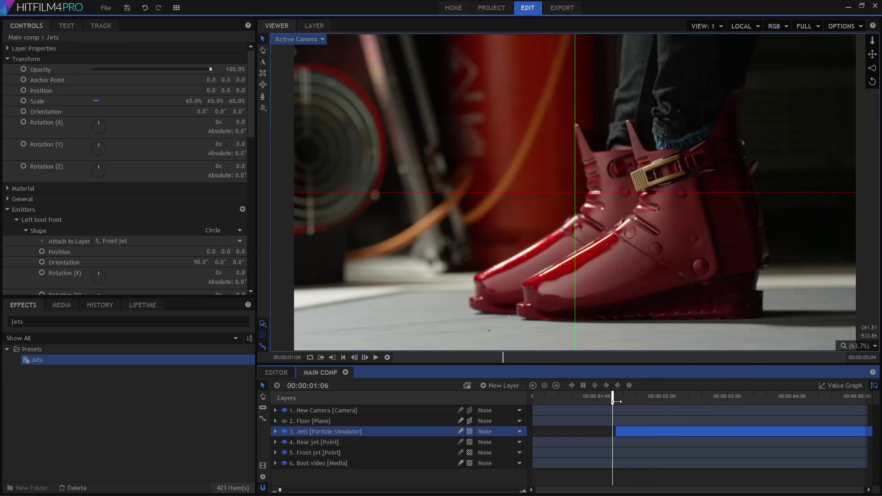
pyautogui.moveTo(616, 402); pyautogui.dragTo(658, 404)
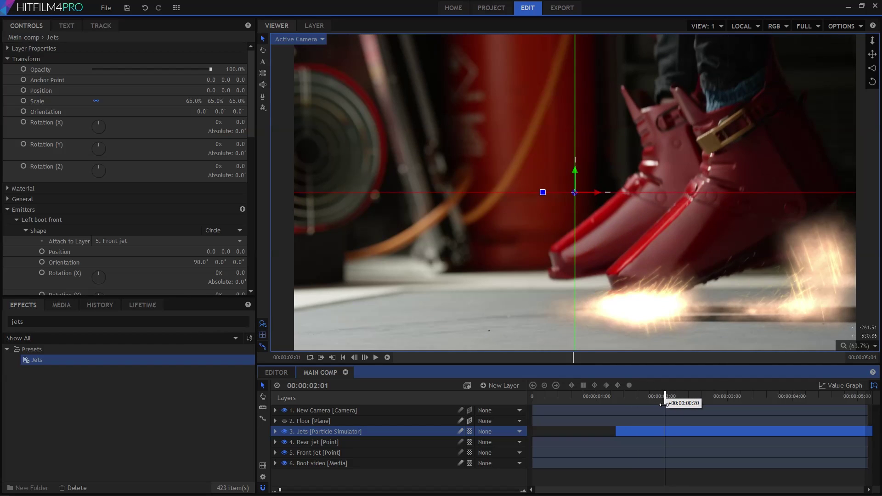
pyautogui.moveTo(664, 405); pyautogui.dragTo(693, 407)
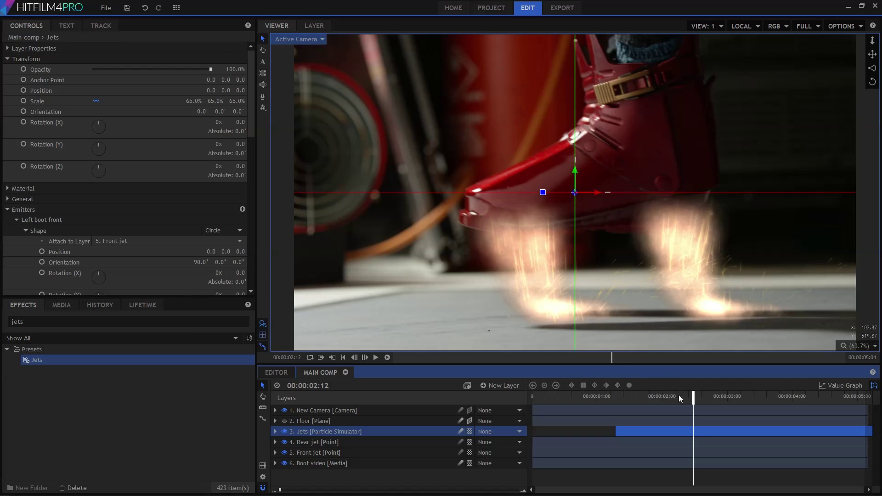
pyautogui.moveTo(693, 396)
pyautogui.mouseDown()
pyautogui.moveTo(732, 396)
pyautogui.moveTo(691, 398)
pyautogui.mouseUp()
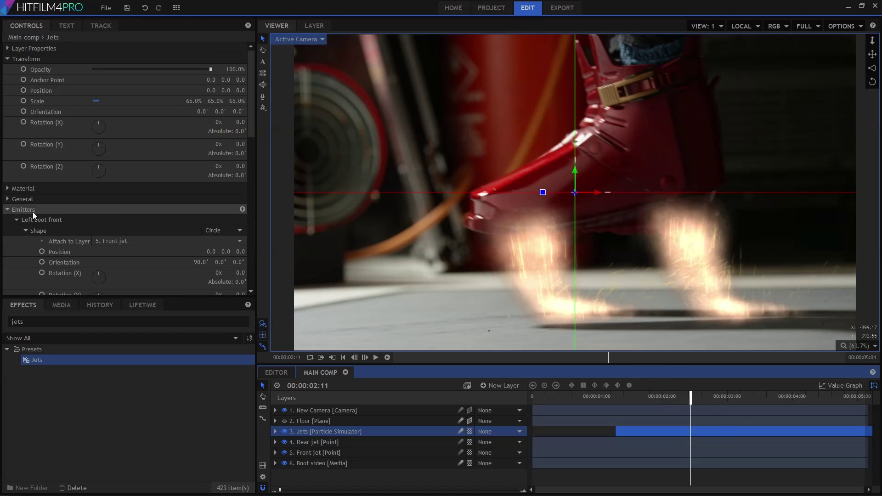
# Shorten the sparks particle Life on the front boot emitter to 0.5 seconds.
pyautogui.click(34, 230)
pyautogui.scroll(-4, 35, 228)
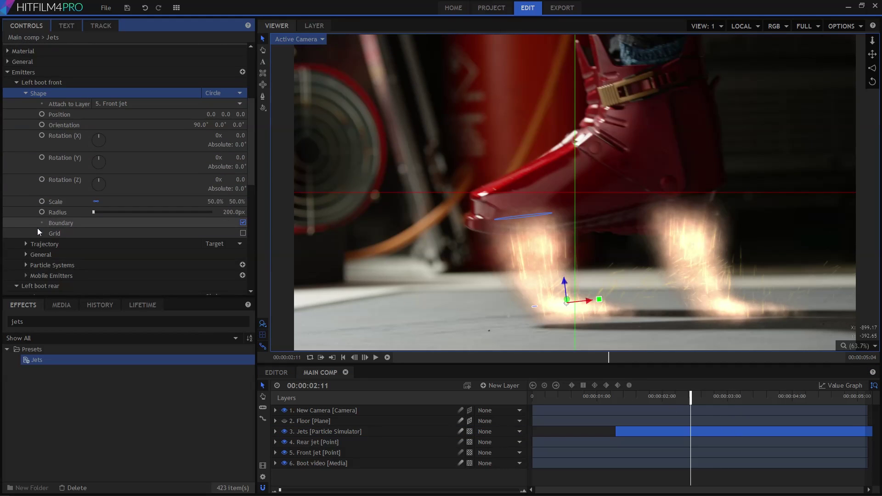
pyautogui.click(26, 265)
pyautogui.scroll(-4, 29, 239)
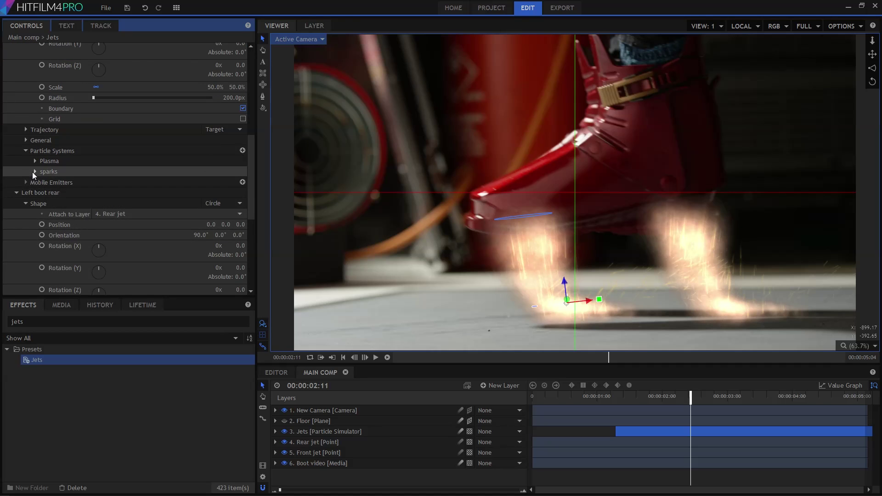
pyautogui.click(35, 171)
pyautogui.click(45, 213)
pyautogui.click(240, 224)
pyautogui.press('Return')
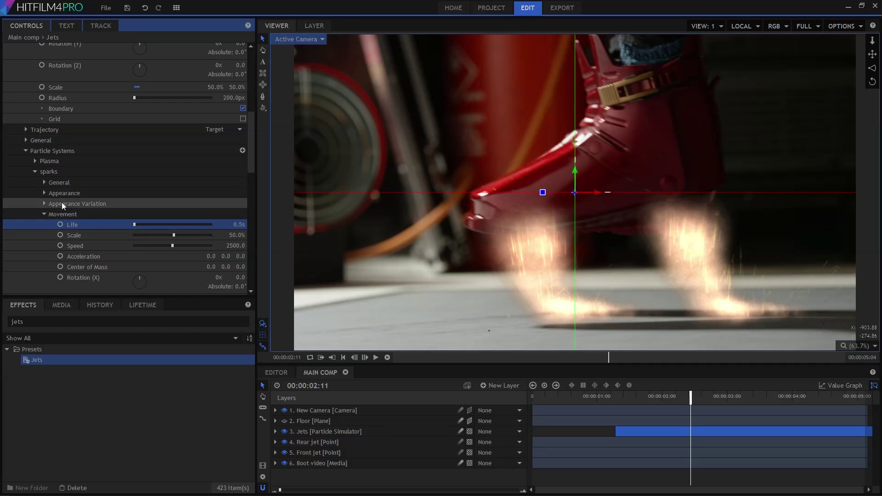
pyautogui.click(46, 162)
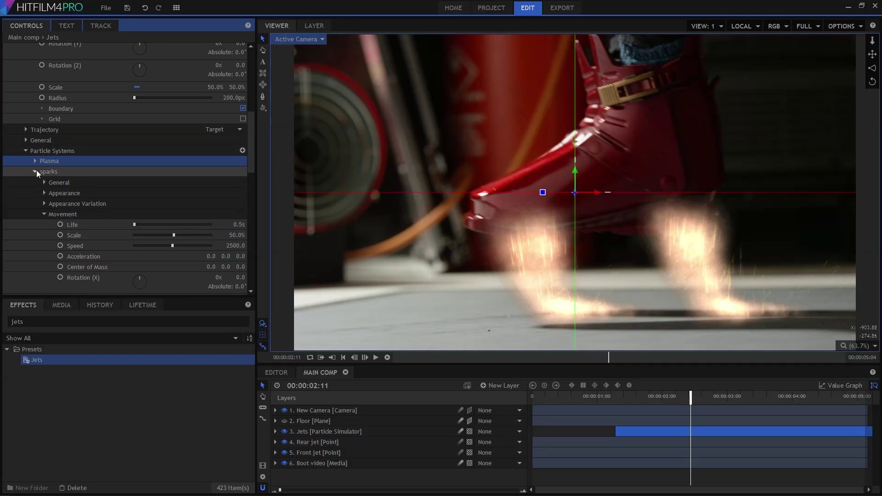
pyautogui.click(145, 305)
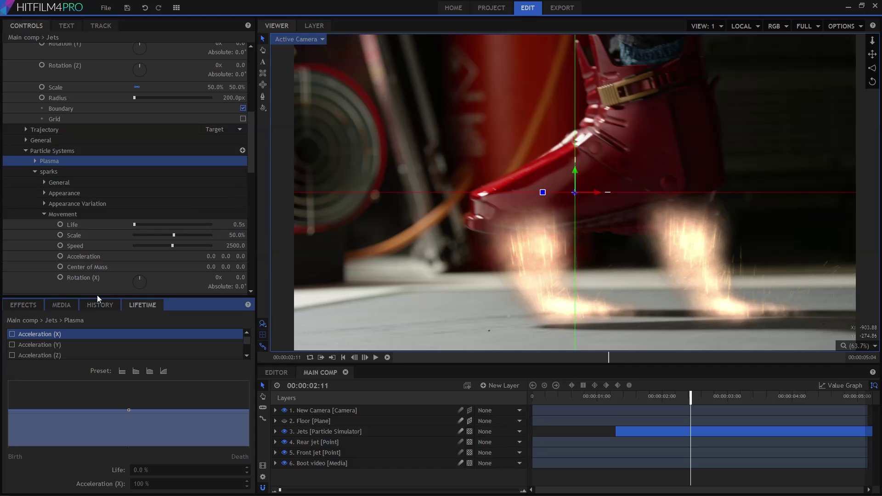
# Give the Plasma particles a lifetime Alpha gradient with end and mid-life stops, previewing the jets later in the clip.
pyautogui.moveTo(98, 296); pyautogui.dragTo(115, 208)
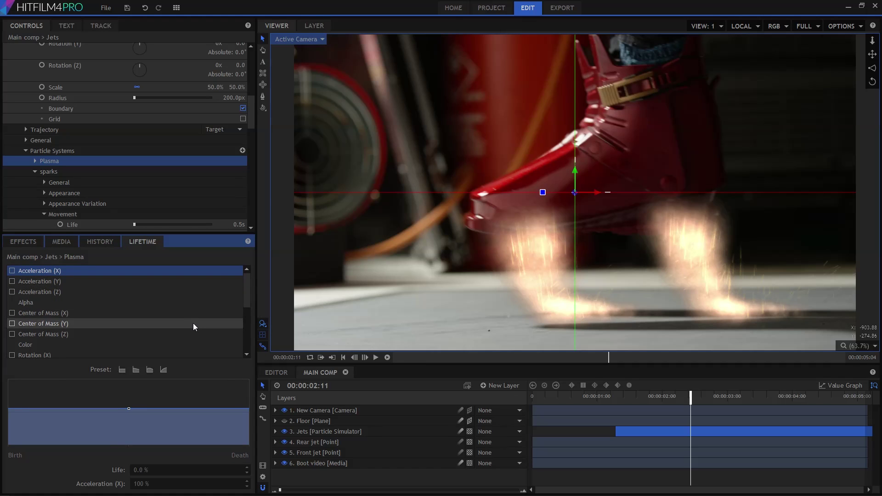
pyautogui.click(37, 305)
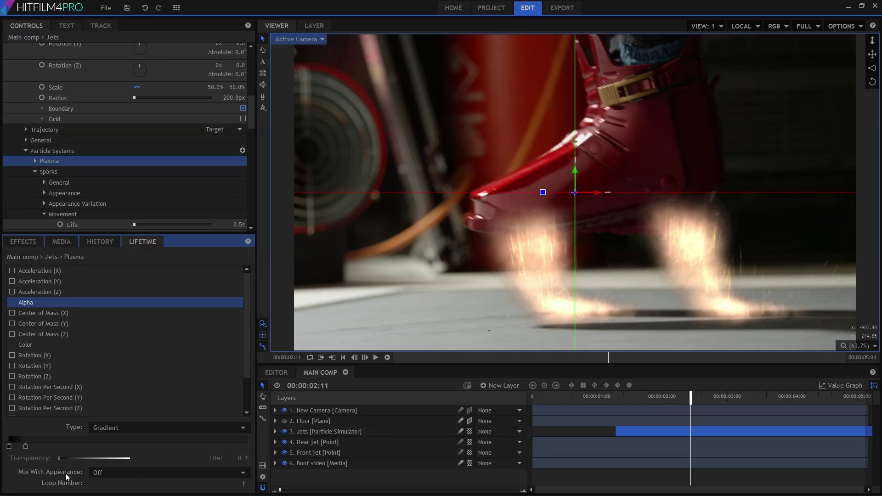
pyautogui.click(247, 446)
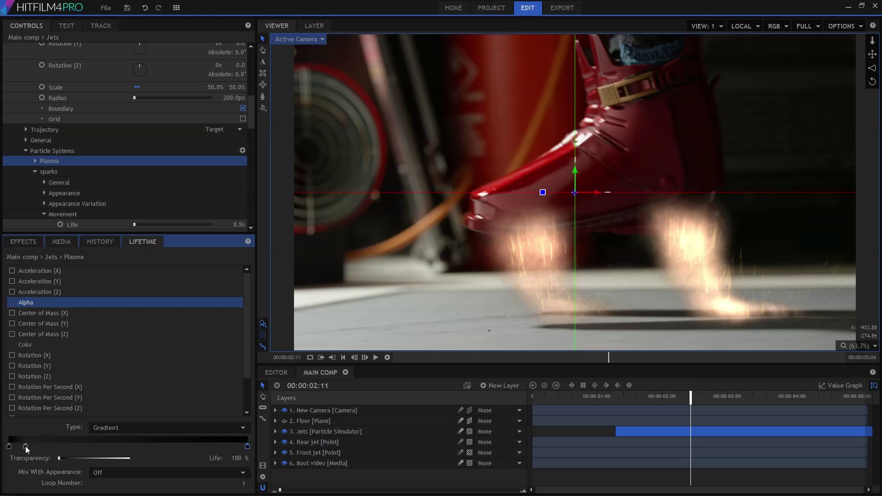
pyautogui.click(133, 446)
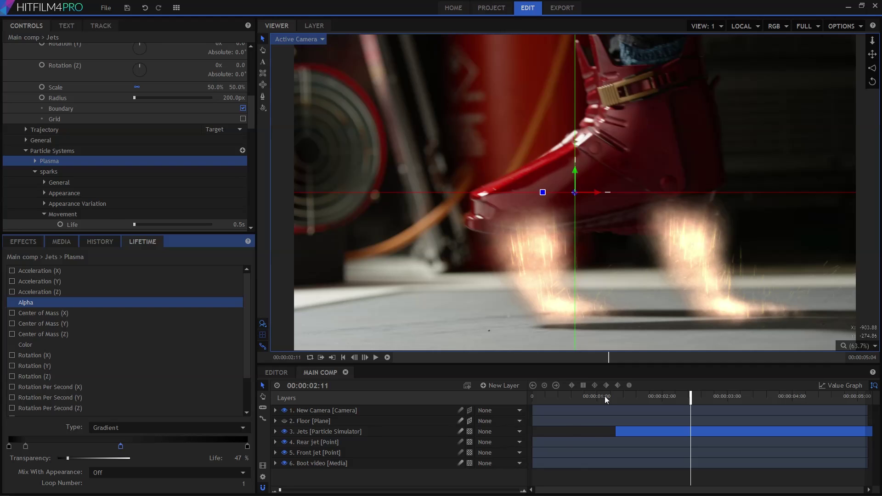
pyautogui.moveTo(606, 400); pyautogui.dragTo(732, 399)
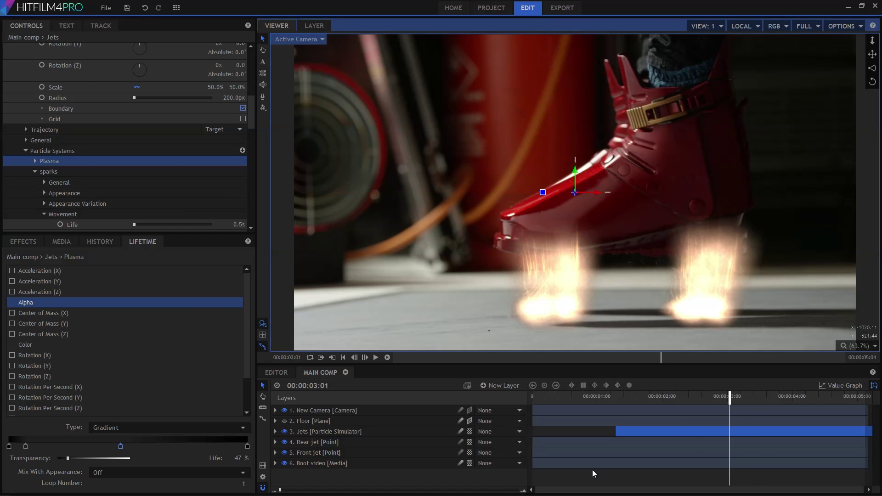
pyautogui.moveTo(677, 399); pyautogui.dragTo(704, 398)
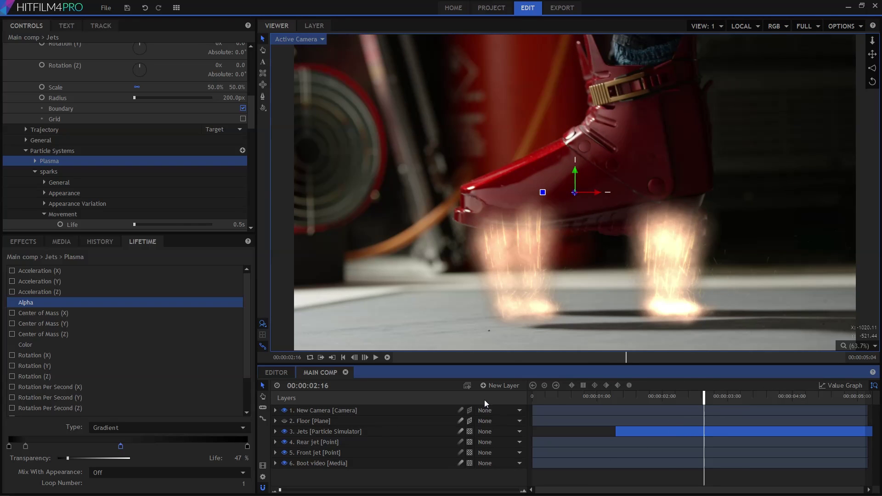
# Delete the existing Left boot rear emitter.
pyautogui.scroll(5, 27, 139)
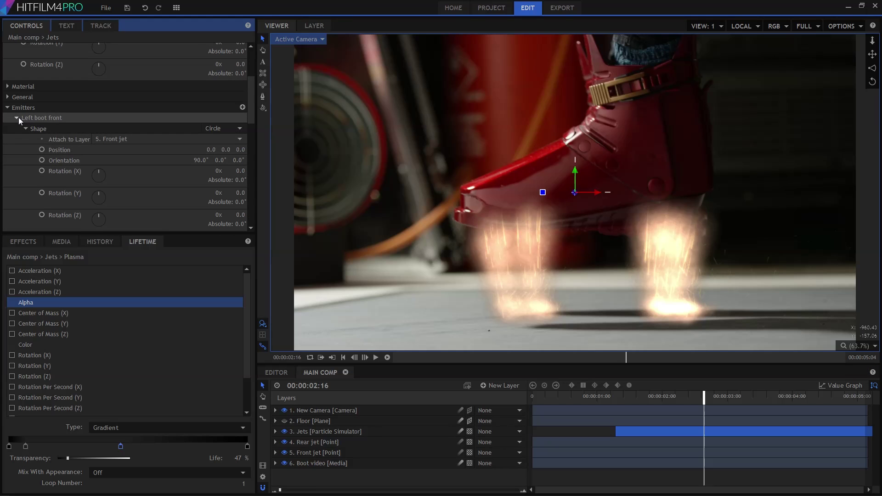
pyautogui.click(16, 118)
pyautogui.click(34, 128)
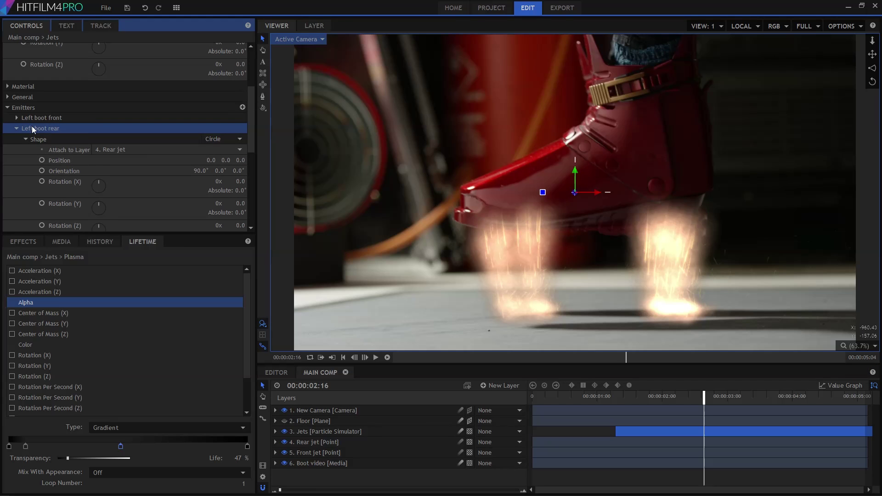
pyautogui.rightClick(34, 129)
pyautogui.click(46, 203)
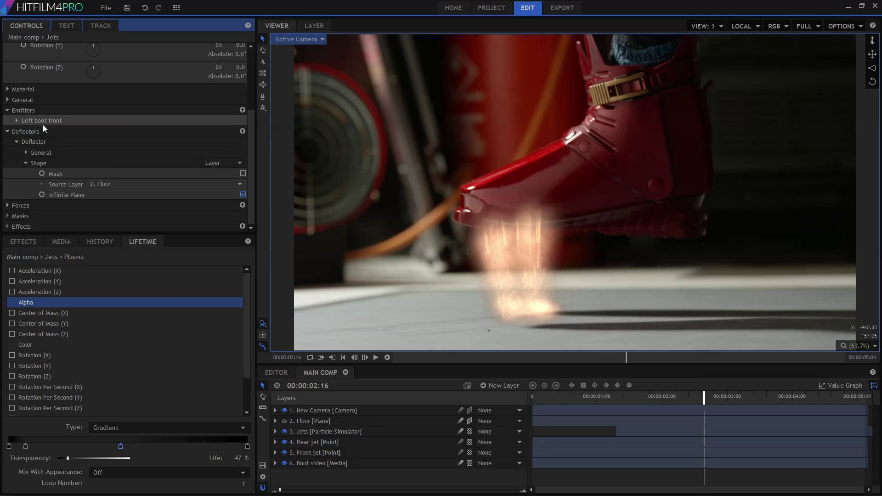
# Duplicate the Left boot front emitter and rename the copy Left boot rear.
pyautogui.click(44, 121)
pyautogui.rightClick(43, 122)
pyautogui.click(68, 162)
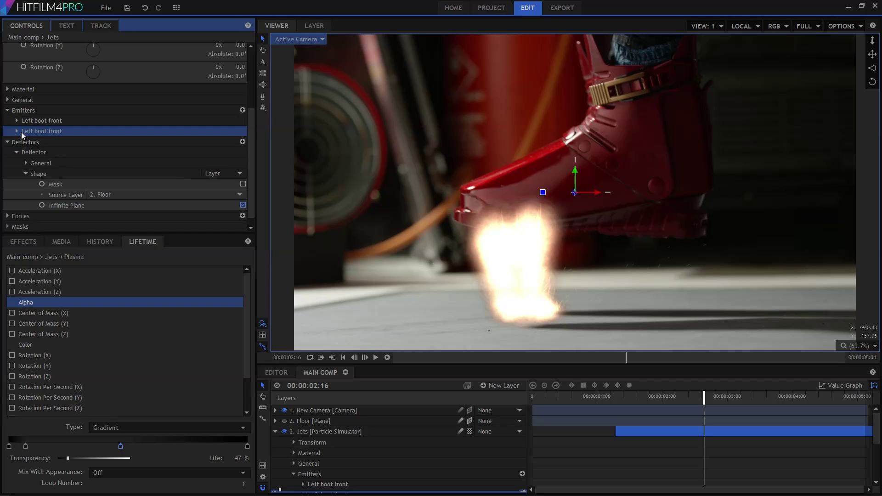
pyautogui.doubleClick(28, 132)
pyautogui.write('rea')
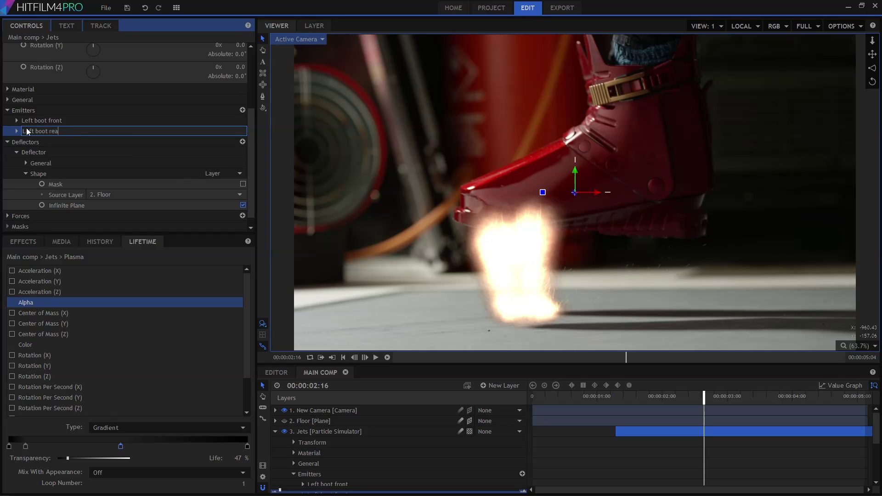
pyautogui.write('r')
pyautogui.press('Return')
# Attach the Left boot rear emitter's shape to the 4. Rear jet layer.
pyautogui.click(16, 131)
pyautogui.click(26, 142)
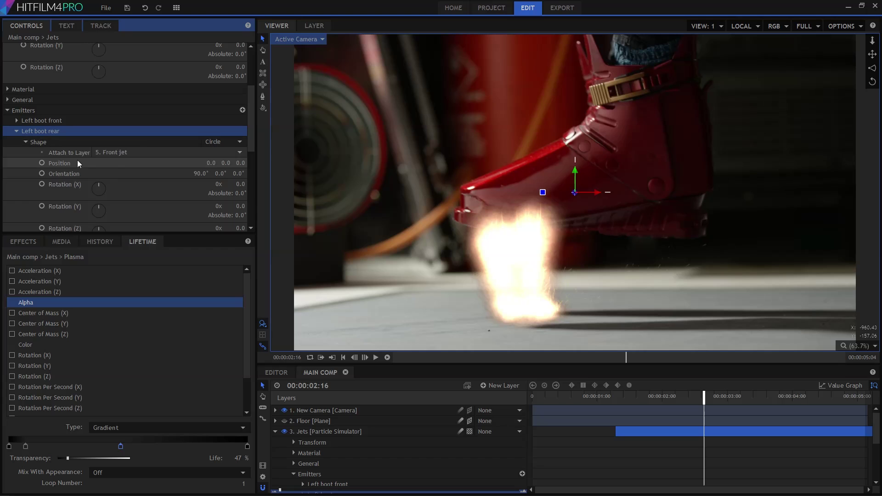
pyautogui.click(138, 152)
pyautogui.click(124, 189)
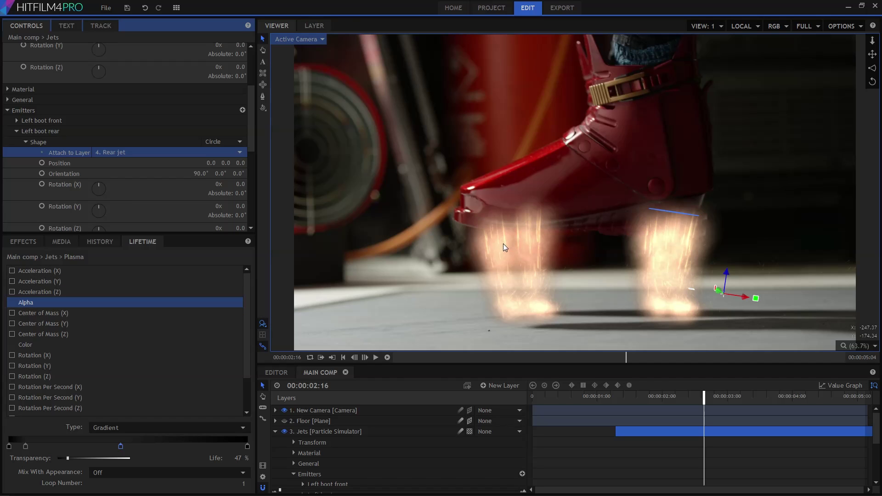
# Apply Hue, Saturation & Lightness to the Jets layer via an effects search for 'satura'.
pyautogui.click(24, 242)
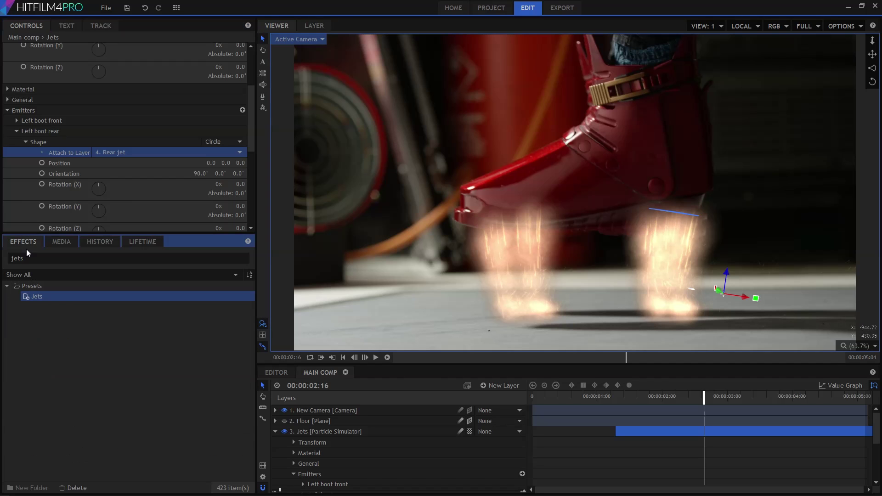
pyautogui.click(40, 259)
pyautogui.write('satura')
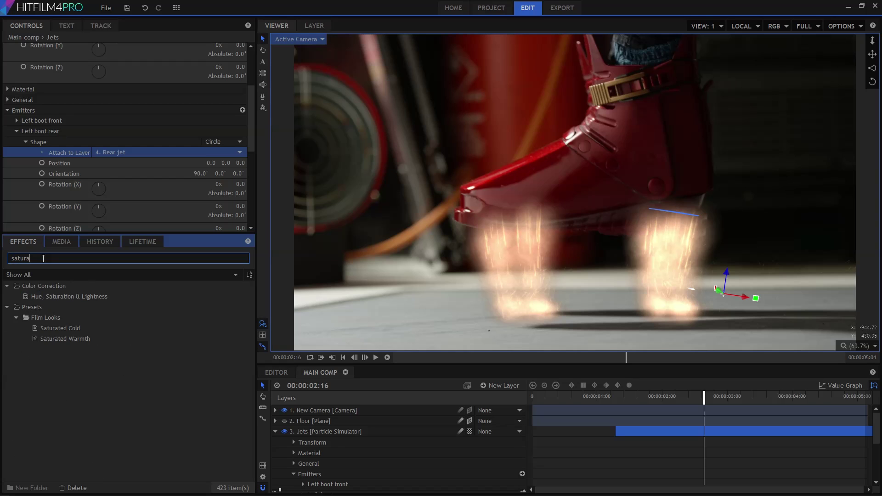
pyautogui.moveTo(108, 295); pyautogui.dragTo(331, 432)
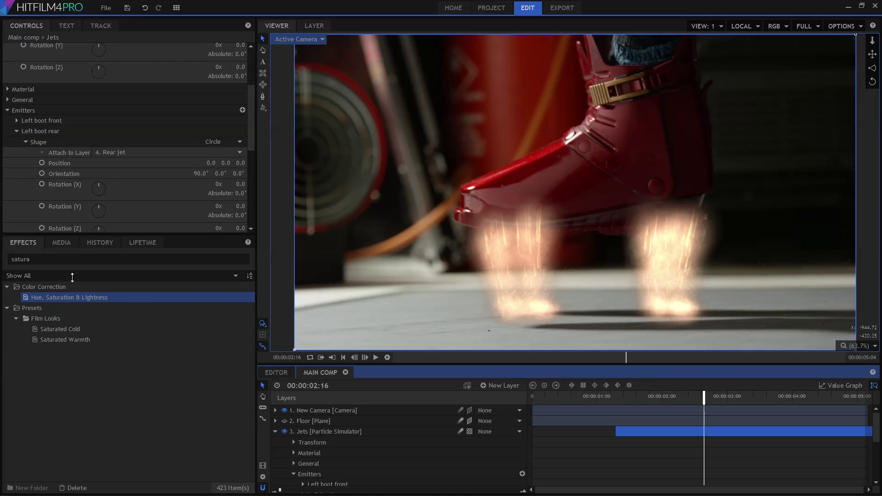
# Set the effect's Master Saturation to -100 to desaturate the jets.
pyautogui.moveTo(54, 235); pyautogui.dragTo(55, 356)
pyautogui.scroll(-3, 254, 316)
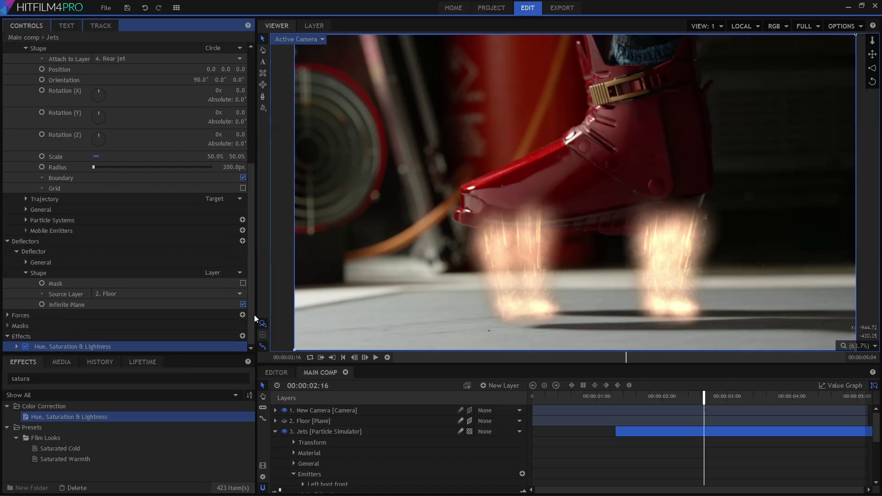
pyautogui.click(17, 347)
pyautogui.scroll(-2, 24, 339)
pyautogui.click(26, 284)
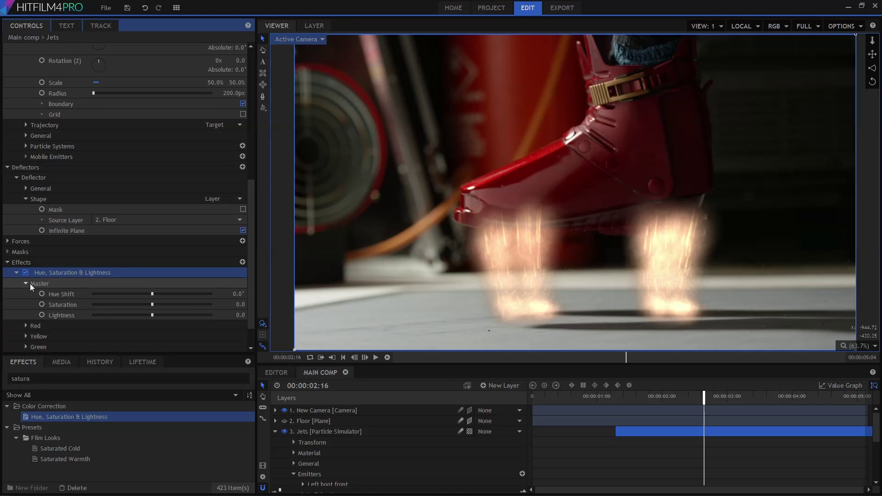
pyautogui.scroll(-1, 29, 283)
pyautogui.moveTo(152, 298); pyautogui.dragTo(0, 305)
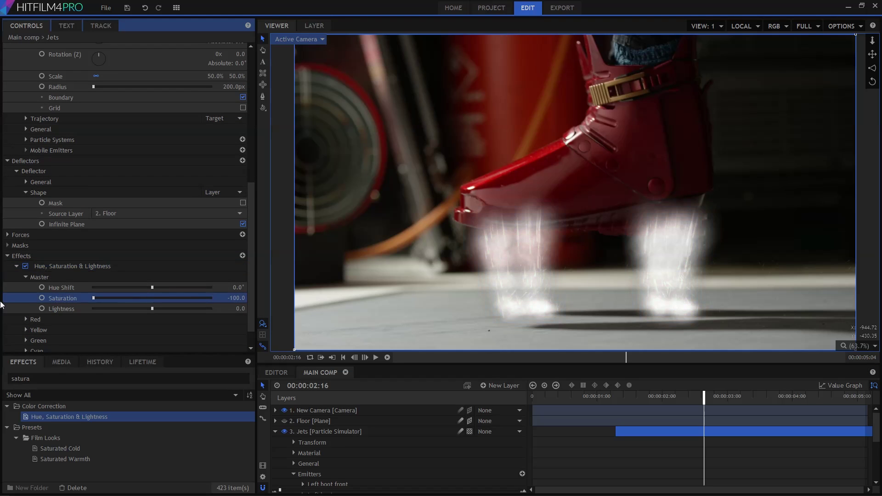
pyautogui.doubleClick(52, 377)
# Add Color Vibrance to the Jets layer from a 'vibr' effects search.
pyautogui.write('vibra')
pyautogui.moveTo(50, 416); pyautogui.dragTo(70, 332)
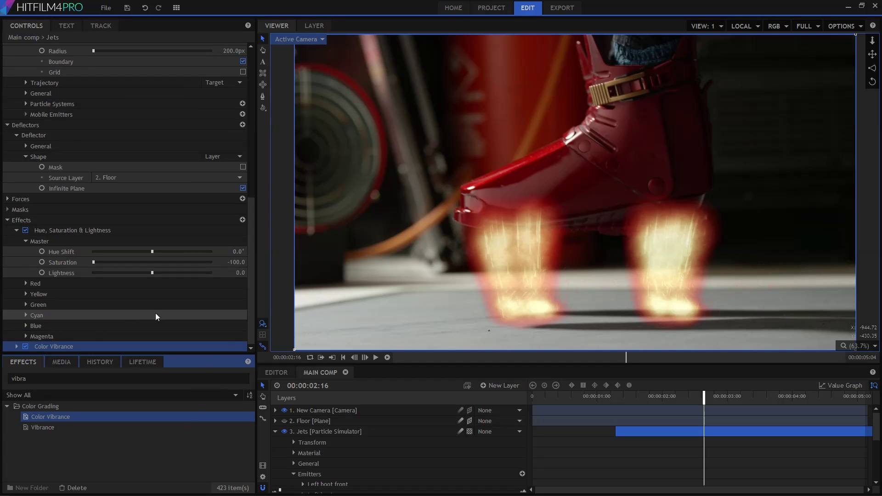
pyautogui.click(16, 346)
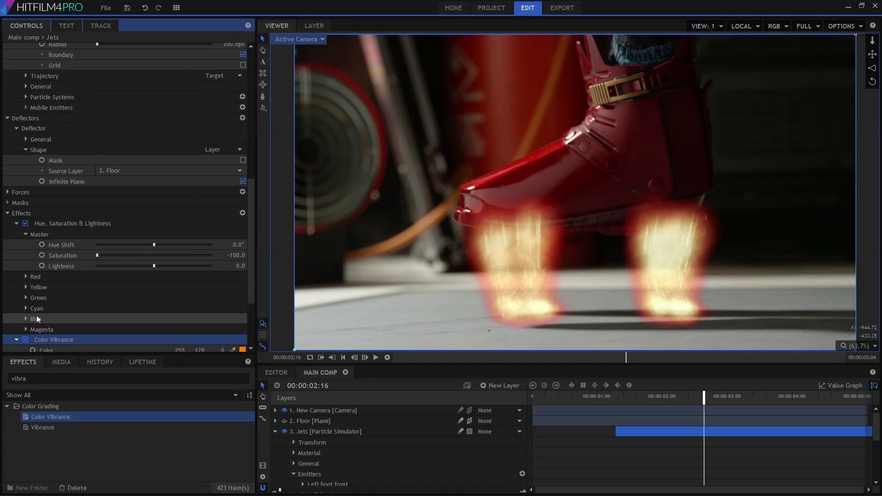
# Try cyan and green vibrance colours, then undo back to orange 255/128/0.
pyautogui.click(242, 251)
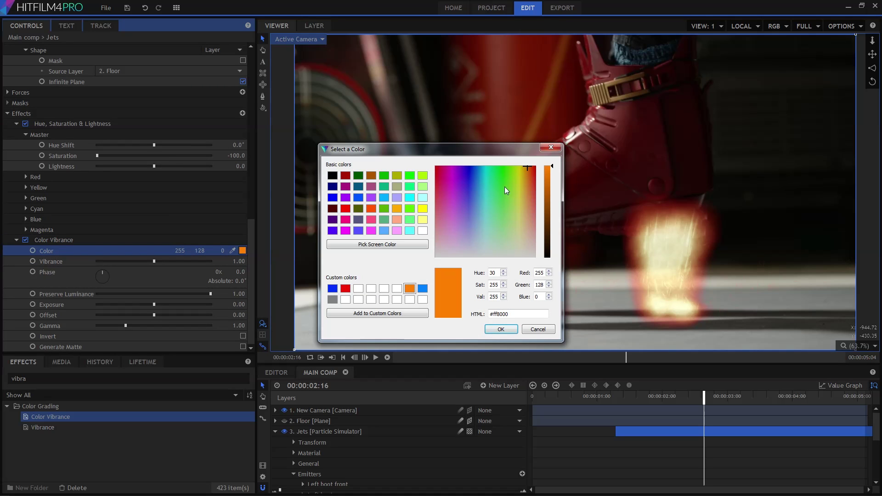
pyautogui.click(485, 167)
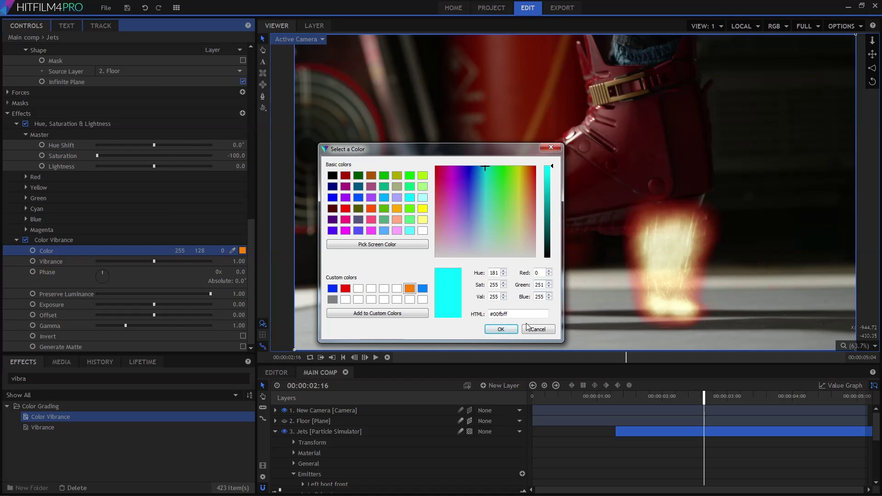
pyautogui.click(501, 330)
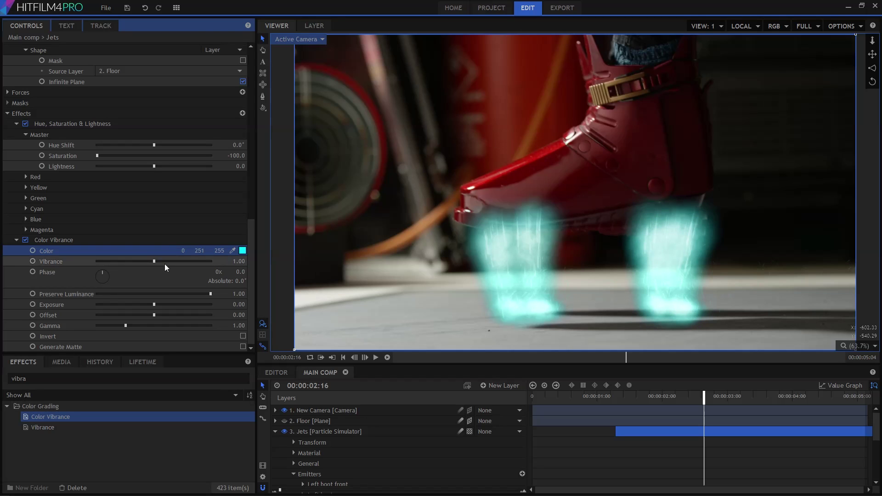
pyautogui.click(501, 172)
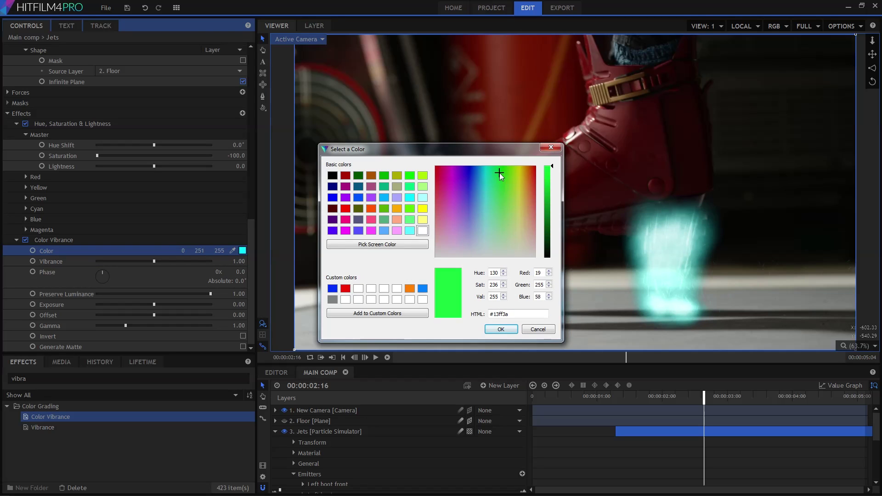
pyautogui.click(501, 329)
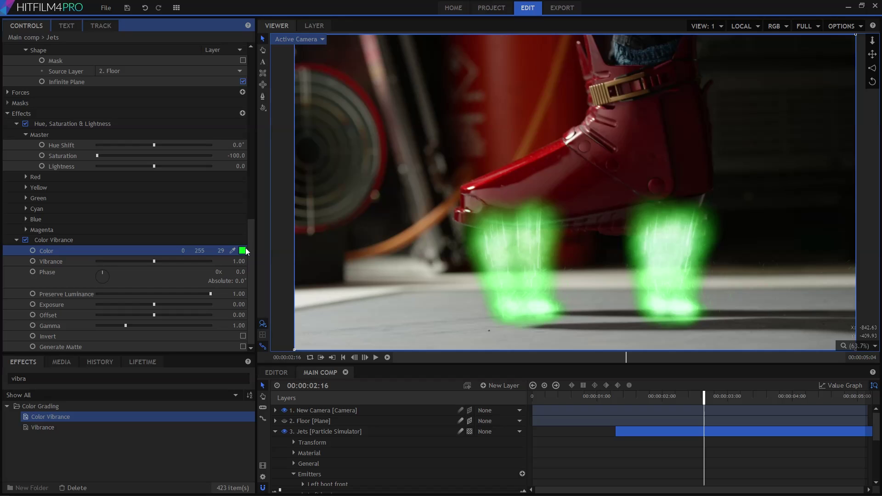
pyautogui.hotkey('ctrl', 'z')
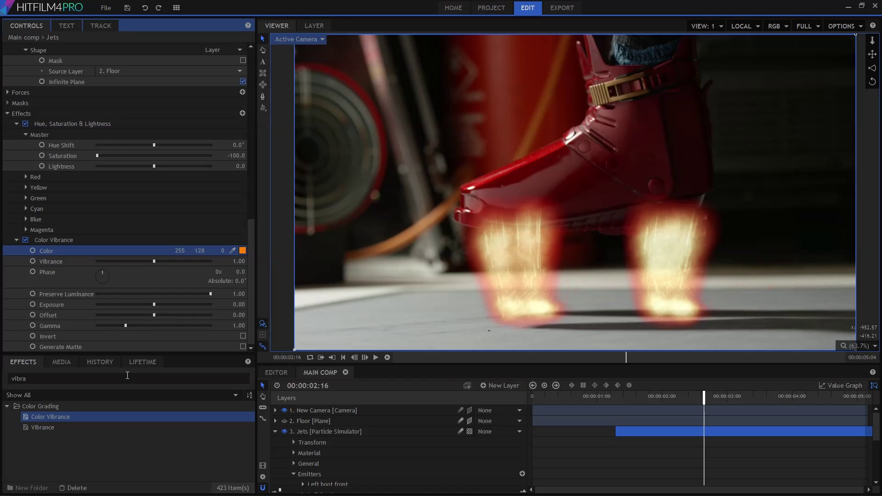
pyautogui.doubleClick(124, 377)
pyautogui.write('heat')
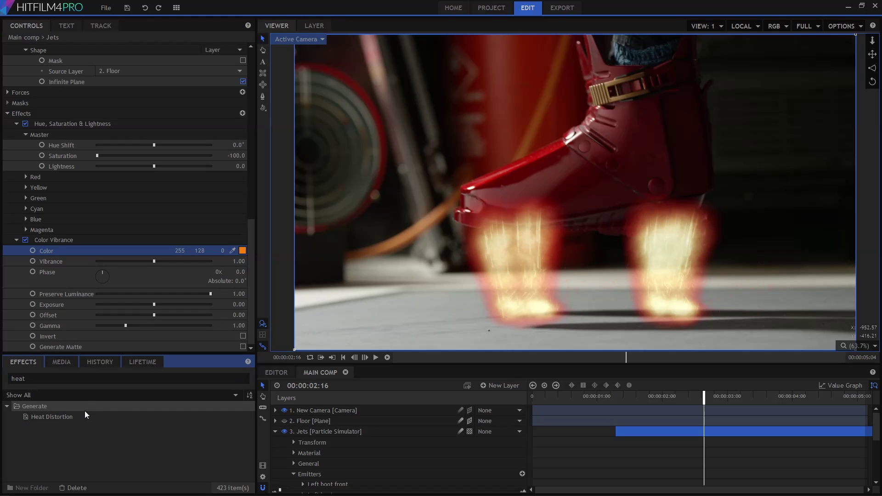
# Add Heat Distortion to Jets with Scale 90.9px, Distortion 66 and Diffusion Strength 200, then add a Plane layer.
pyautogui.moveTo(87, 417); pyautogui.dragTo(75, 321)
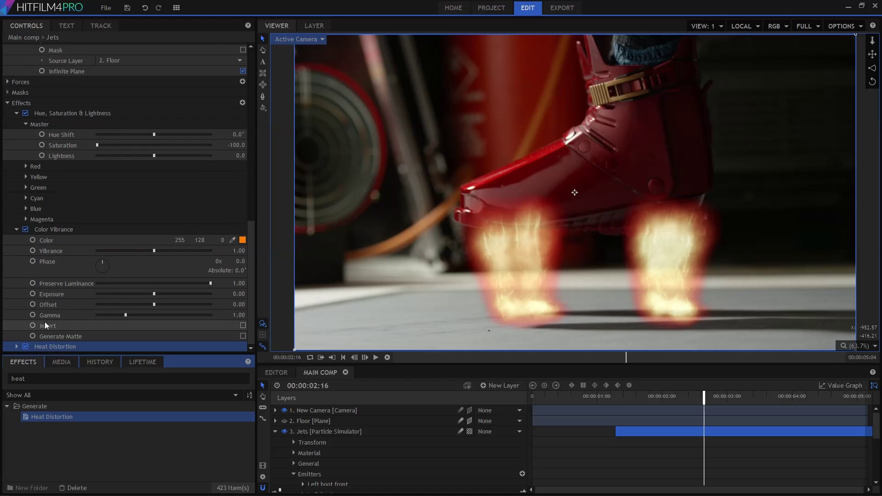
pyautogui.click(17, 347)
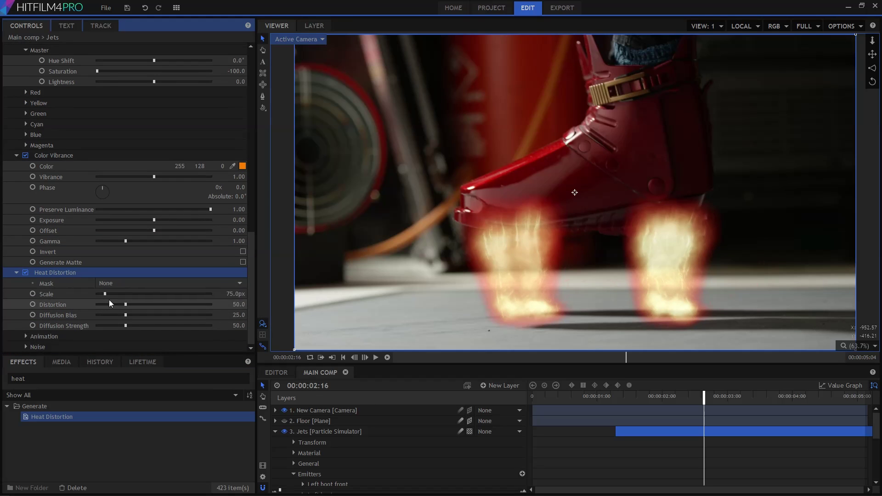
pyautogui.moveTo(106, 293); pyautogui.dragTo(269, 326)
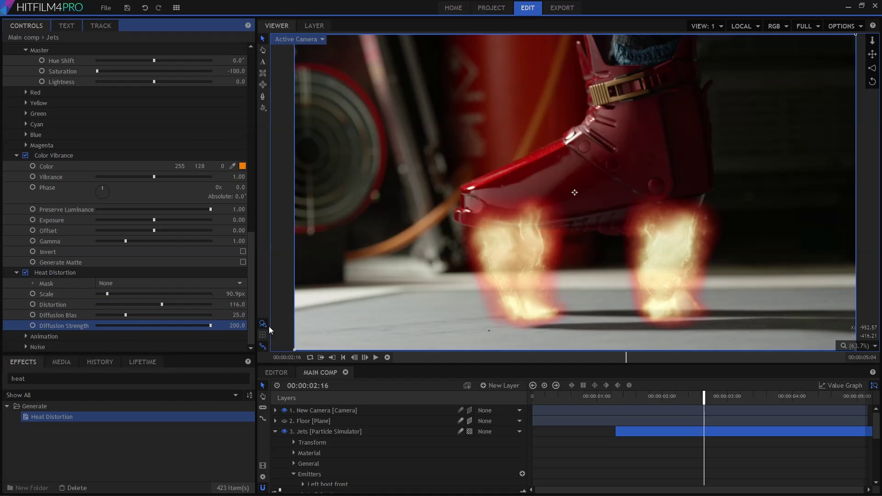
pyautogui.moveTo(162, 302); pyautogui.dragTo(134, 306)
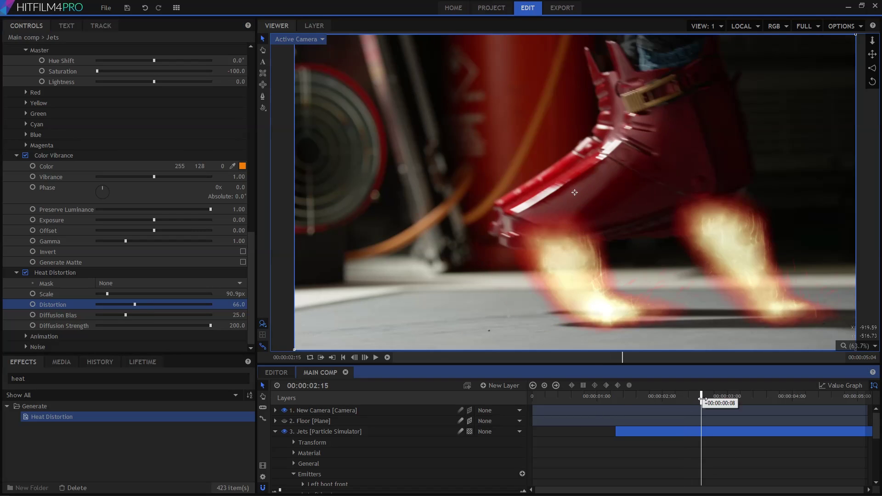
pyautogui.click(497, 386)
pyautogui.click(517, 398)
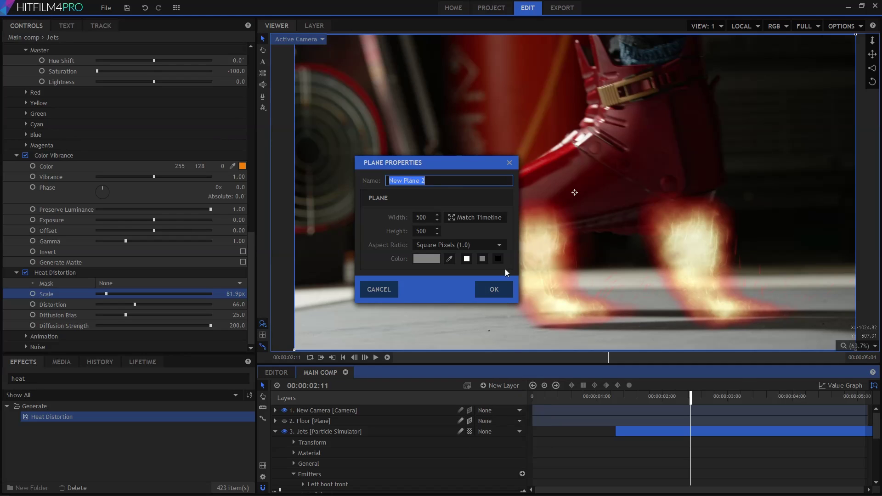
# Create a black 1920x1080 plane named Flares.
pyautogui.click(498, 259)
pyautogui.click(462, 218)
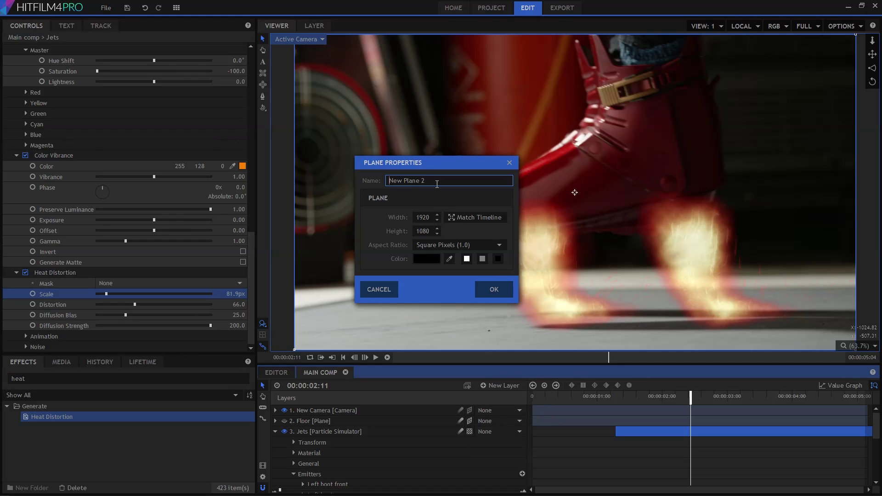
pyautogui.click(493, 288)
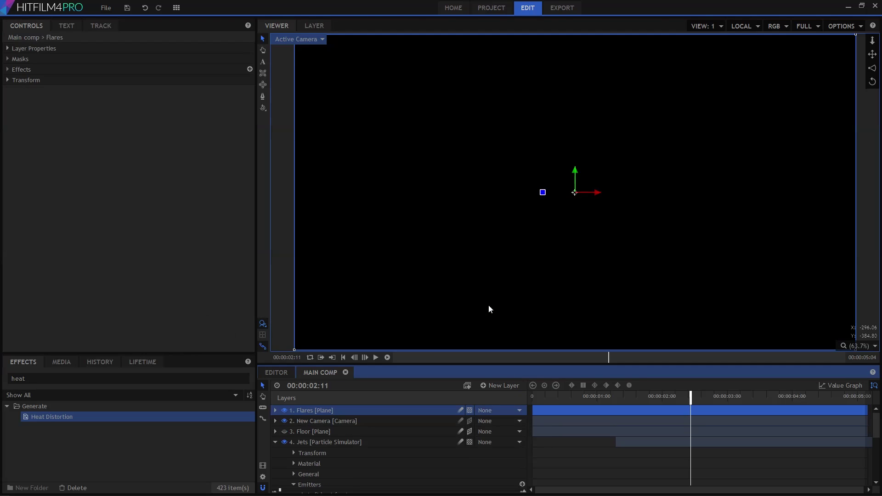
# Apply Light Flares to the Flares layer with the Sun glare flare type.
pyautogui.doubleClick(62, 379)
pyautogui.write('light fl')
pyautogui.moveTo(60, 459); pyautogui.dragTo(318, 412)
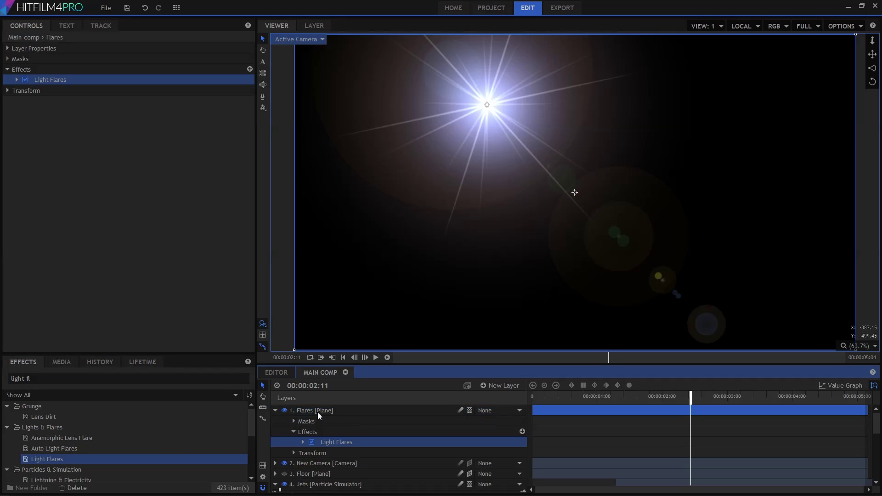
pyautogui.click(16, 80)
pyautogui.click(105, 93)
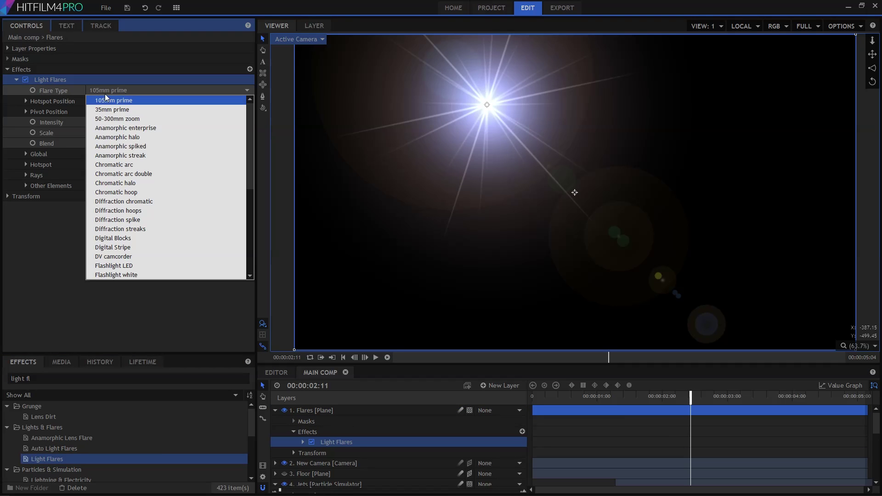
pyautogui.scroll(-5, 119, 184)
pyautogui.click(127, 256)
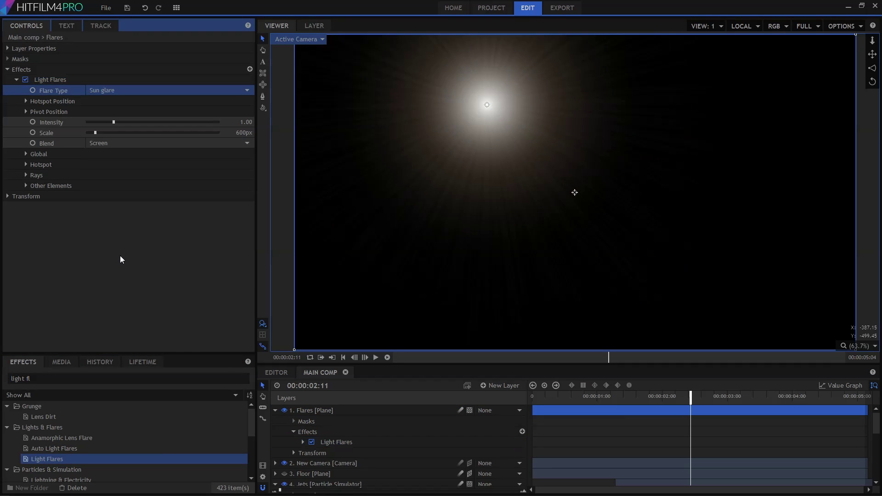
# Make the flare hotspot follow Front jet with a centre offset of 0, 0.
pyautogui.click(26, 101)
pyautogui.click(111, 121)
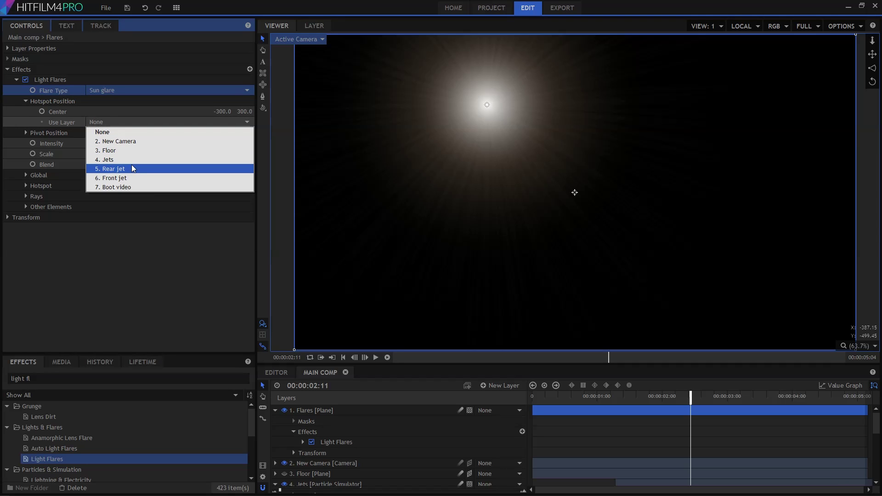
pyautogui.click(134, 178)
pyautogui.click(212, 109)
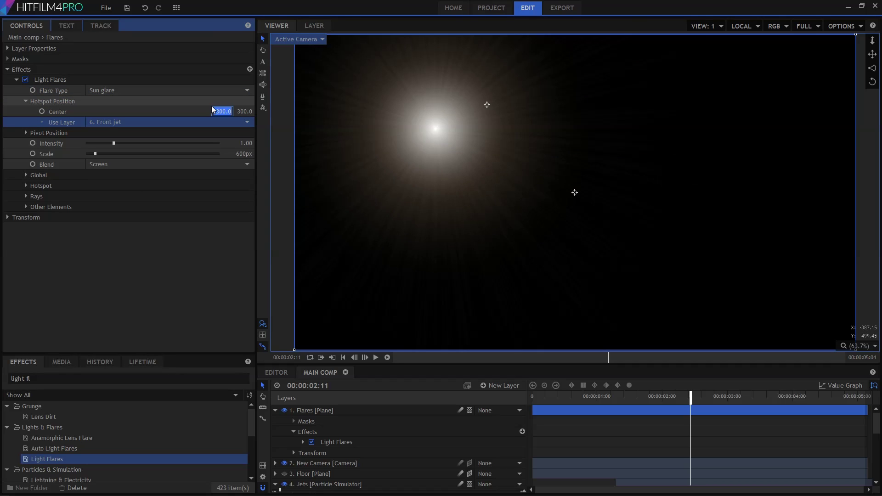
pyautogui.write('0')
pyautogui.press('Tab')
pyautogui.write('0')
pyautogui.press('Return')
# Set the Light Flares effect blend mode to None.
pyautogui.click(104, 167)
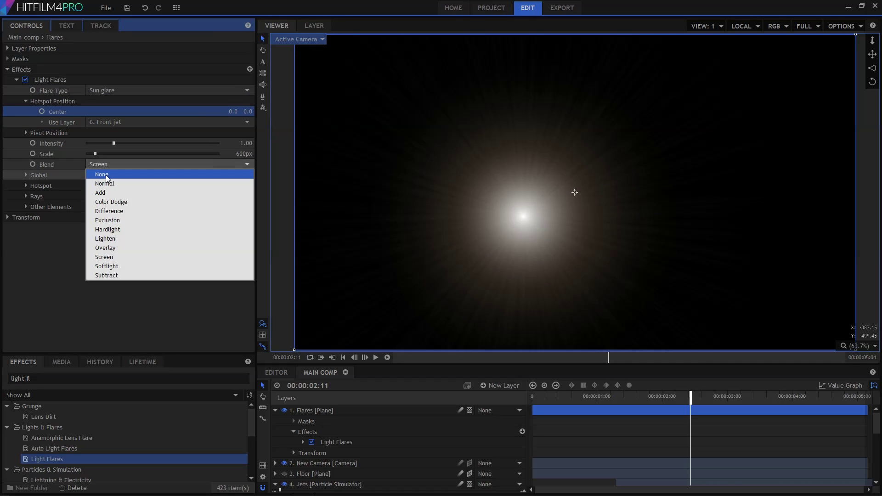
pyautogui.click(104, 171)
pyautogui.click(131, 48)
pyautogui.click(138, 90)
# Screen-blend the Flares layer over the footage and add Color Vibrance to it.
pyautogui.click(132, 260)
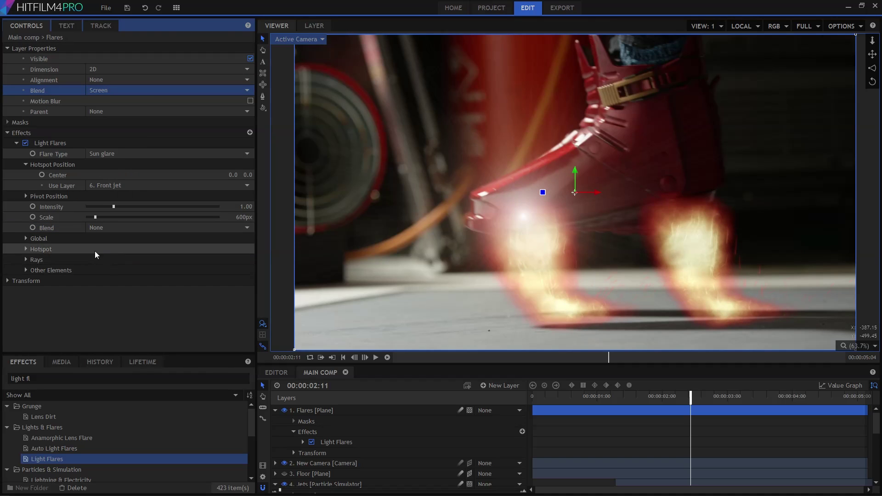
pyautogui.click(26, 259)
pyautogui.click(25, 335)
pyautogui.click(25, 249)
pyautogui.scroll(-3, 97, 288)
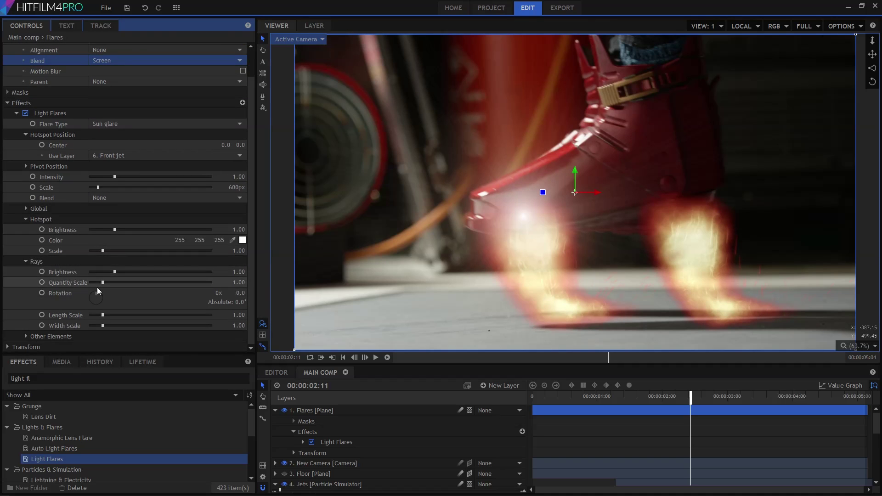
pyautogui.click(61, 380)
pyautogui.hotkey('ctrl', 'a')
pyautogui.write('vibra')
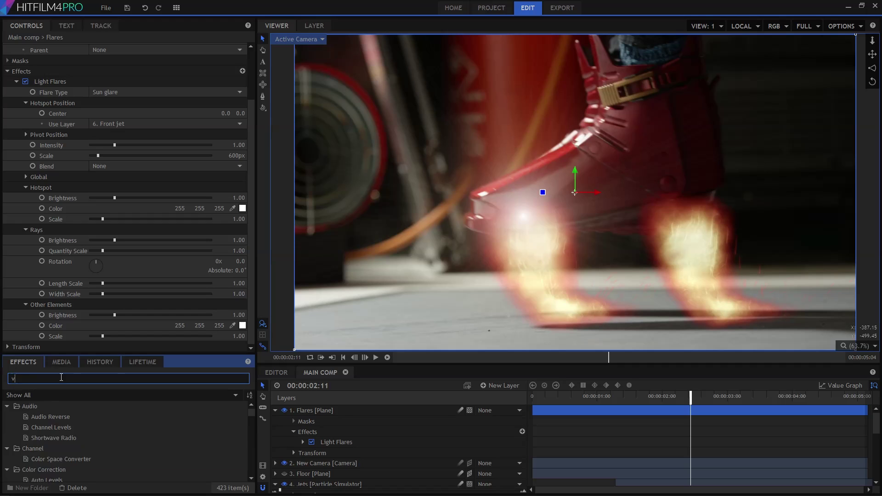
pyautogui.moveTo(44, 417); pyautogui.dragTo(84, 340)
# Add a Blur effect to the Flares layer with a 9.5px radius.
pyautogui.click(61, 379)
pyautogui.hotkey('ctrl', 'a')
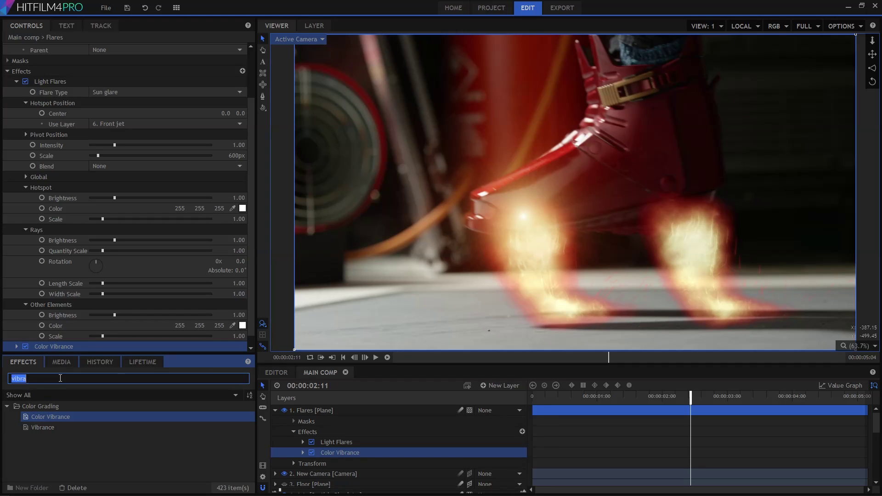
pyautogui.write('blur')
pyautogui.moveTo(38, 435); pyautogui.dragTo(16, 341)
pyautogui.click(17, 346)
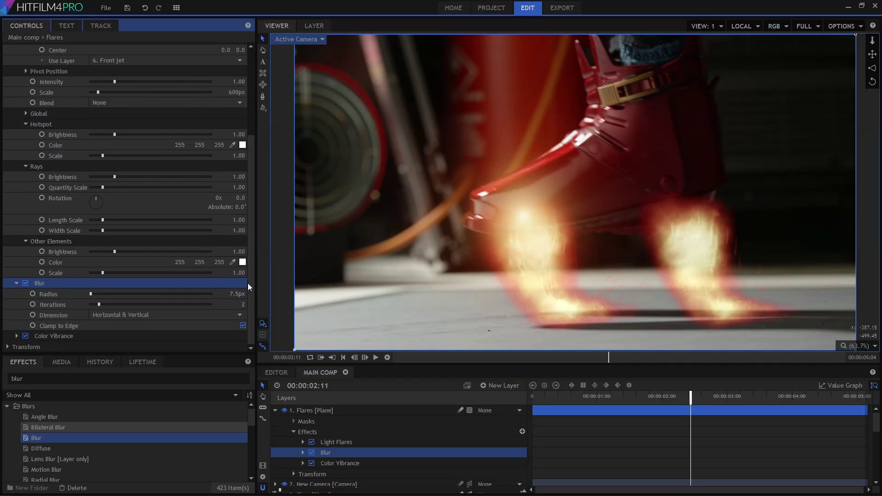
pyautogui.click(239, 294)
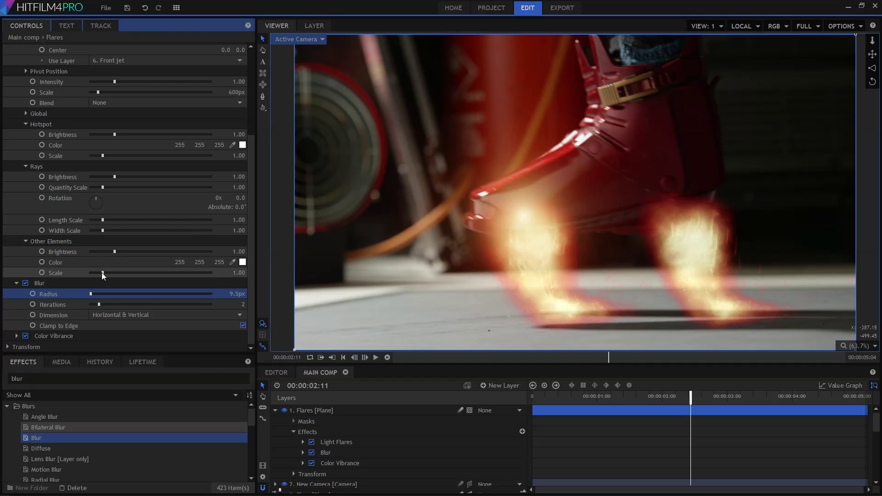
# Raise the Light Flares Scale to 1300px.
pyautogui.scroll(3, 81, 168)
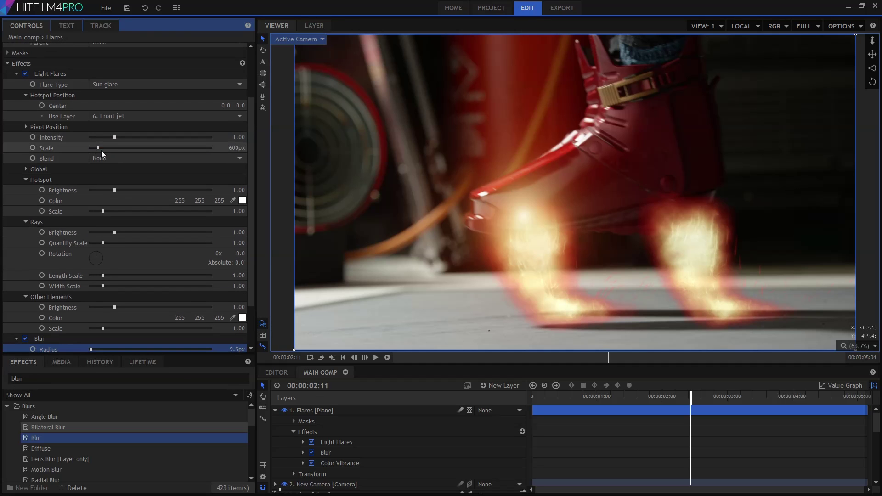
pyautogui.moveTo(100, 151); pyautogui.dragTo(107, 149)
pyautogui.scroll(4, 82, 152)
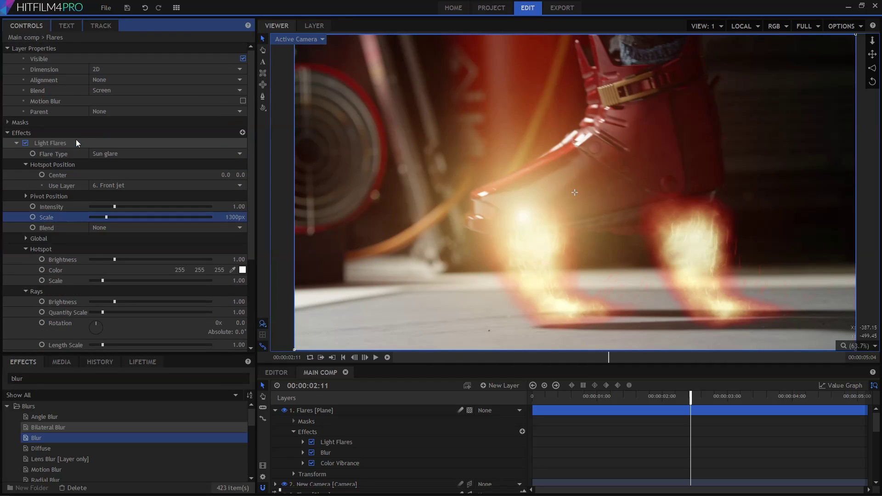
pyautogui.click(16, 143)
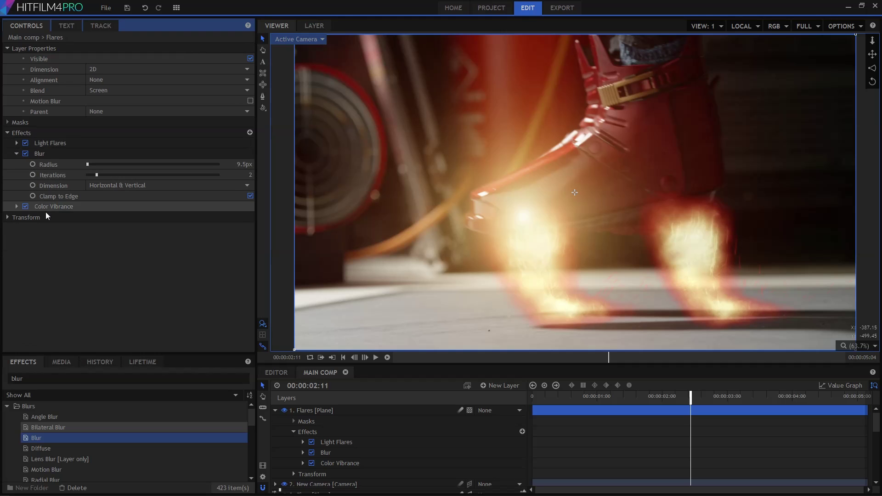
# Duplicate the Sun glare Light Flares effect on the Flares layer.
pyautogui.click(42, 140)
pyautogui.click(572, 192)
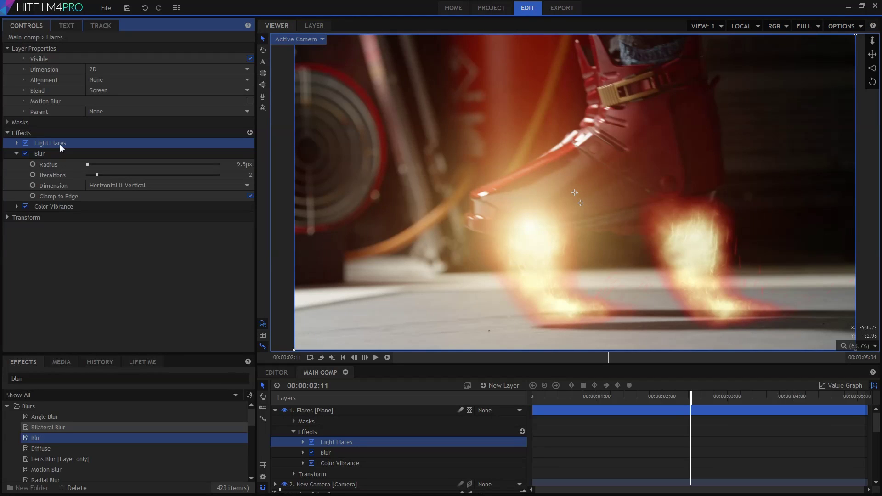
pyautogui.hotkey('ctrl', 'd')
pyautogui.click(16, 154)
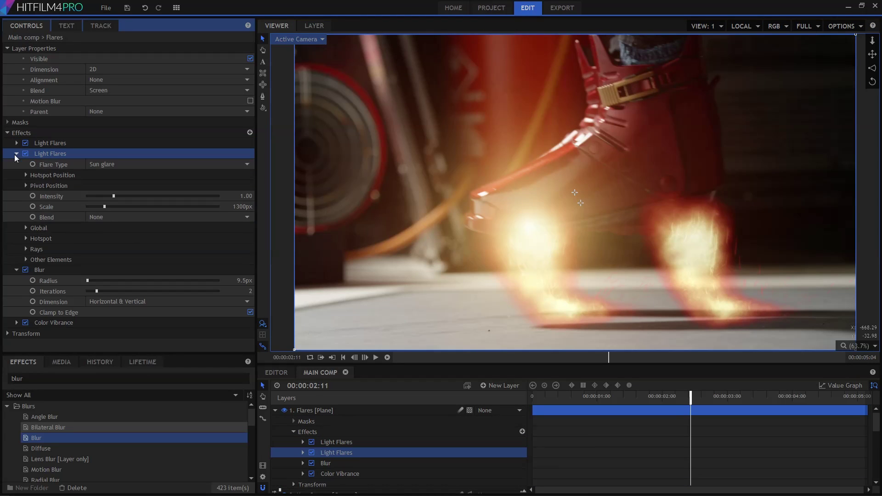
pyautogui.click(26, 176)
# Attach the copied flare's hotspot to 5. Rear jet with Screen blending.
pyautogui.click(136, 197)
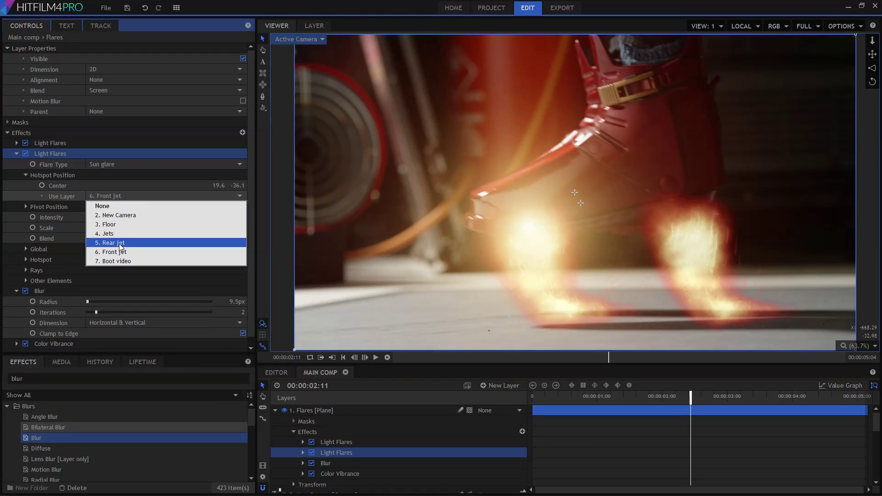
pyautogui.click(119, 244)
pyautogui.click(119, 239)
pyautogui.click(114, 332)
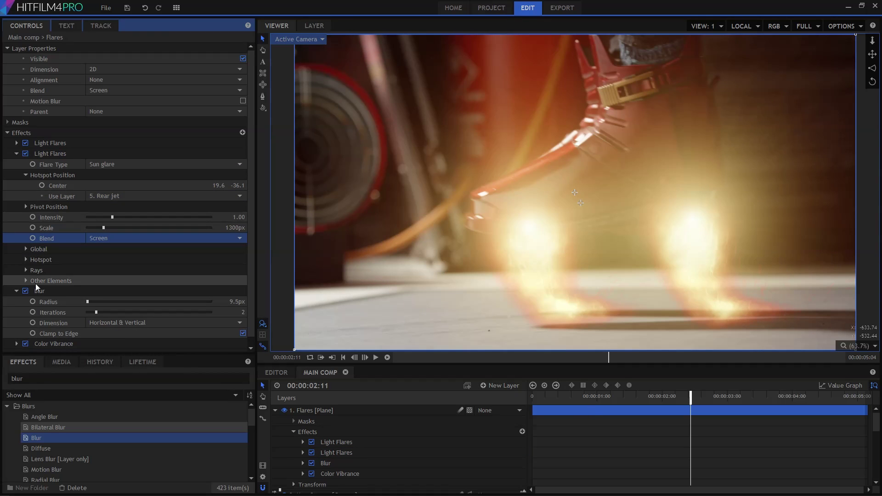
pyautogui.scroll(-1, 95, 295)
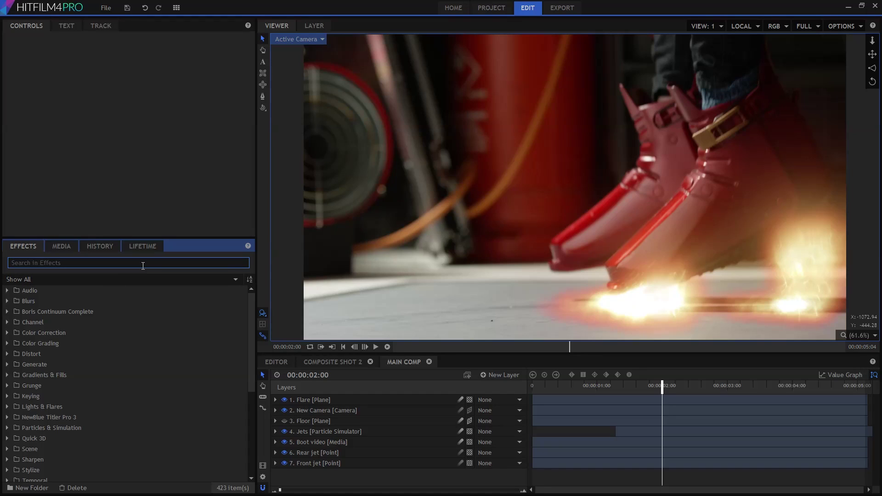
# Add a new Particle Simulator layer at 01:24 and hide the Jets and Flare layers.
pyautogui.write('part')
pyautogui.moveTo(60, 312); pyautogui.dragTo(335, 430)
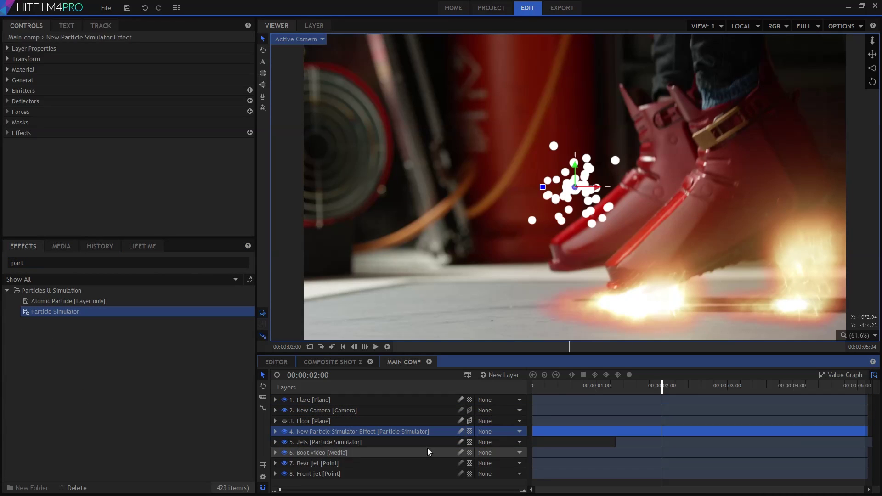
pyautogui.moveTo(644, 386); pyautogui.dragTo(659, 386)
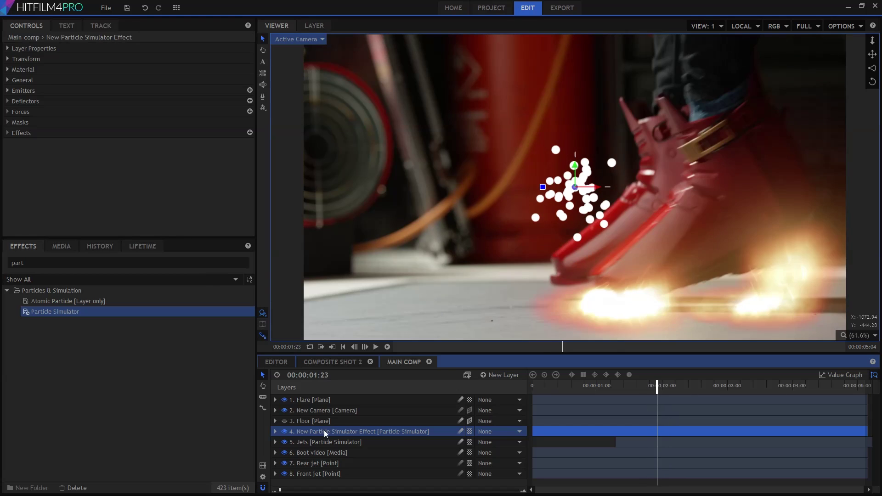
pyautogui.click(284, 442)
pyautogui.click(284, 399)
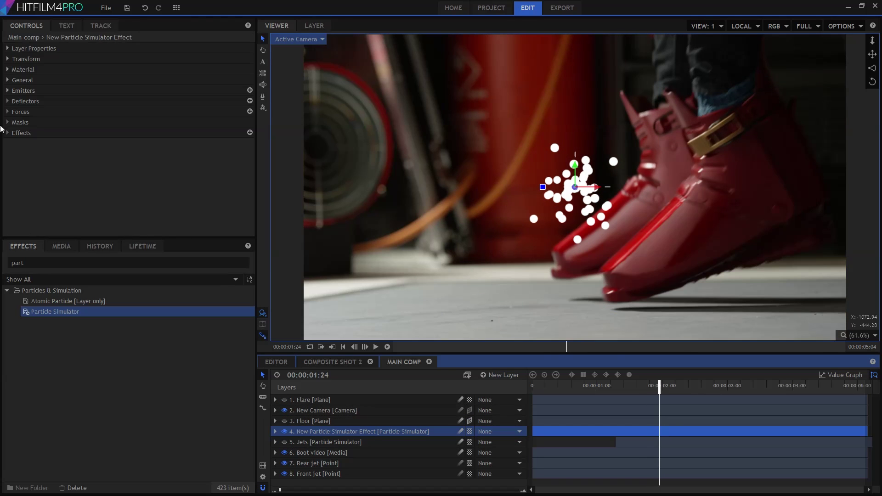
# Make the emitter a Circle attached to '8. Front jet', with X orientation 90°.
pyautogui.click(8, 90)
pyautogui.click(16, 101)
pyautogui.click(216, 111)
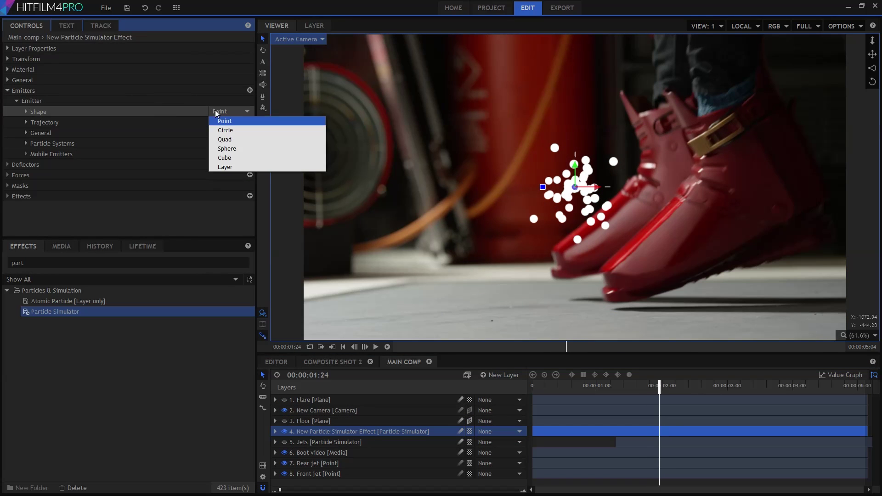
pyautogui.click(237, 128)
pyautogui.click(26, 111)
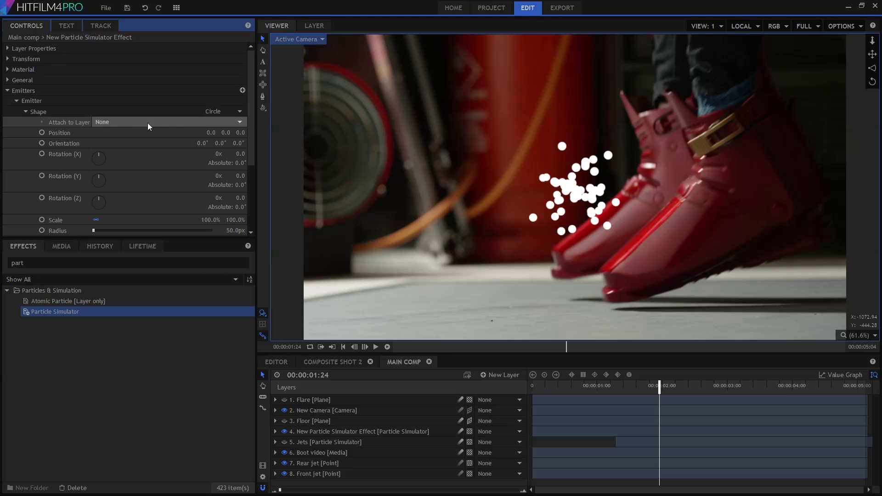
pyautogui.click(173, 123)
pyautogui.click(133, 196)
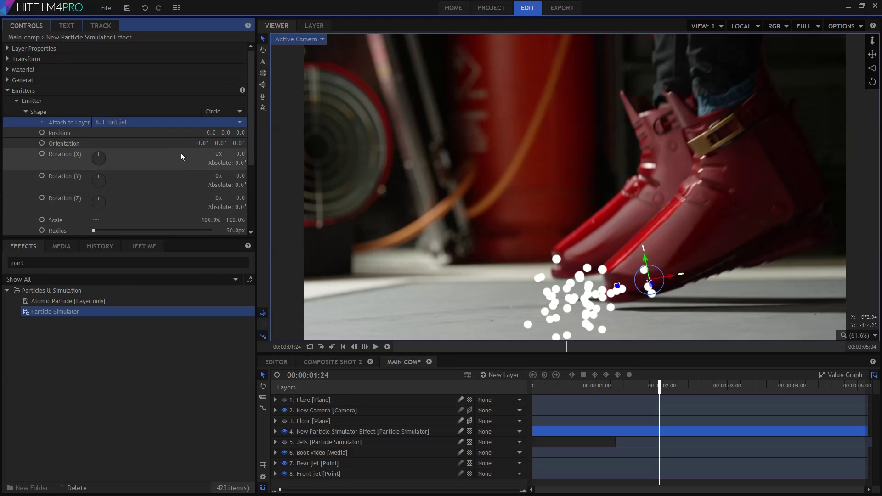
pyautogui.click(202, 143)
pyautogui.press('Return')
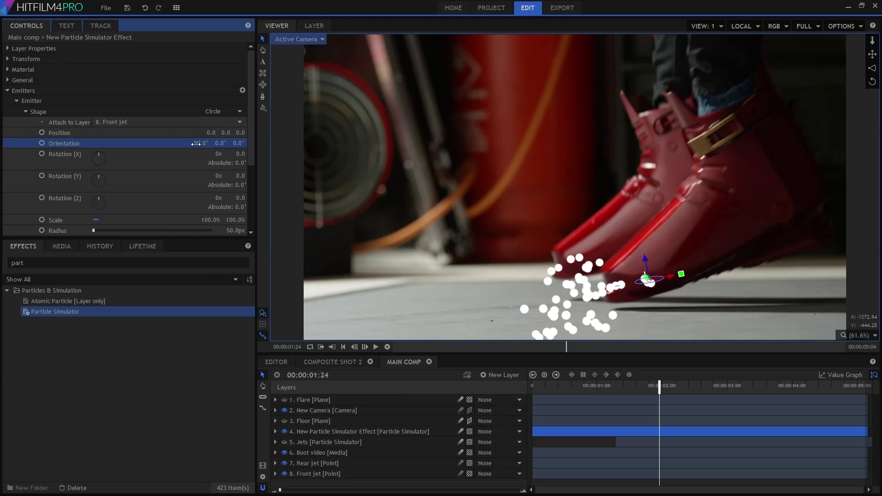
# Set a Cone trajectory rotated -90° on Y with radius 71.5, then scrub to check the spray.
pyautogui.scroll(-4, 105, 175)
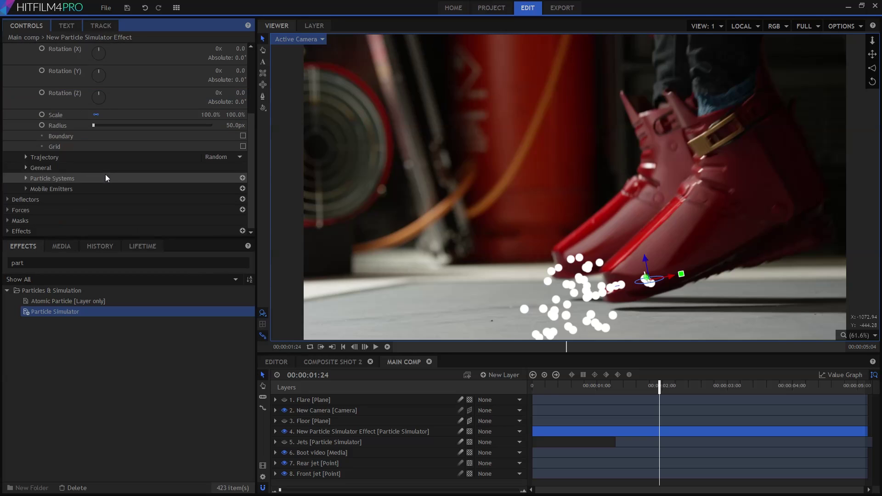
pyautogui.click(218, 157)
pyautogui.click(221, 166)
pyautogui.click(26, 158)
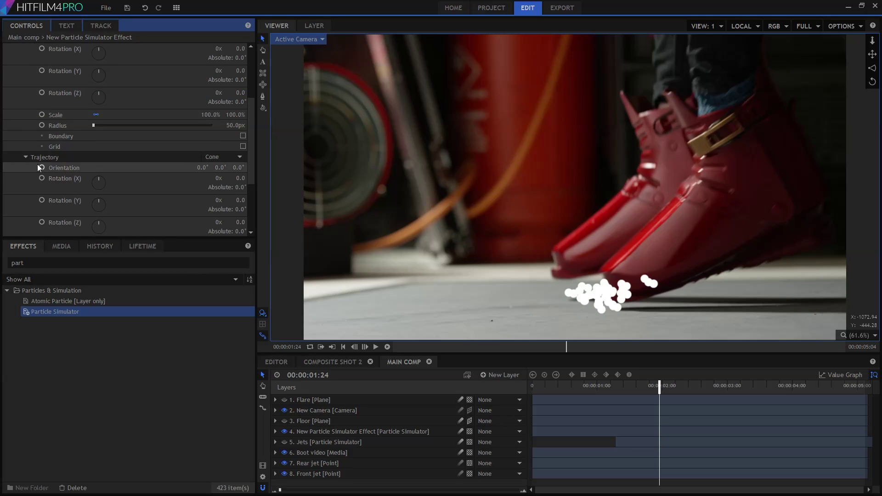
pyautogui.scroll(-1, 125, 186)
pyautogui.scroll(-1, 125, 185)
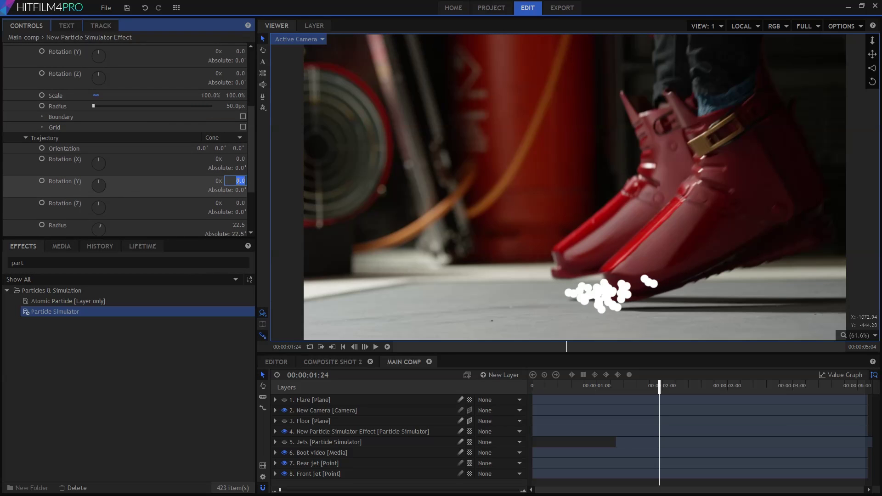
pyautogui.press('Return')
pyautogui.scroll(-6, 232, 197)
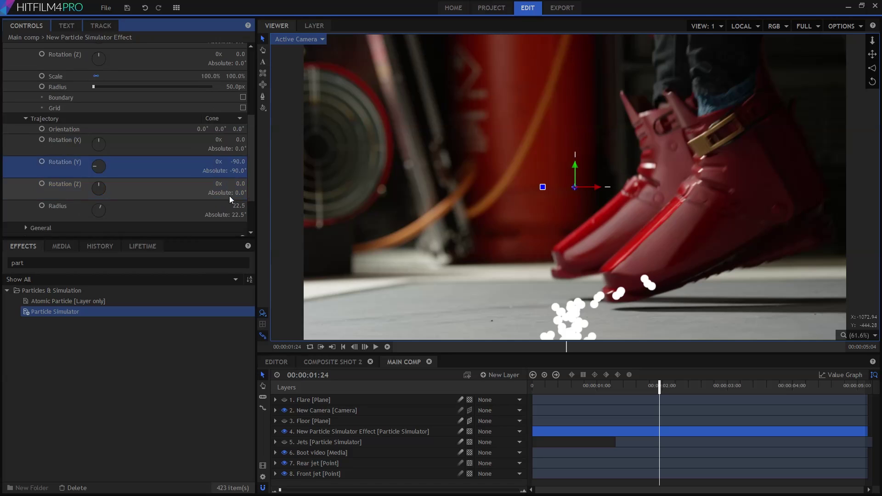
pyautogui.moveTo(238, 155); pyautogui.dragTo(258, 156)
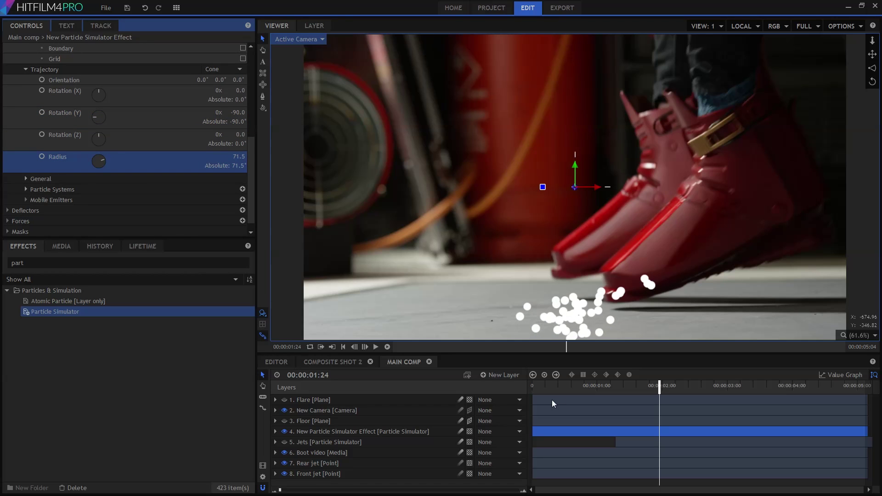
pyautogui.moveTo(602, 388); pyautogui.dragTo(673, 388)
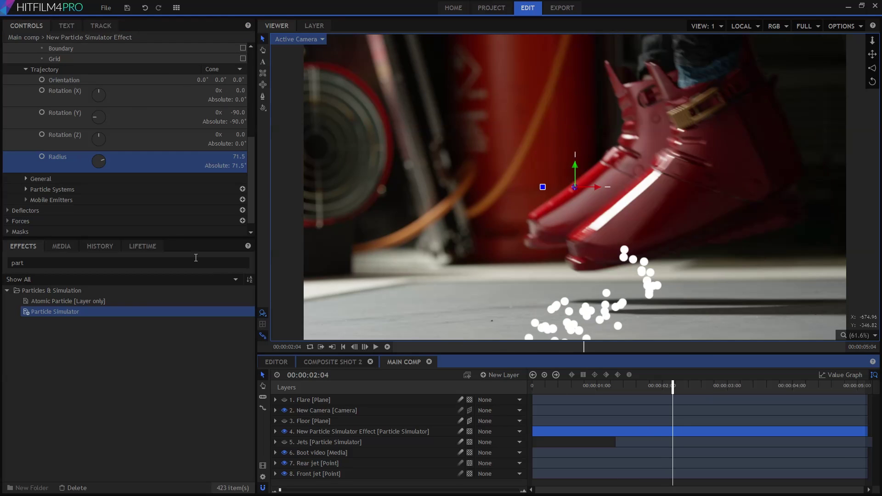
# Add a Deflector with Layer shape, source layer '3. Floor', and Infinite Plane enabled.
pyautogui.click(244, 221)
pyautogui.click(242, 210)
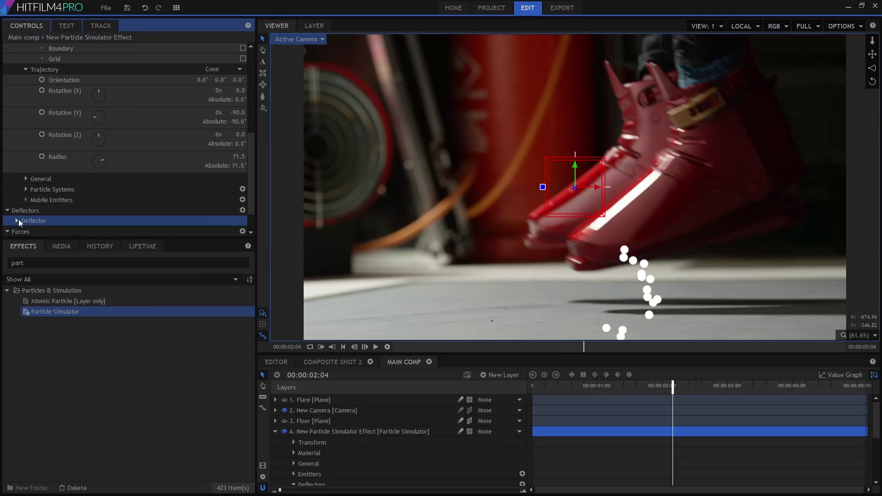
pyautogui.scroll(-2, 19, 232)
pyautogui.click(232, 189)
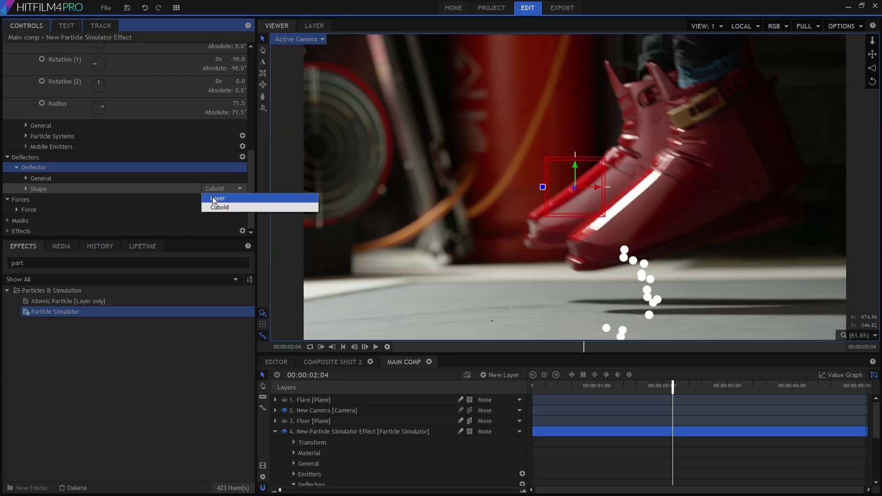
pyautogui.click(216, 205)
pyautogui.click(26, 189)
pyautogui.click(192, 209)
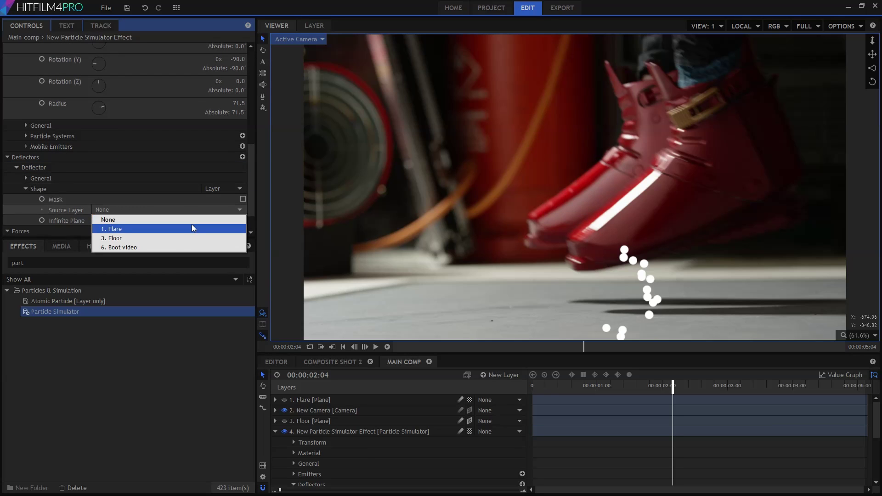
pyautogui.click(192, 226)
pyautogui.click(188, 210)
pyautogui.click(176, 244)
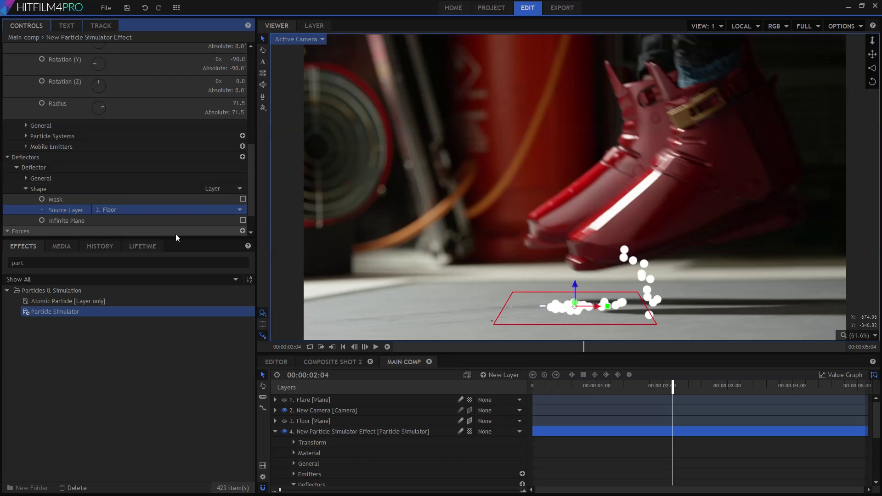
pyautogui.click(243, 221)
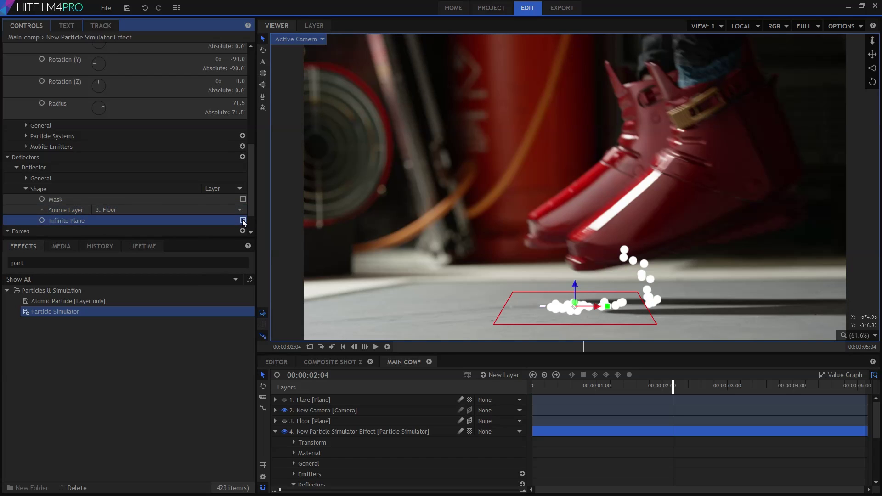
# Expand the Particle Systems settings to reach the Appearance group.
pyautogui.scroll(-1, 95, 190)
pyautogui.scroll(1, 96, 189)
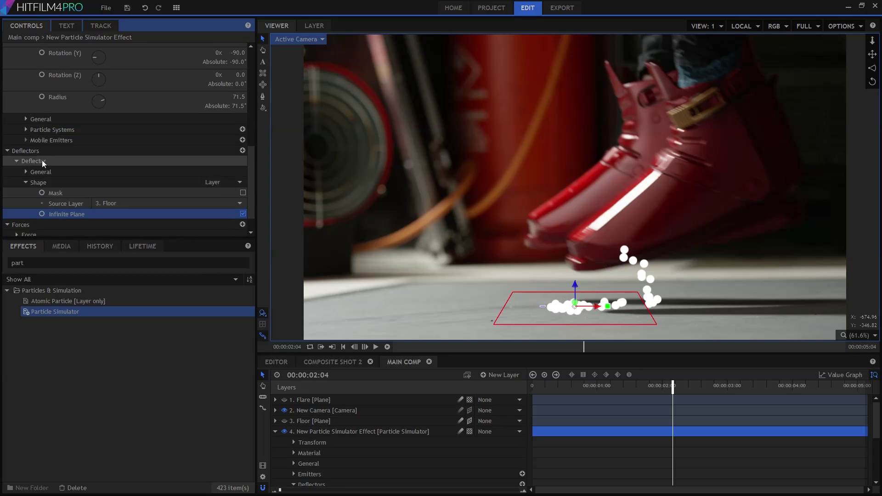
pyautogui.click(25, 130)
pyautogui.click(35, 140)
# Give the particles the Built-In texture Smoke Thickness 3.
pyautogui.click(44, 162)
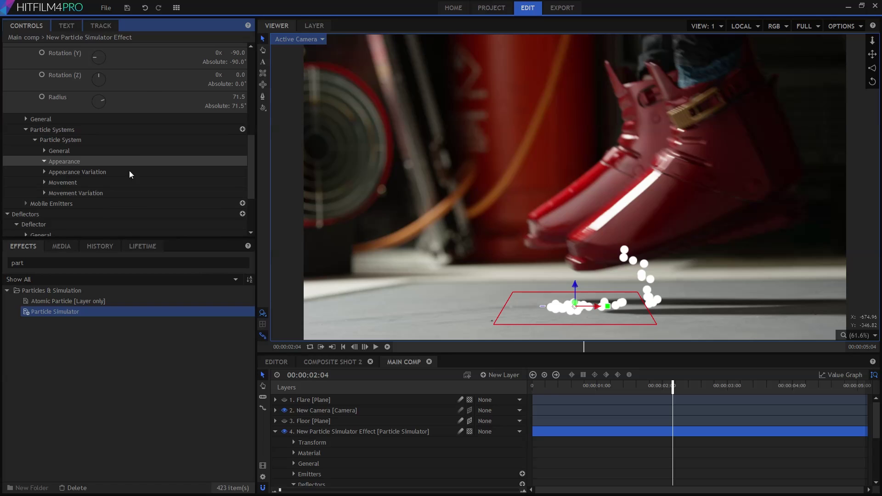
pyautogui.click(153, 171)
pyautogui.click(165, 198)
pyautogui.click(171, 183)
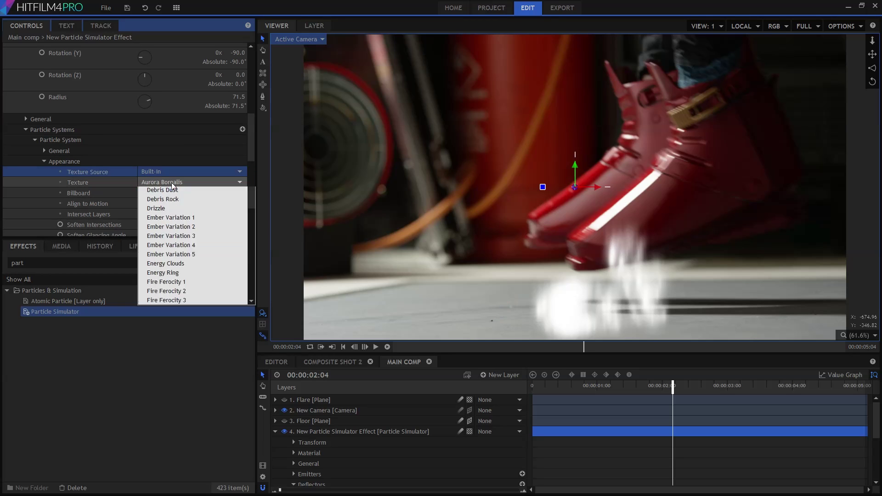
pyautogui.click(177, 311)
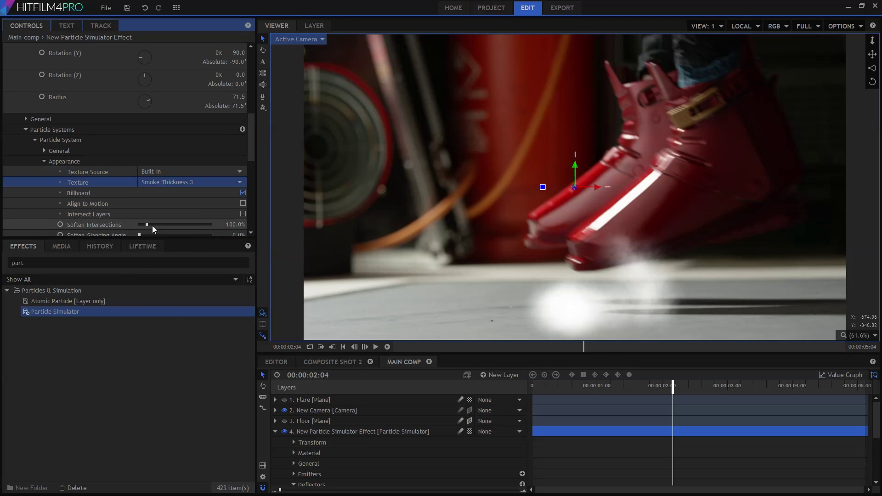
# Vary texture angle by 1 full turn and texture spin by 30° per second.
pyautogui.scroll(-1, 96, 164)
pyautogui.scroll(-2, 96, 163)
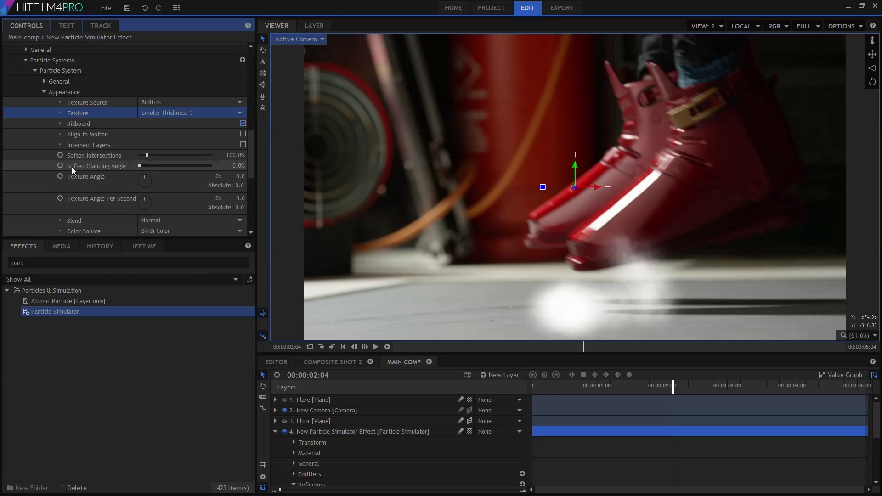
pyautogui.scroll(-1, 60, 174)
pyautogui.click(44, 207)
pyautogui.scroll(-2, 73, 195)
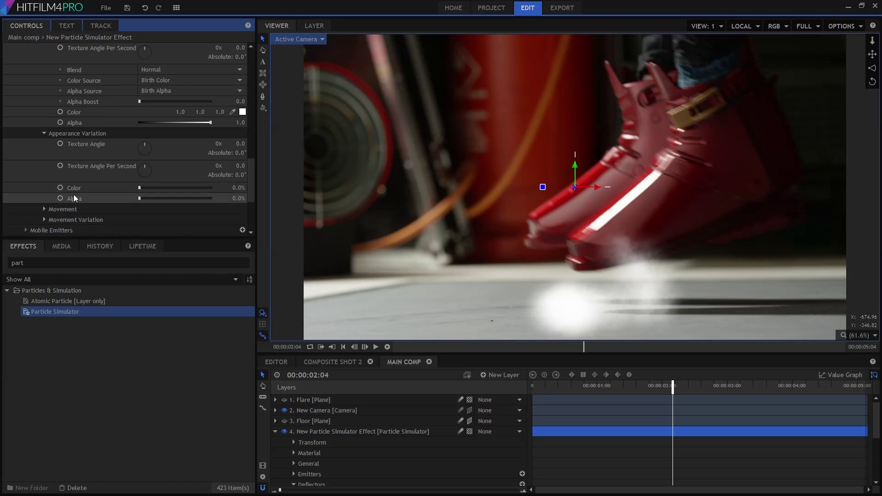
pyautogui.click(218, 143)
pyautogui.write('1')
pyautogui.press('Return')
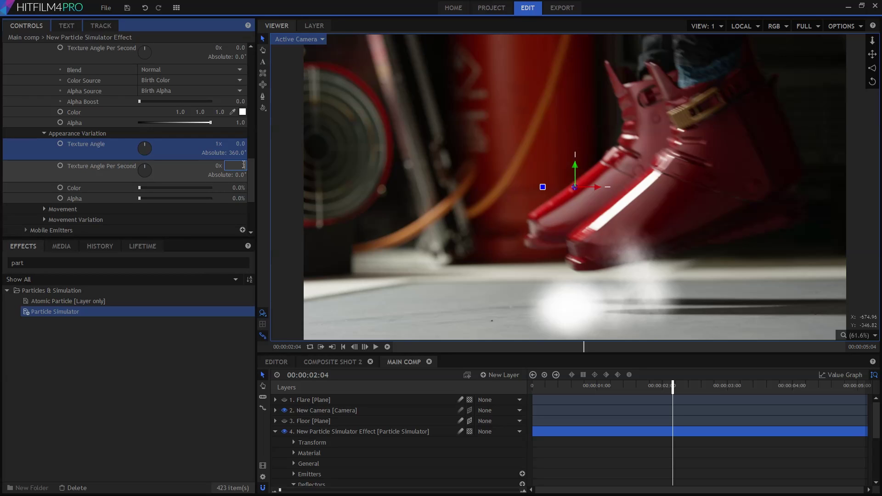
pyautogui.write('30')
pyautogui.press('Return')
pyautogui.scroll(-3, 106, 137)
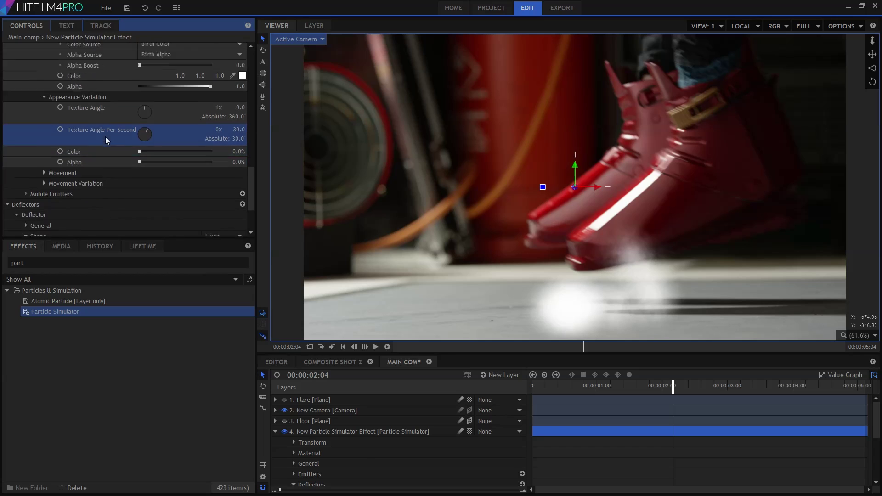
pyautogui.click(43, 144)
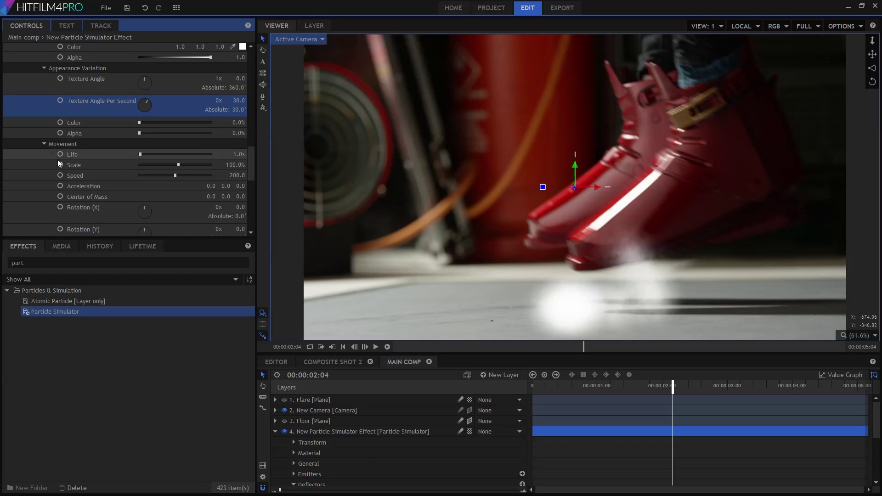
# Set particle speed to 2000, bounce to zero and friction to 10%.
pyautogui.click(233, 176)
pyautogui.write('2000')
pyautogui.press('Return')
pyautogui.scroll(-7, 105, 188)
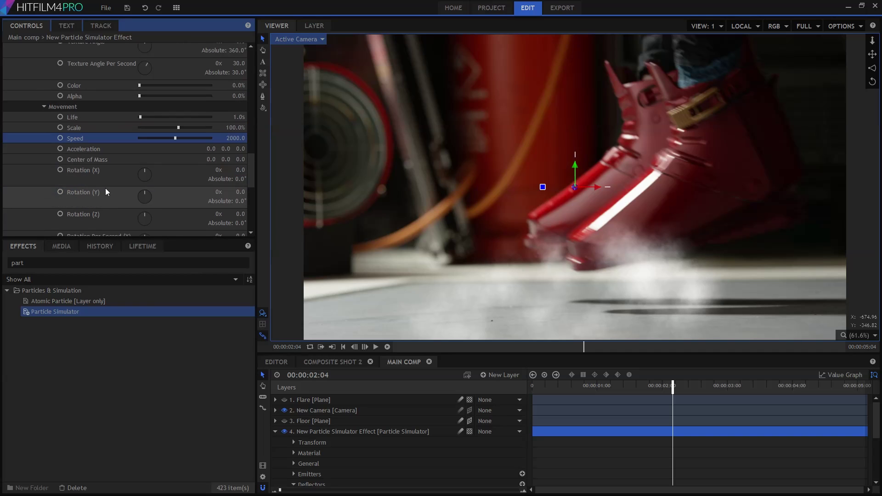
pyautogui.moveTo(238, 192); pyautogui.dragTo(193, 192)
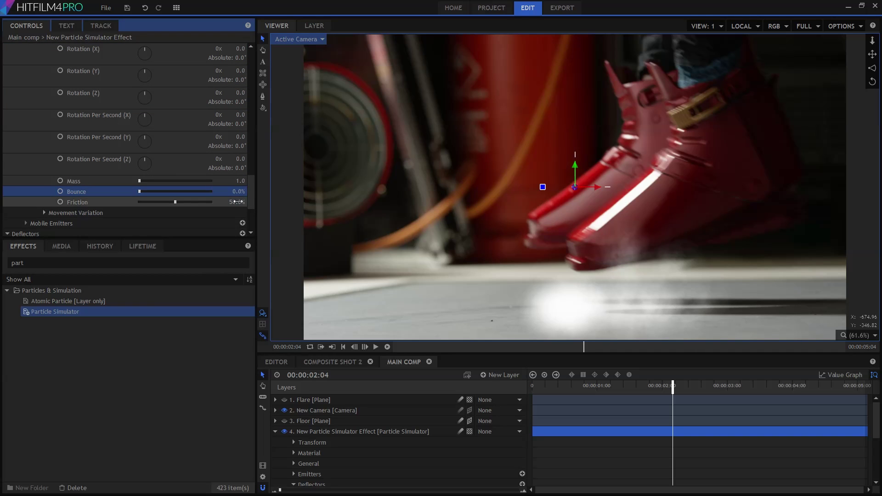
pyautogui.write('10')
pyautogui.press('Return')
# Set movement variation to life 1.5, scale 30% and speed 100, then preview an earlier frame.
pyautogui.scroll(-1, 238, 201)
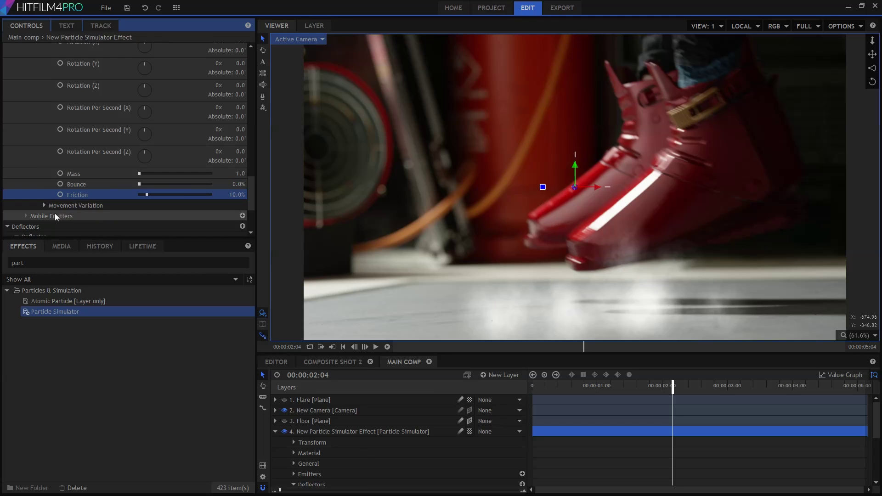
pyautogui.click(45, 206)
pyautogui.scroll(-5, 235, 142)
pyautogui.click(239, 112)
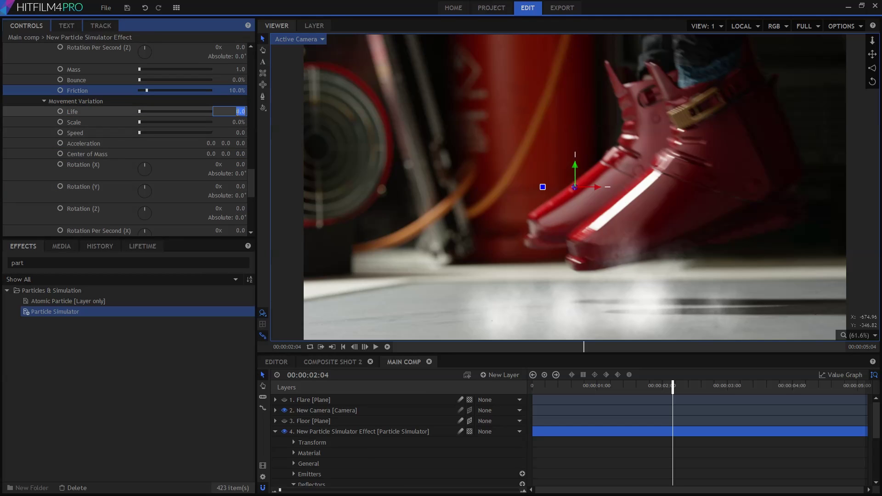
pyautogui.write('1.5')
pyautogui.press('Tab')
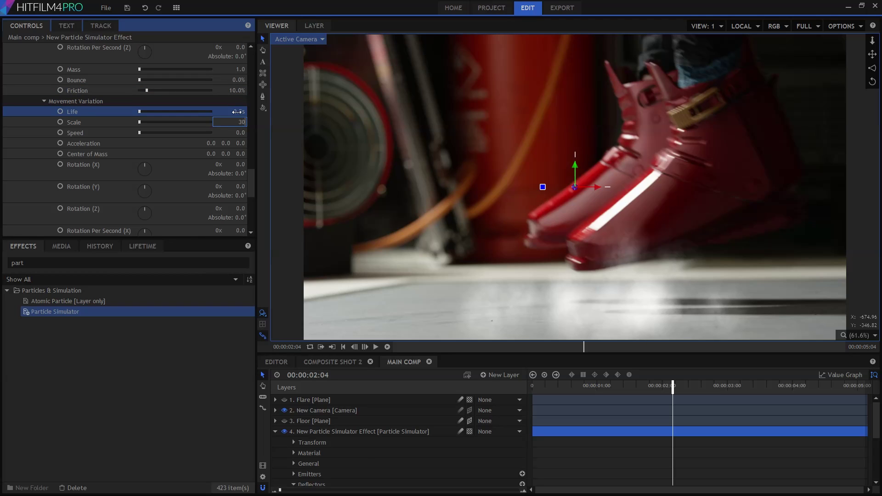
pyautogui.press('Tab')
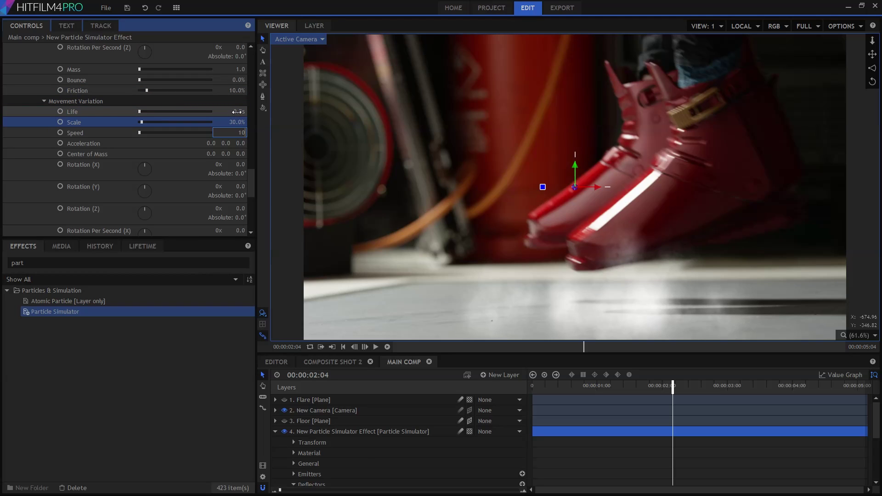
pyautogui.press('Return')
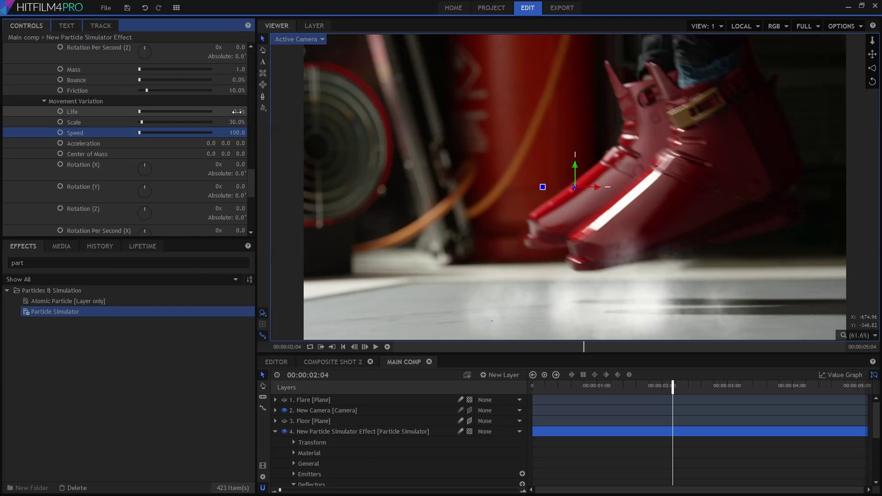
pyautogui.scroll(-5, 78, 155)
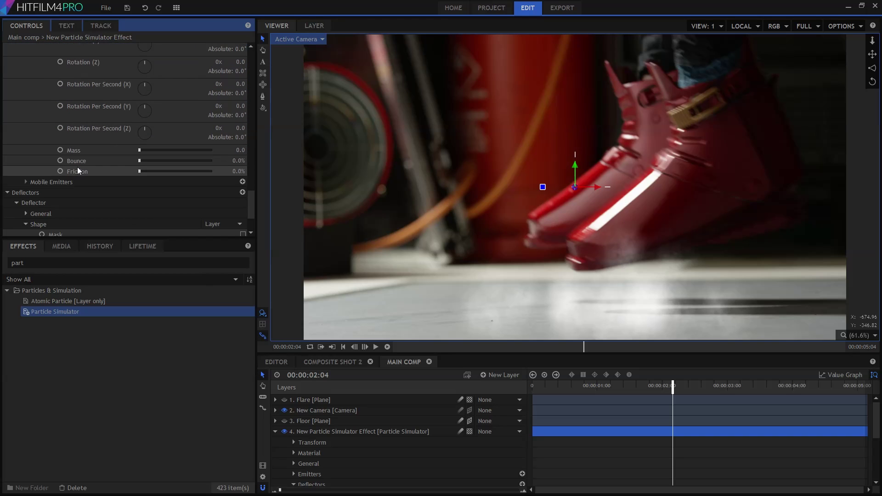
pyautogui.scroll(5, 77, 167)
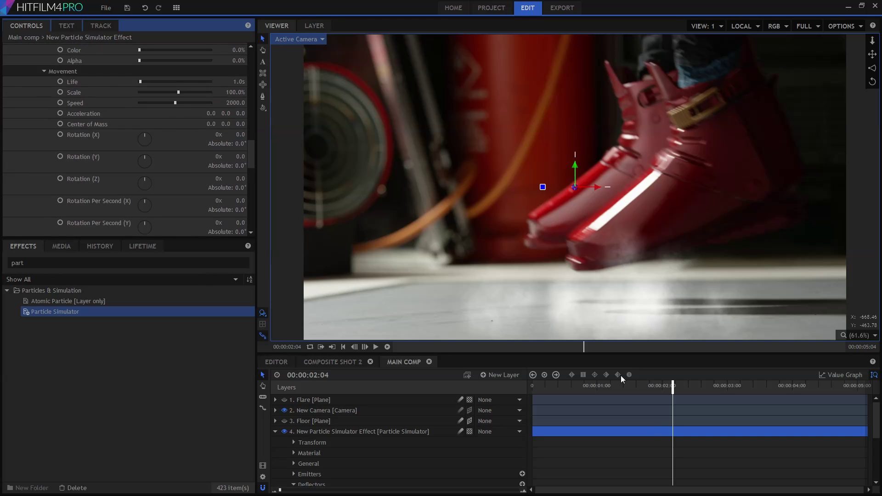
pyautogui.moveTo(574, 386); pyautogui.dragTo(728, 389)
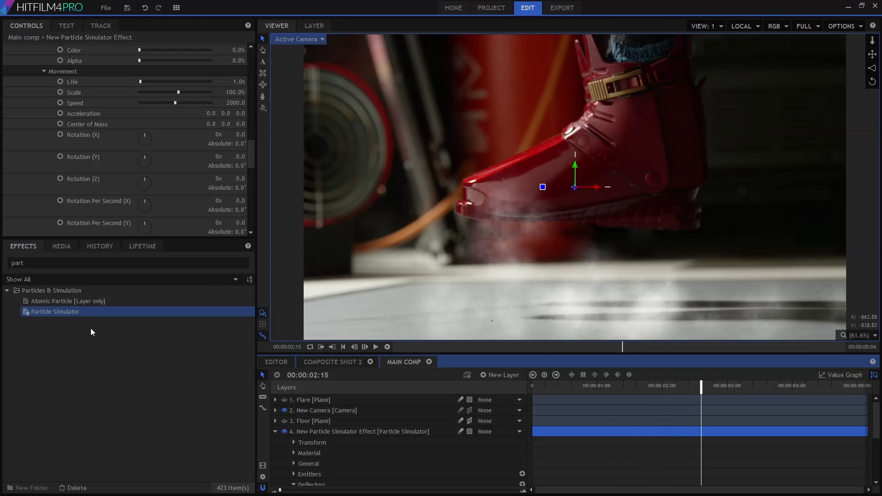
# Make Alpha follow a lifetime gradient with dark end stops and the middle stop near 21%.
pyautogui.click(137, 246)
pyautogui.click(45, 304)
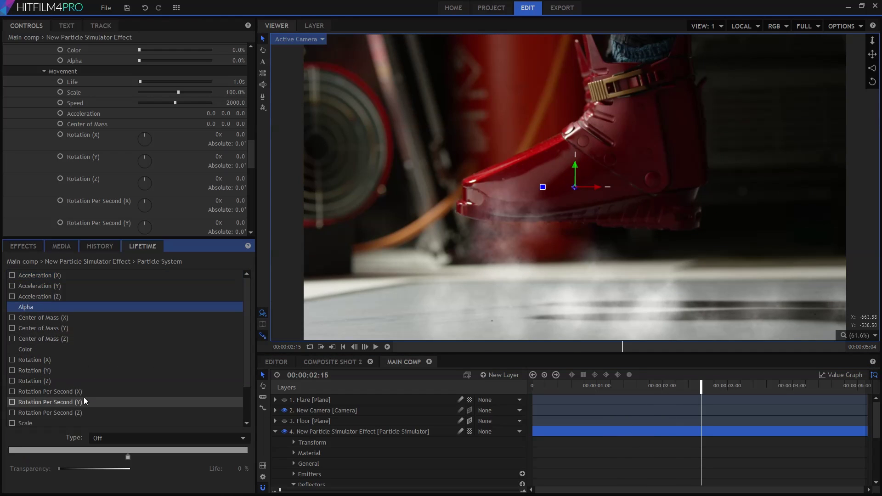
pyautogui.click(117, 437)
pyautogui.click(120, 455)
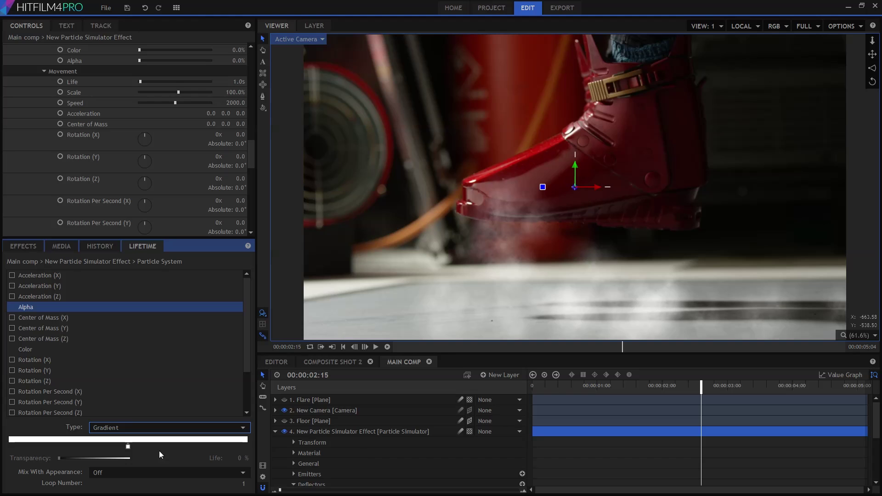
pyautogui.click(247, 444)
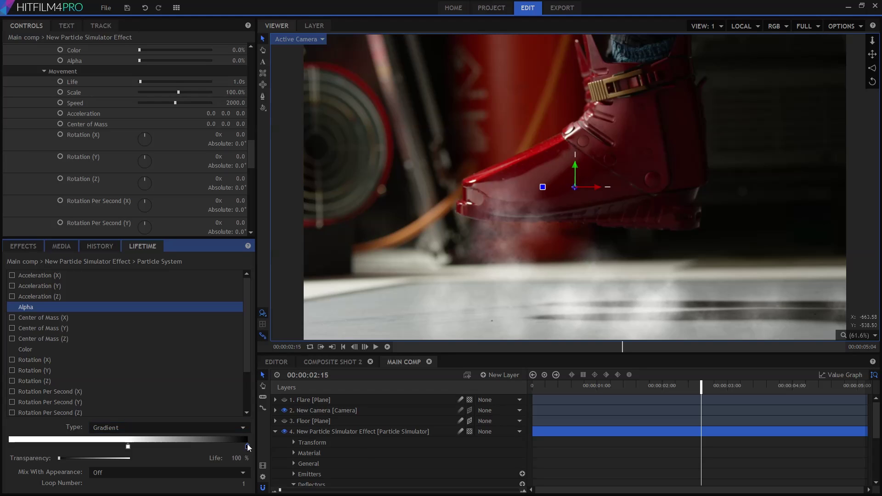
pyautogui.click(14, 446)
pyautogui.moveTo(128, 447); pyautogui.dragTo(61, 448)
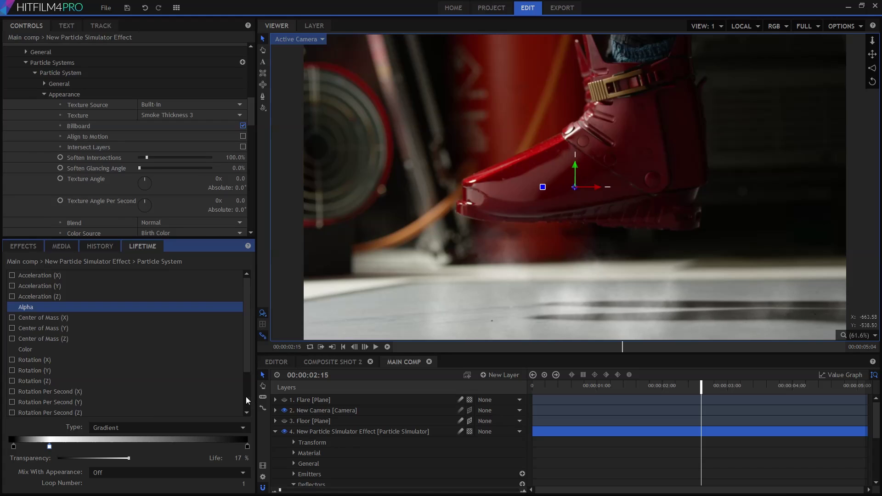
pyautogui.scroll(-2, 246, 396)
# Add a Scale point at particle death set to 200%.
pyautogui.click(45, 375)
pyautogui.click(247, 409)
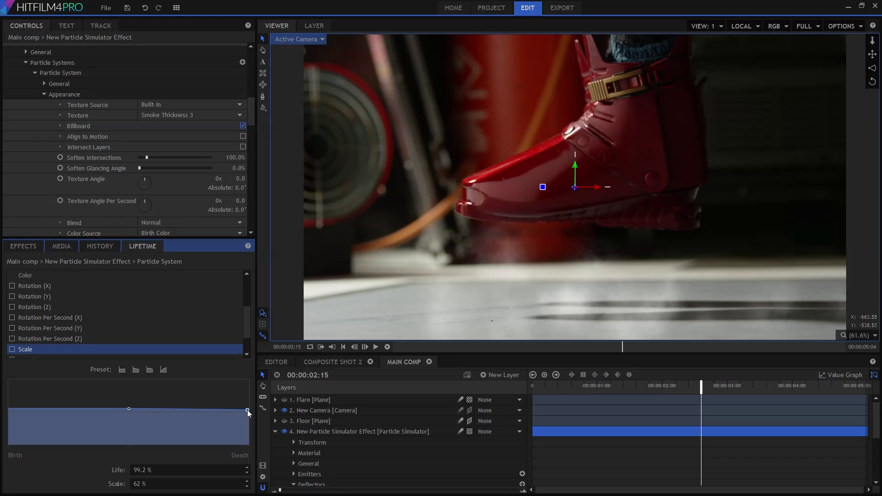
pyautogui.click(224, 484)
pyautogui.press('Return')
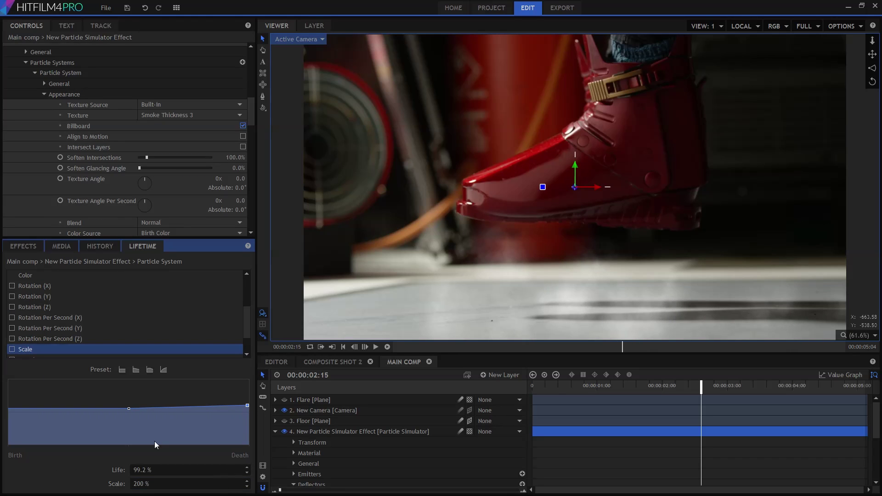
# Open the Effects library and start searching for the heat effect.
pyautogui.click(28, 246)
pyautogui.click(52, 263)
pyautogui.write('parthe')
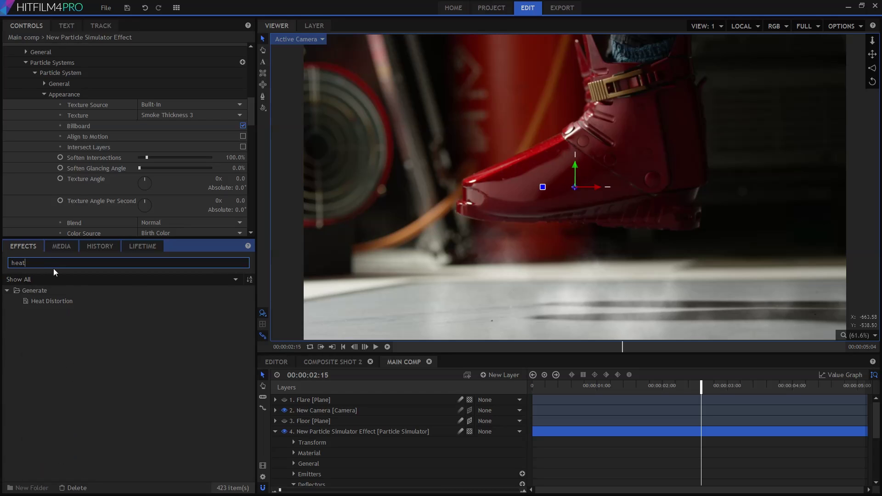
# Apply Heat Distortion to the particle layer with 90px scale, Distortion 86 and 180° wind direction.
pyautogui.moveTo(54, 301); pyautogui.dragTo(43, 231)
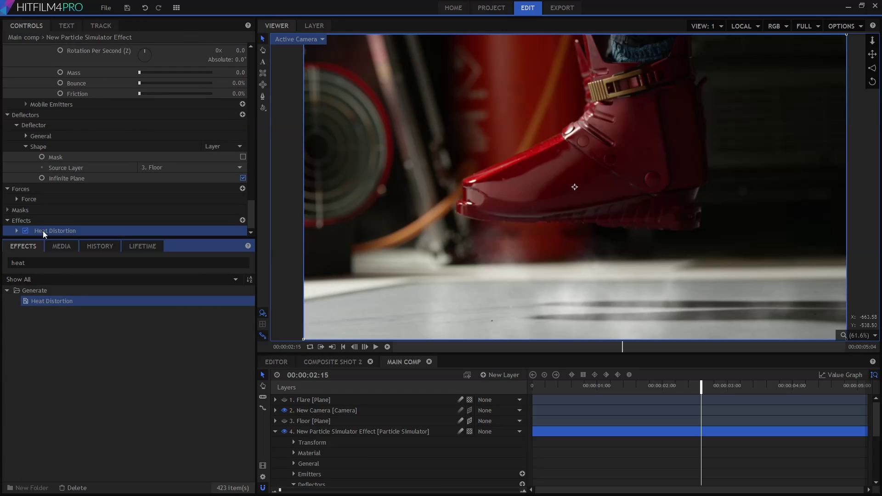
pyautogui.click(16, 231)
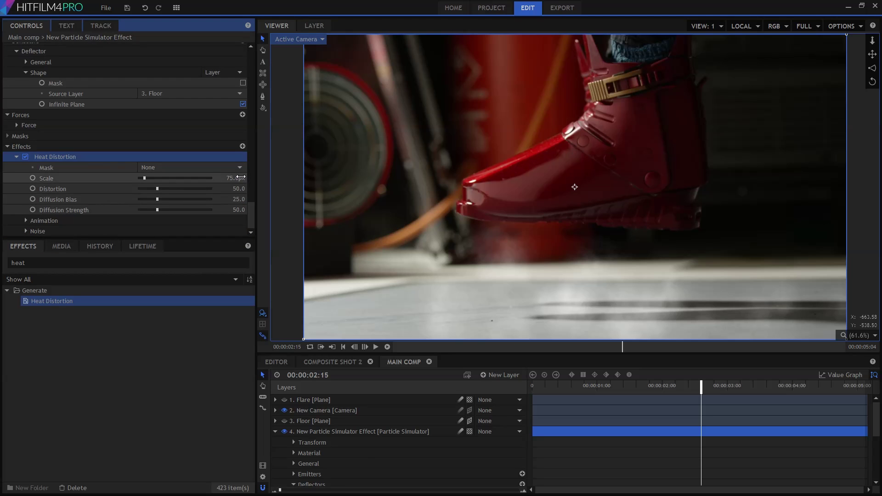
pyautogui.press('Return')
pyautogui.moveTo(158, 188)
pyautogui.mouseDown()
pyautogui.moveTo(215, 190)
pyautogui.moveTo(170, 190)
pyautogui.mouseUp()
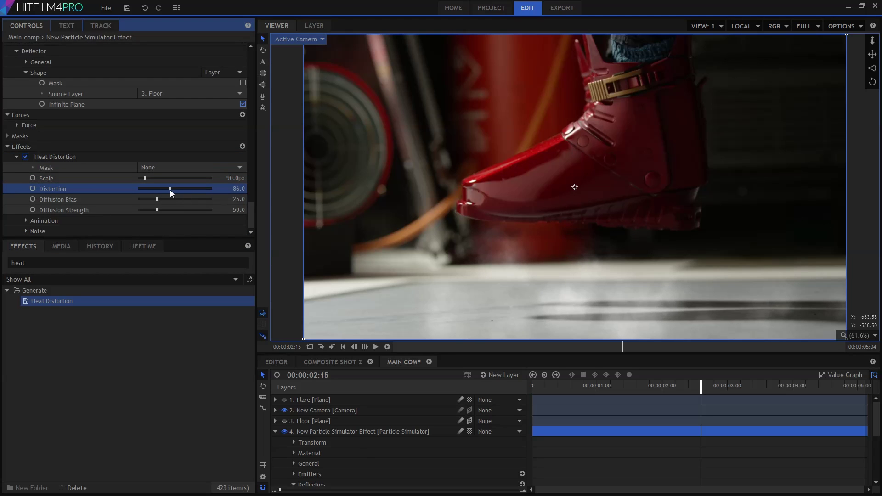
pyautogui.click(26, 220)
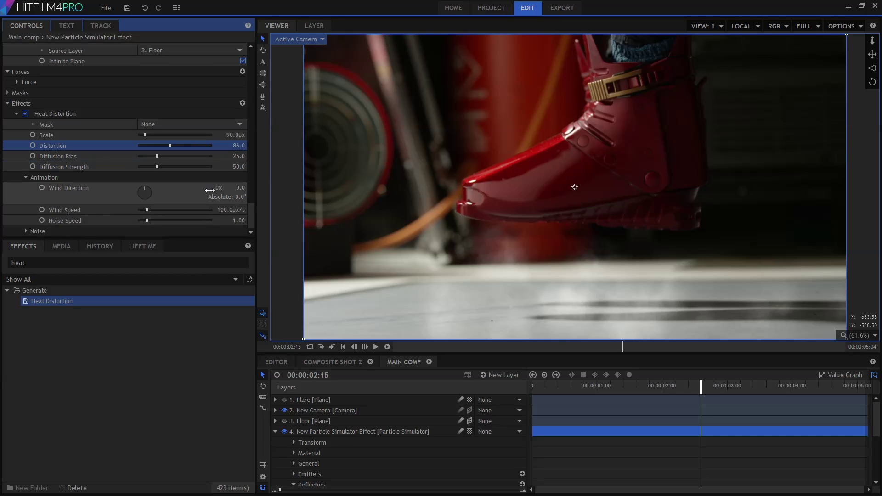
pyautogui.write('180')
pyautogui.press('Return')
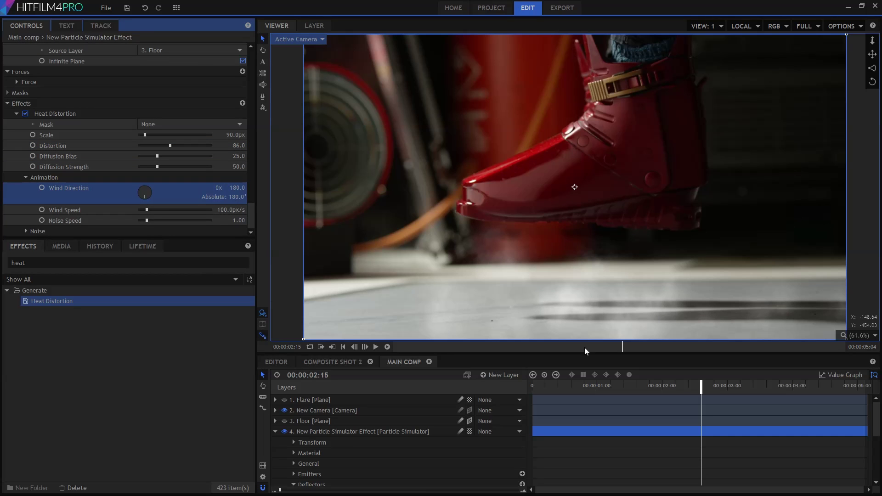
# Scrub through the shot to preview the heat-distorted smoke.
pyautogui.moveTo(577, 386); pyautogui.dragTo(681, 386)
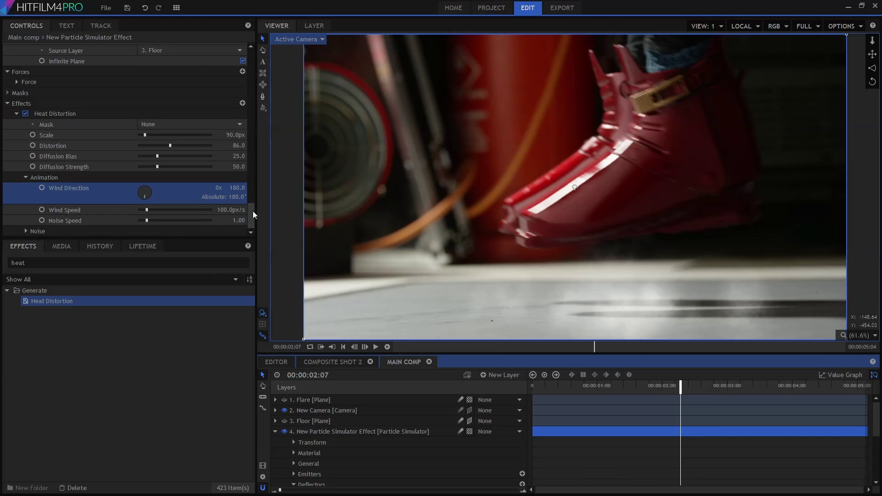
pyautogui.moveTo(253, 210); pyautogui.dragTo(253, 86)
pyautogui.scroll(-3, 253, 88)
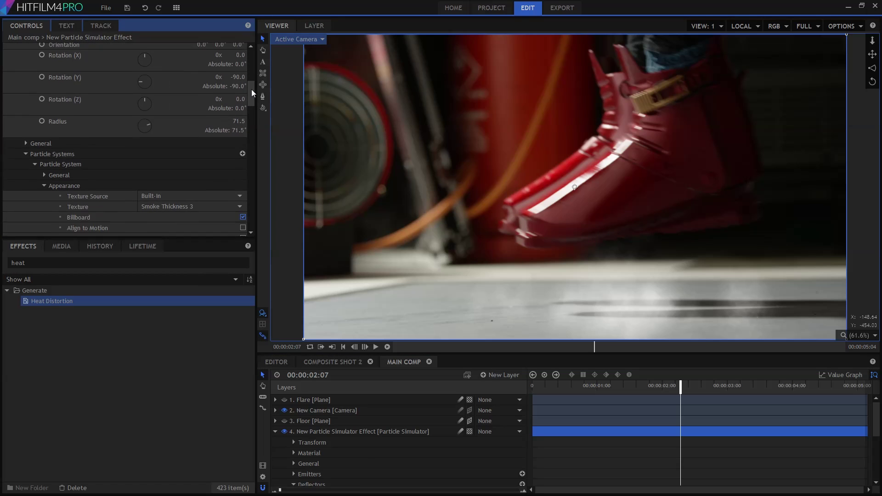
pyautogui.click(44, 126)
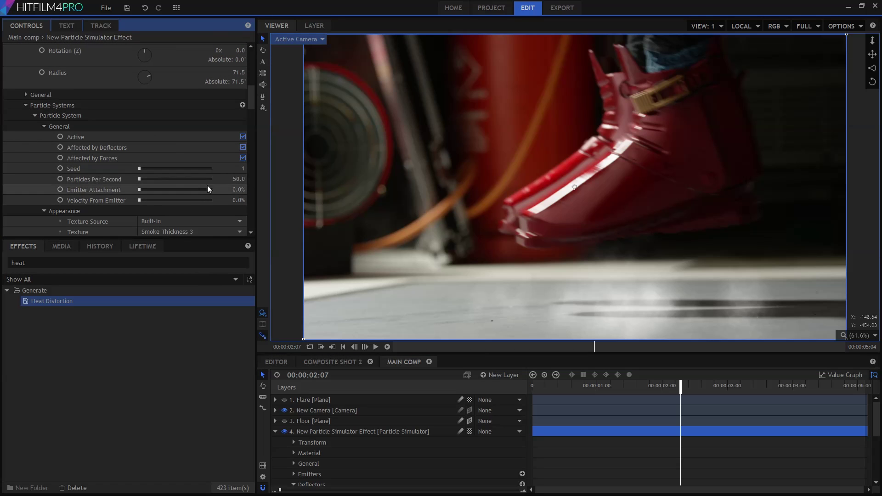
# Set Particles Per Second to 200 in the Particle System's General settings.
pyautogui.click(237, 181)
pyautogui.write('200')
pyautogui.press('Return')
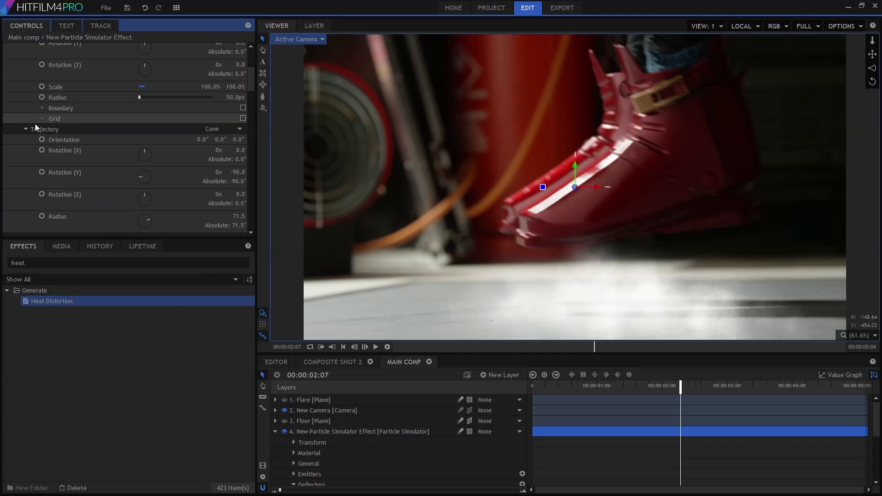
pyautogui.scroll(4, 30, 122)
pyautogui.scroll(1, 15, 98)
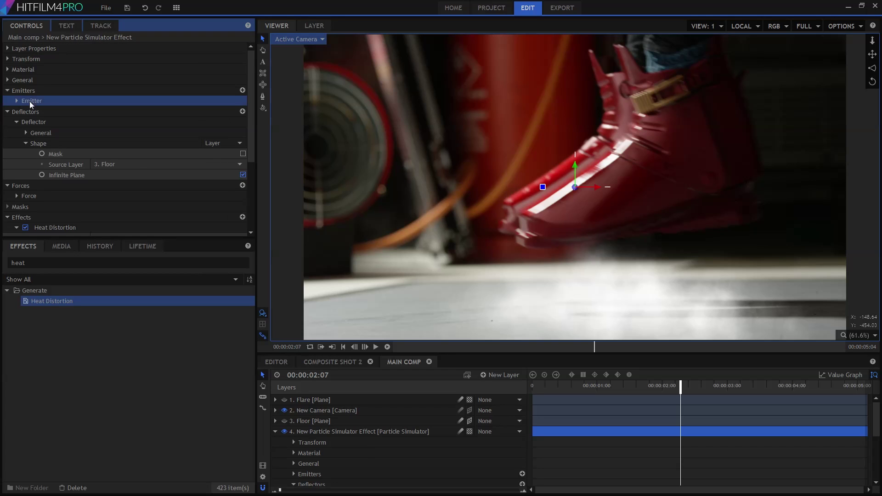
# Attach the second emitter's shape to layer '7. Rear jet' and check an earlier frame.
pyautogui.click(17, 111)
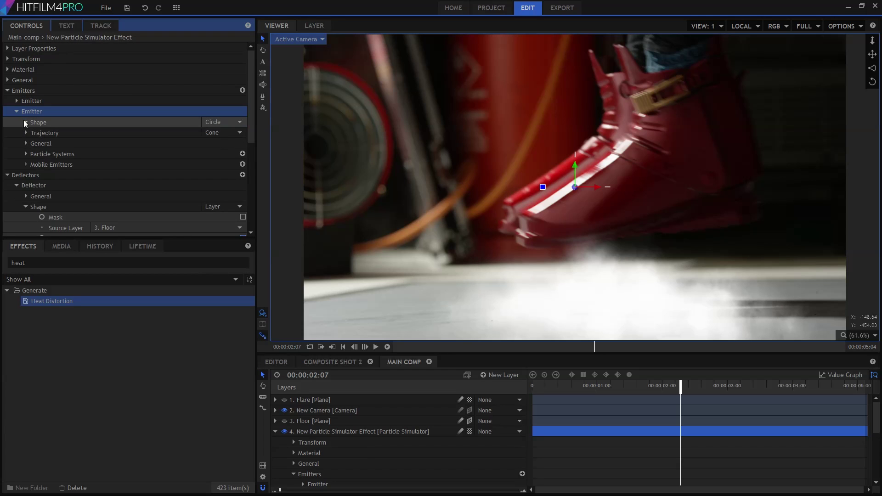
pyautogui.click(25, 121)
pyautogui.click(147, 137)
pyautogui.click(148, 133)
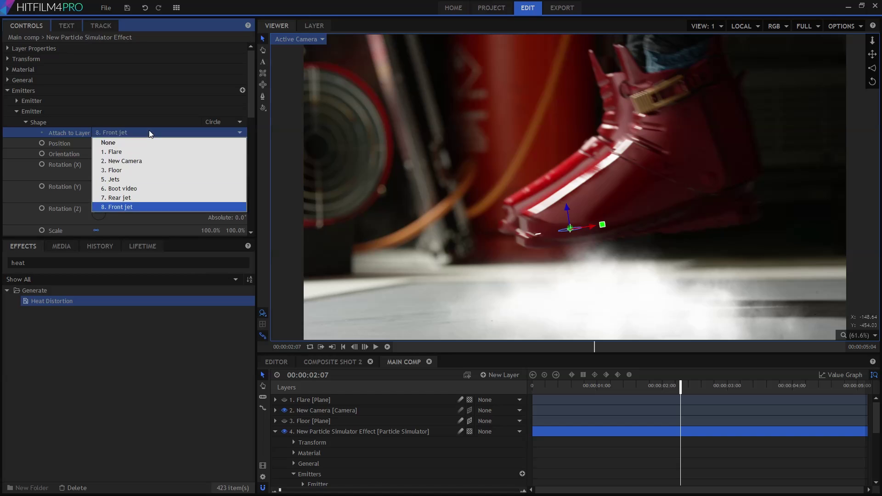
pyautogui.click(124, 197)
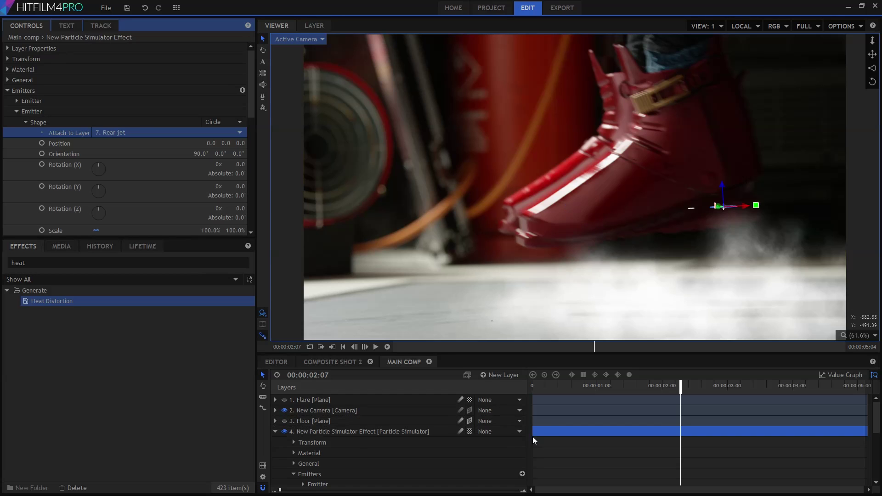
pyautogui.click(586, 386)
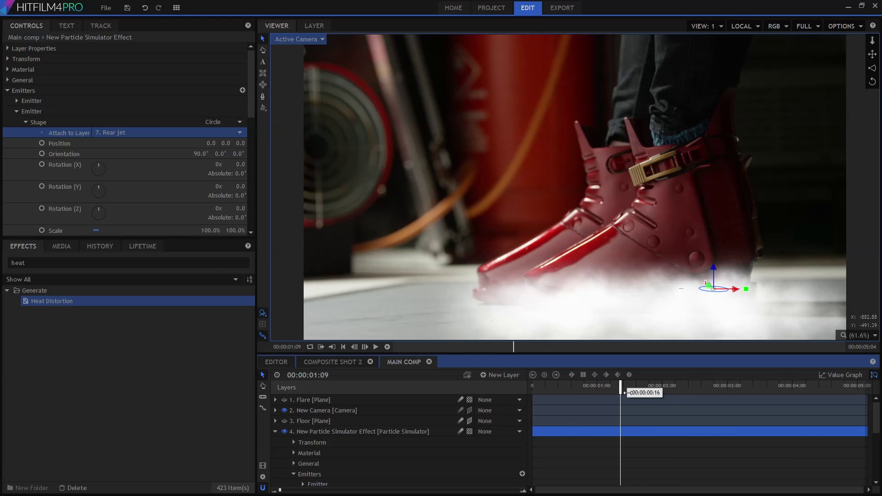